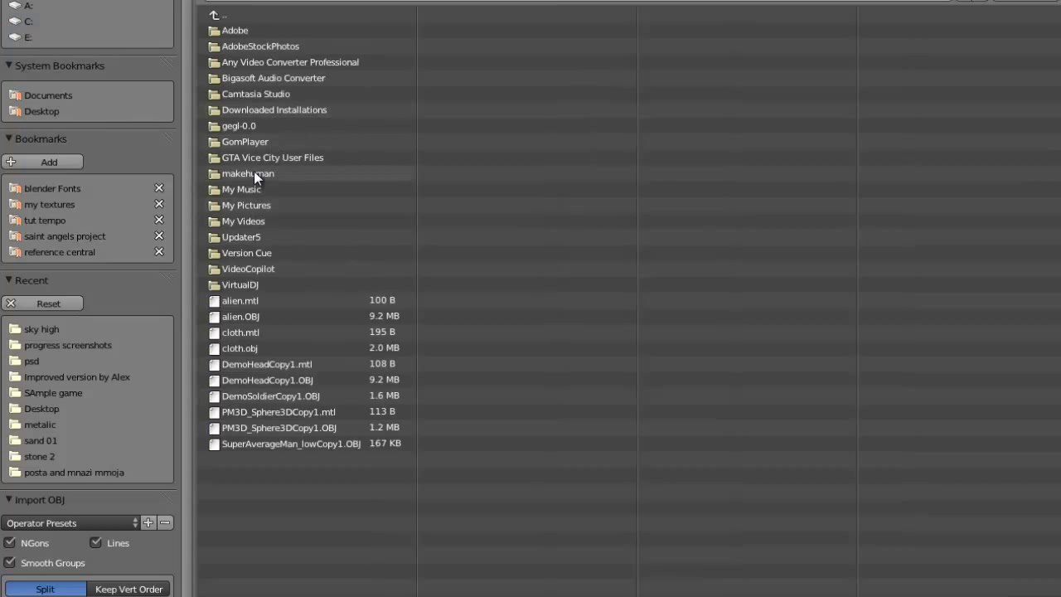
Step: Import robot body.obj from the exports folder inside makehuman
{"action": "left_click", "coordinate": [254, 172]}
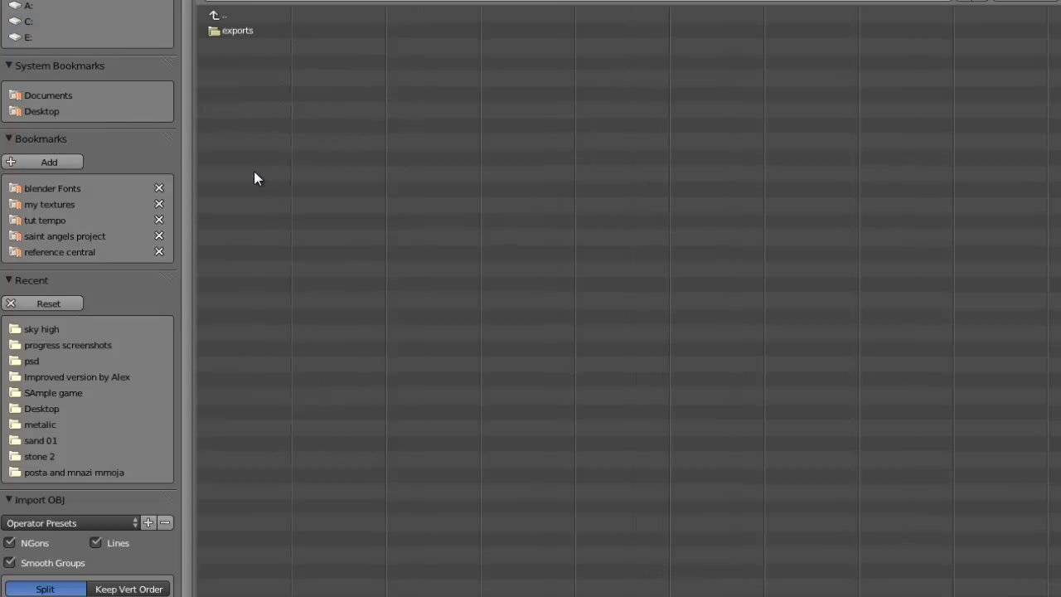
{"action": "left_click", "coordinate": [260, 31]}
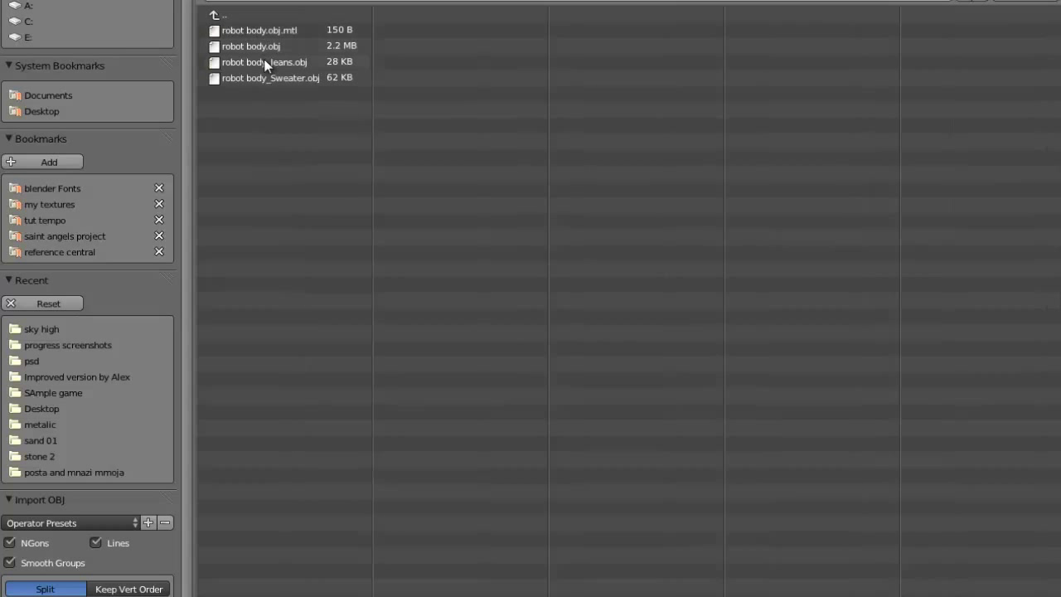
{"action": "left_click", "coordinate": [286, 47]}
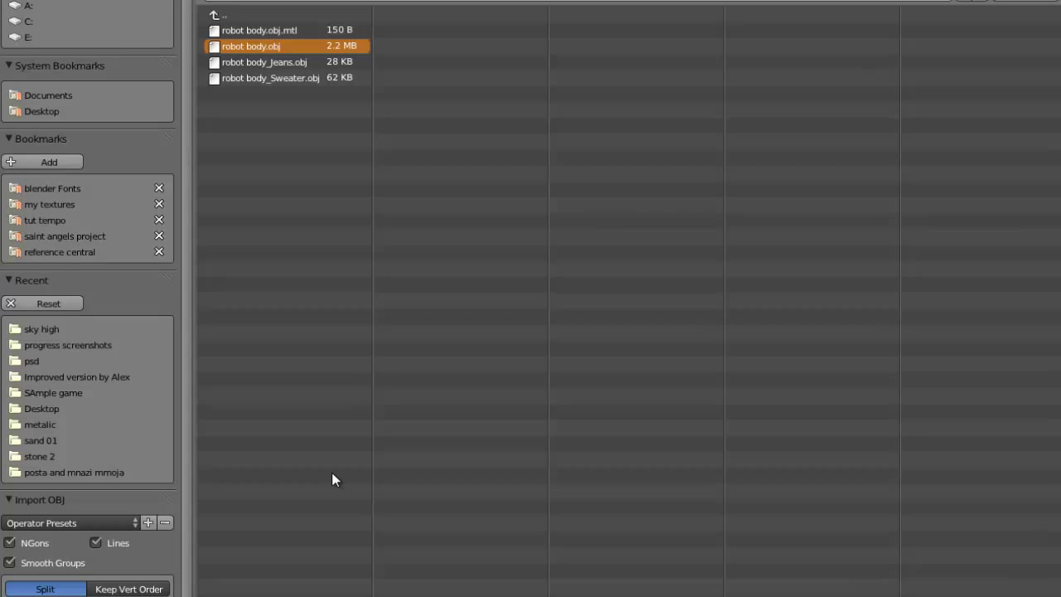
{"action": "key", "text": "Return"}
{"action": "scroll", "coordinate": [484, 114], "scroll_direction": "up", "scroll_amount": 5}
{"action": "middle_click_drag", "start_coordinate": [484, 113], "coordinate": [489, 141]}
{"action": "right_click", "coordinate": [495, 126]}
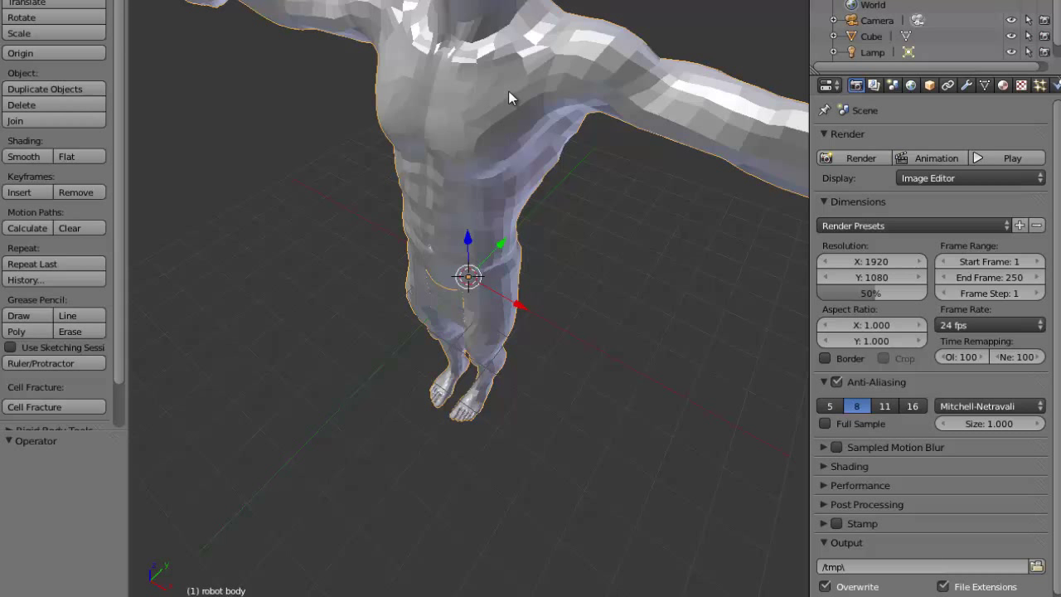
{"action": "middle_click_drag", "start_coordinate": [517, 111], "coordinate": [616, 38]}
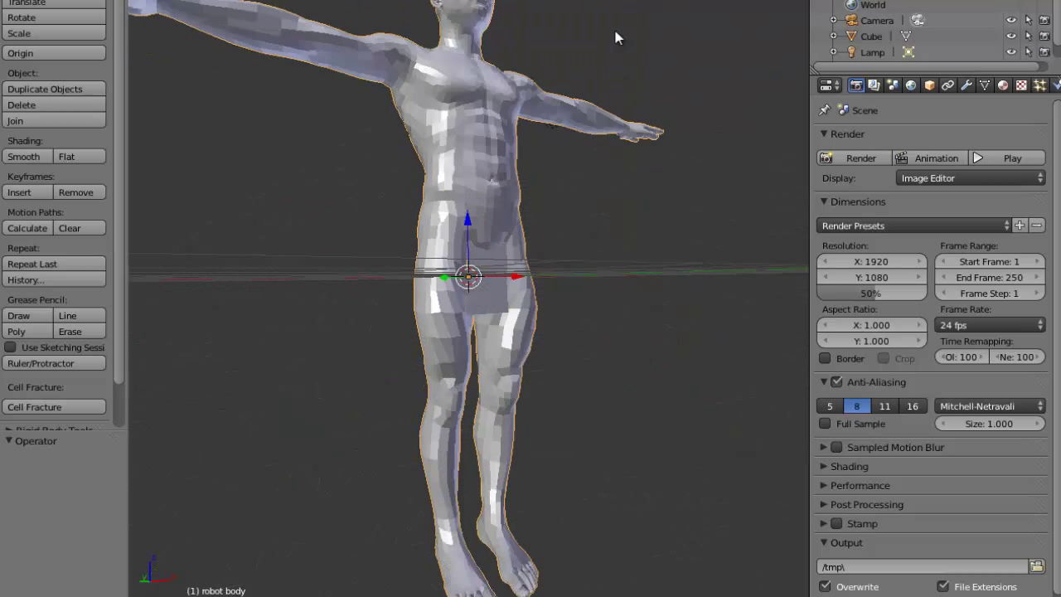
{"action": "key", "text": "g"}
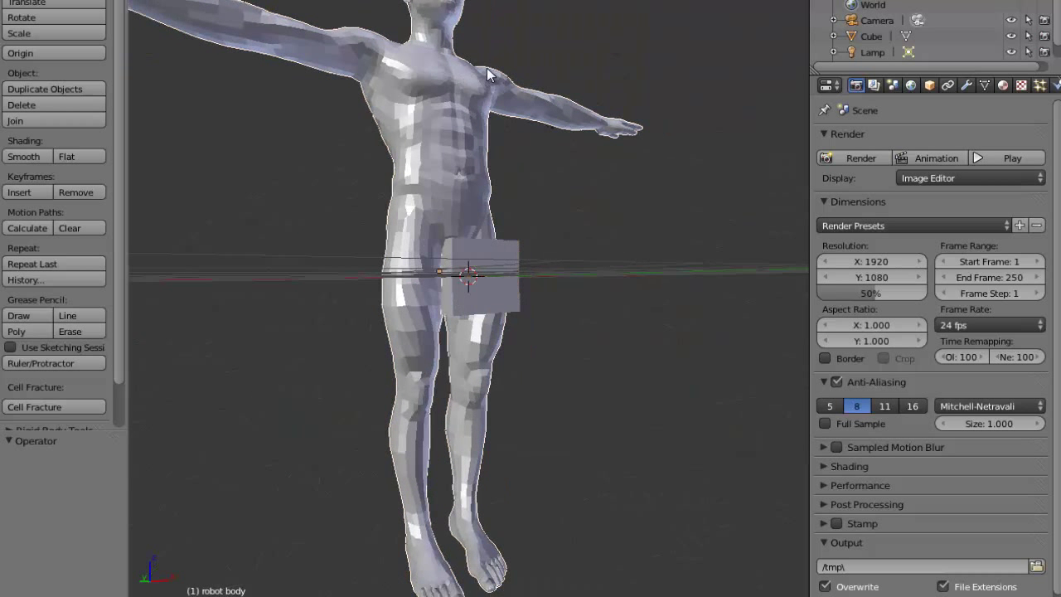
{"action": "right_click", "coordinate": [546, 157]}
Step: Delete the default cube that overlaps the hips of the imported body
{"action": "middle_click_drag", "start_coordinate": [506, 168], "coordinate": [462, 324]}
{"action": "right_click", "coordinate": [474, 300]}
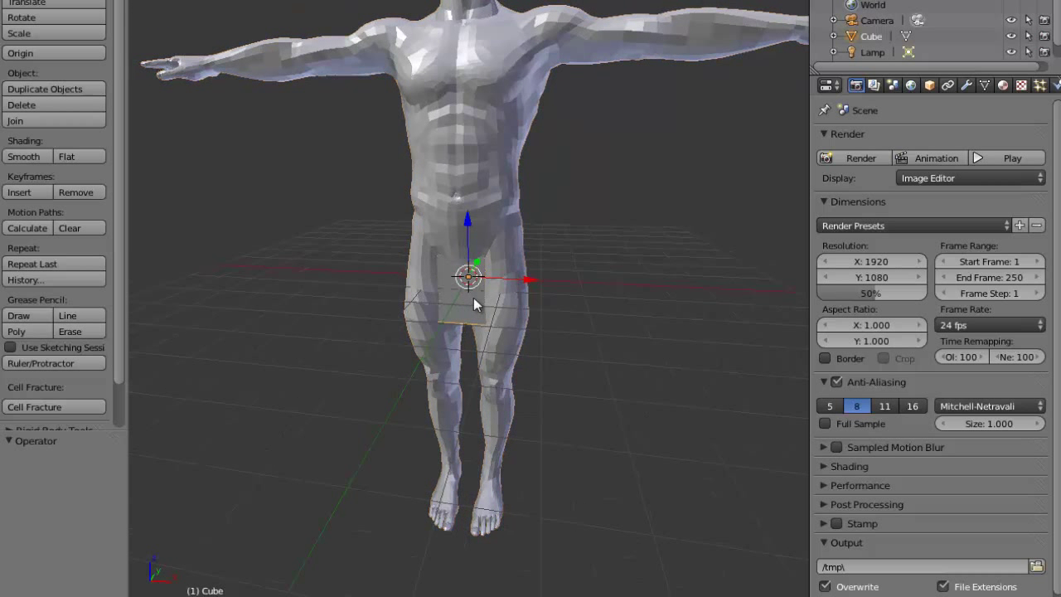
{"action": "key", "text": "x"}
{"action": "left_click", "coordinate": [473, 297]}
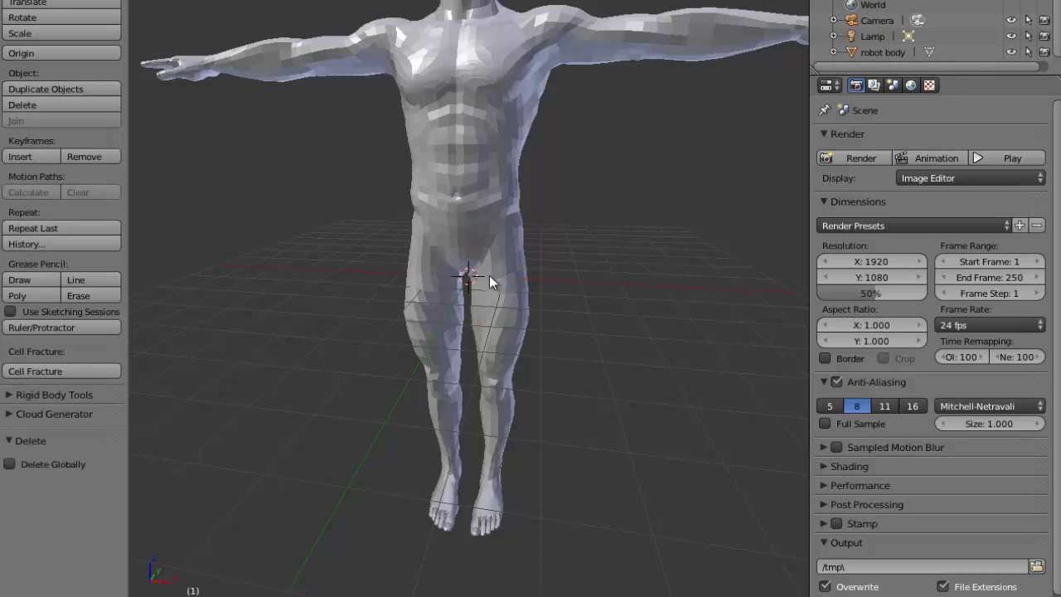
Step: Scale the robot body uniformly by a factor of 0.5
{"action": "scroll", "coordinate": [560, 137], "scroll_direction": "up", "scroll_amount": 2}
{"action": "scroll", "coordinate": [560, 138], "scroll_direction": "down", "scroll_amount": 5}
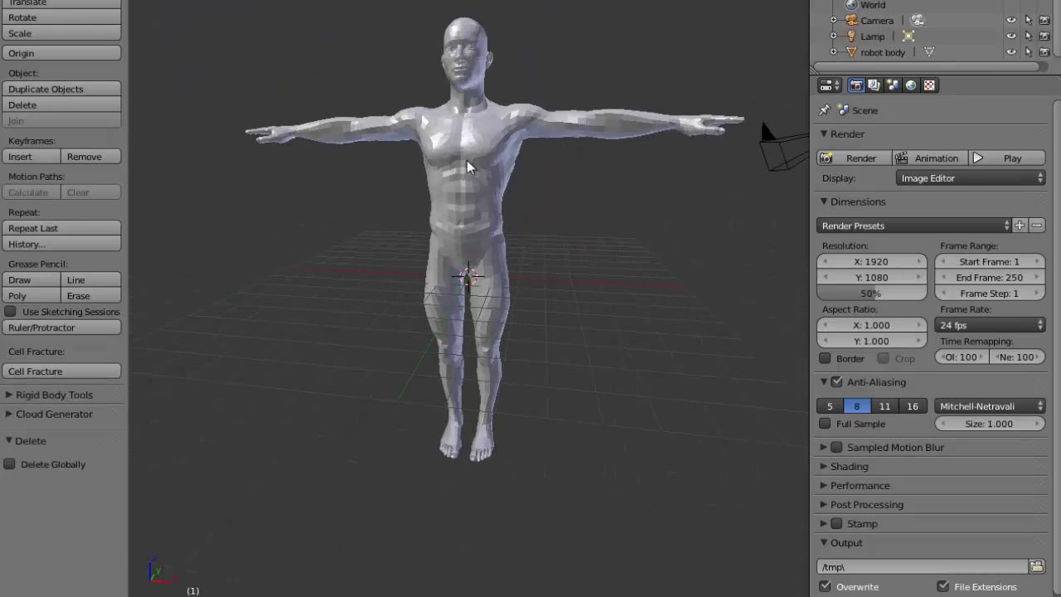
{"action": "right_click", "coordinate": [495, 192]}
{"action": "mouse_move", "coordinate": [495, 192]}
{"action": "middle_mouse_down"}
{"action": "mouse_move", "coordinate": [526, 261]}
{"action": "mouse_move", "coordinate": [606, 276]}
{"action": "mouse_move", "coordinate": [605, 309]}
{"action": "middle_mouse_up"}
{"action": "key", "text": "s"}
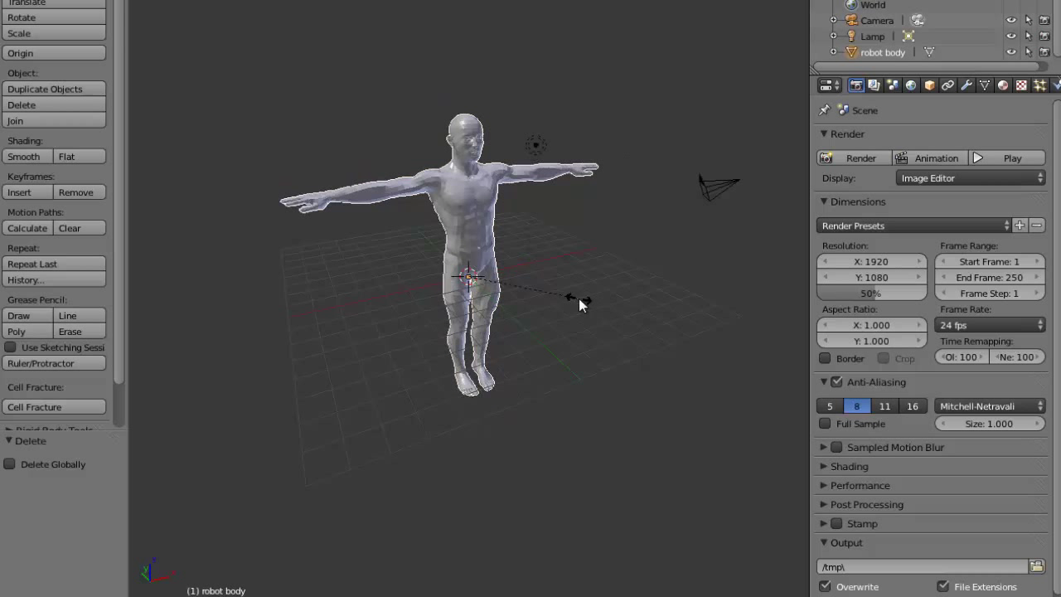
{"action": "key", "text": "0"}
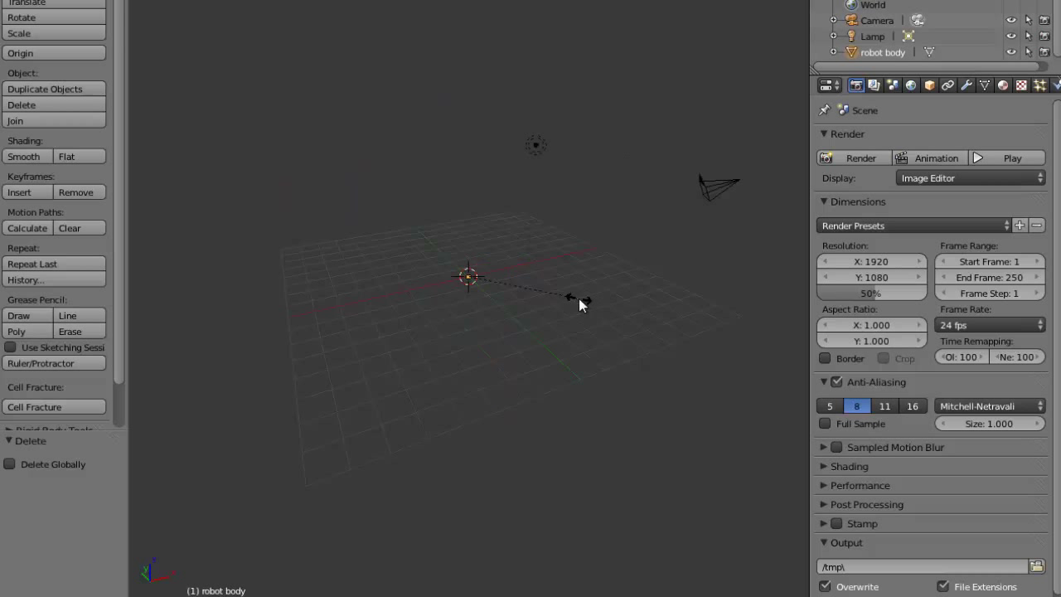
{"action": "key", "text": "period"}
{"action": "key", "text": "5"}
{"action": "key", "text": "Return"}
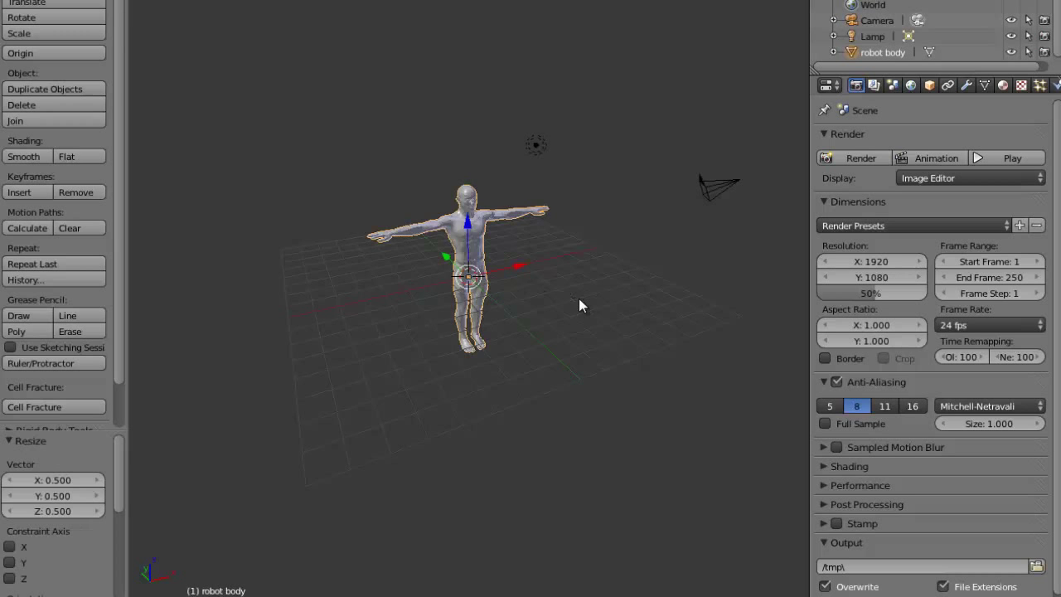
Step: Show the material settings of the robot body
{"action": "scroll", "coordinate": [571, 300], "scroll_direction": "up", "scroll_amount": 5}
{"action": "middle_click_drag", "start_coordinate": [560, 312], "coordinate": [439, 306]}
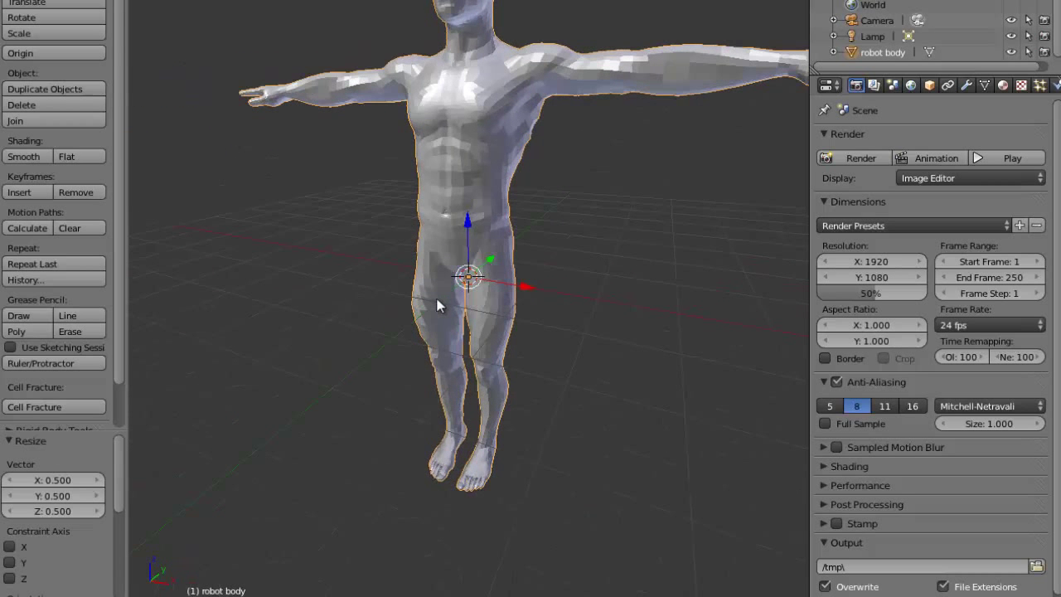
{"action": "left_click", "coordinate": [1004, 85]}
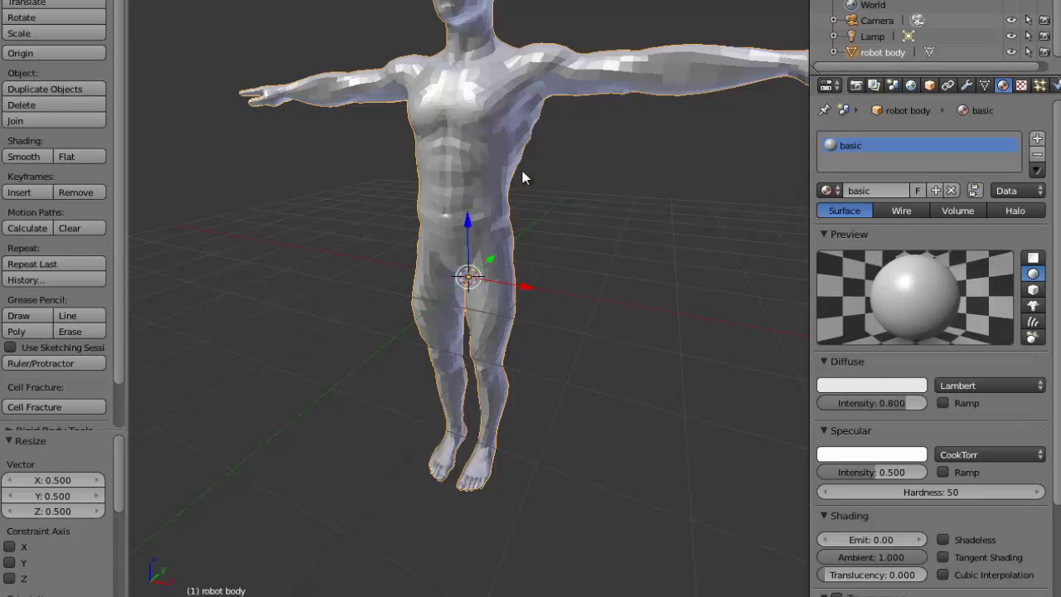
{"action": "middle_click_drag", "start_coordinate": [503, 233], "coordinate": [412, 309]}
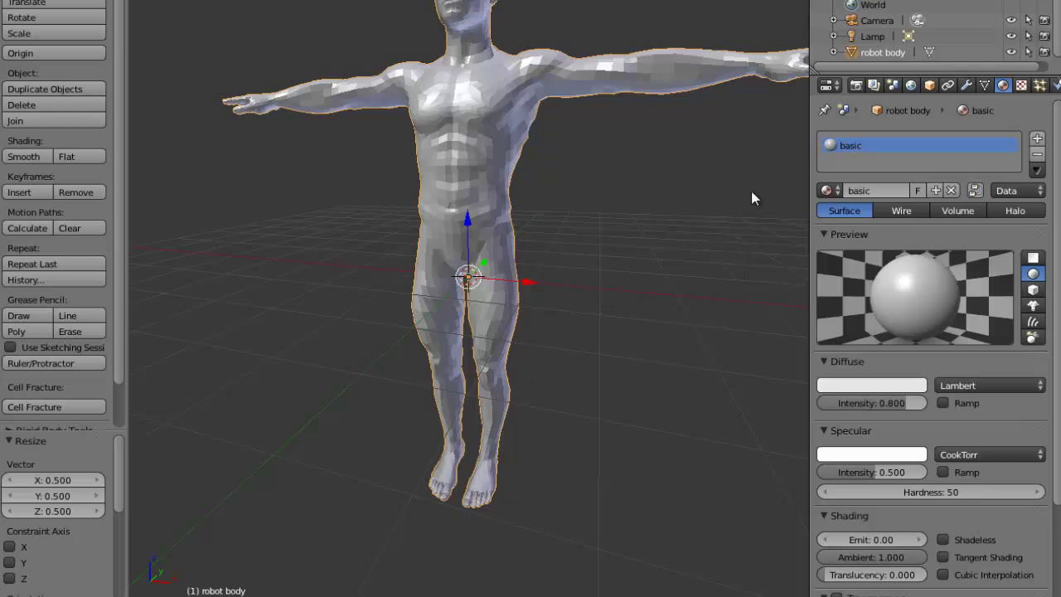
{"action": "left_click", "coordinate": [829, 233]}
Step: Switch the Outliner area to the UV/Image Editor and load taekwon-transformer-robot-concept_56EA3_54.jpg from the user's Downloads folder
{"action": "left_click", "coordinate": [826, 85]}
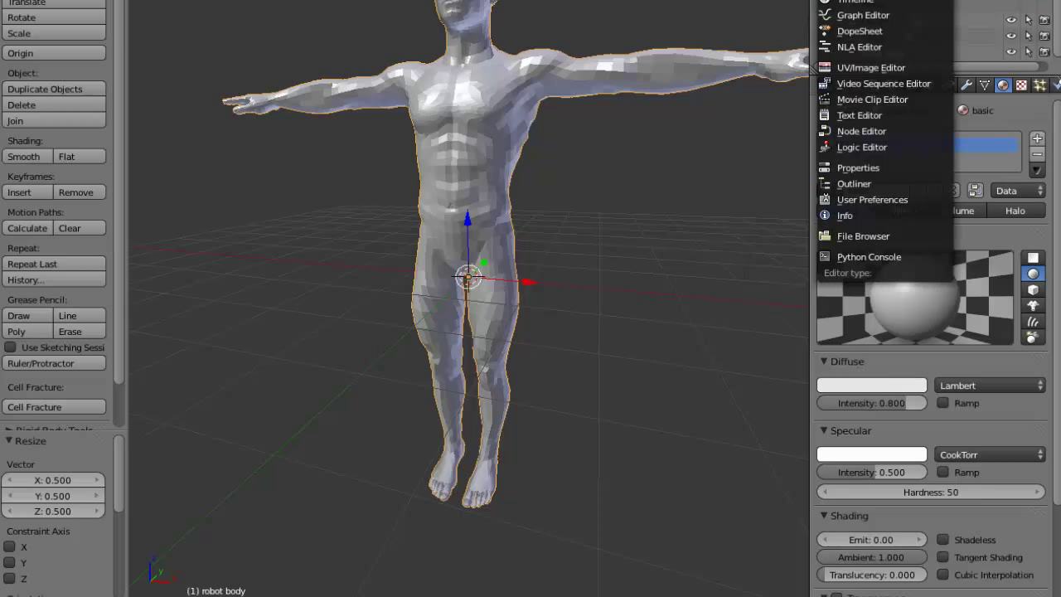
{"action": "left_click", "coordinate": [858, 69]}
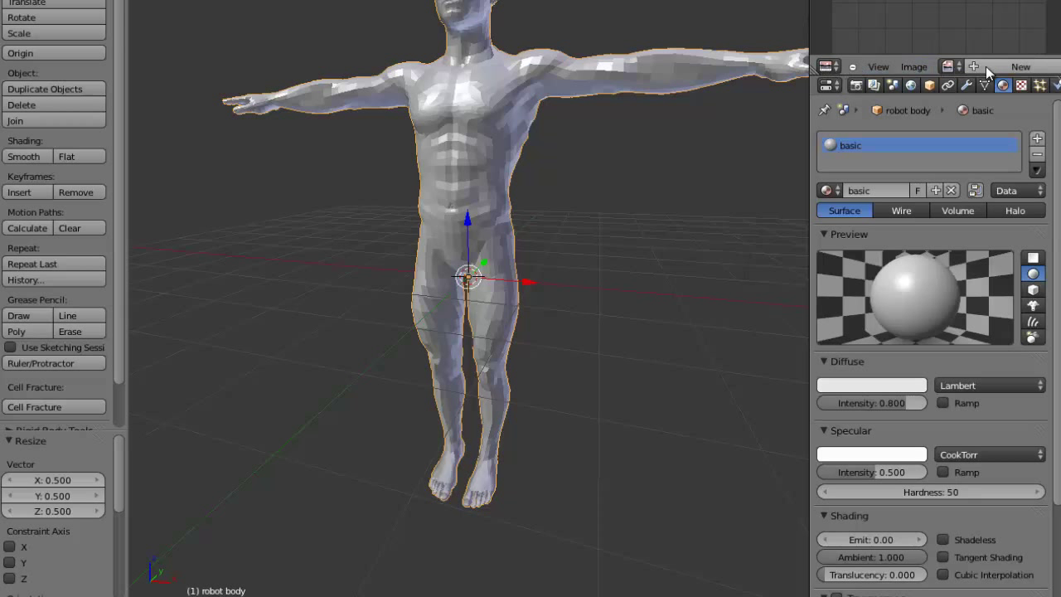
{"action": "left_click", "coordinate": [918, 68]}
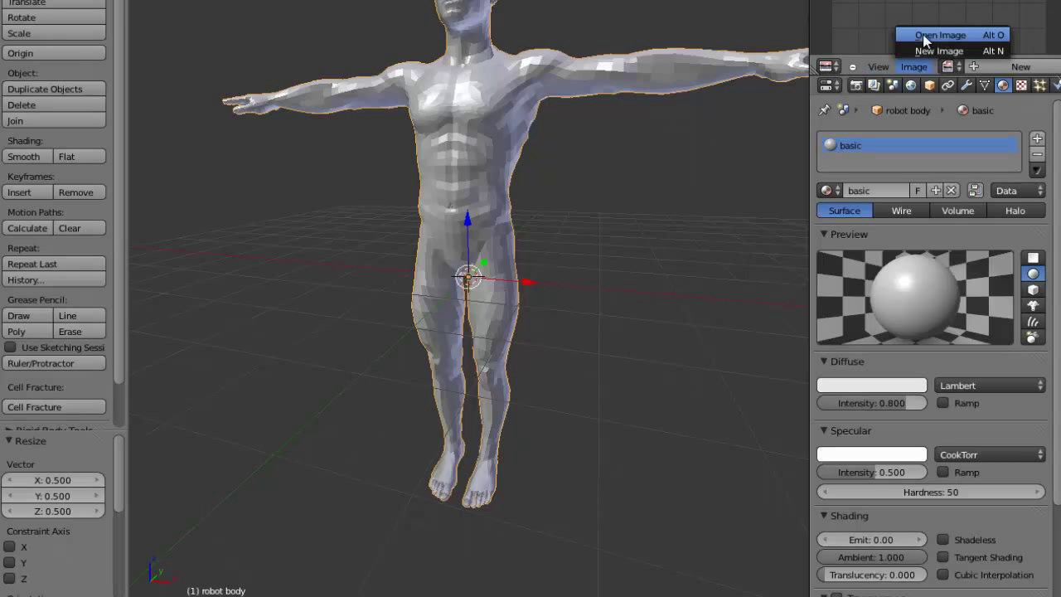
{"action": "left_click", "coordinate": [924, 36]}
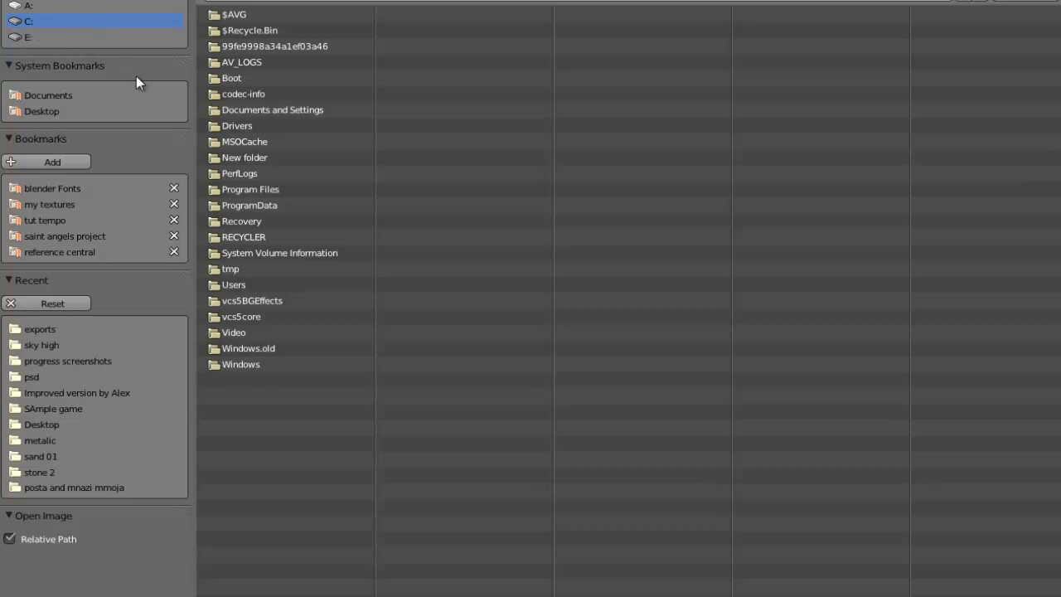
{"action": "left_click", "coordinate": [244, 278]}
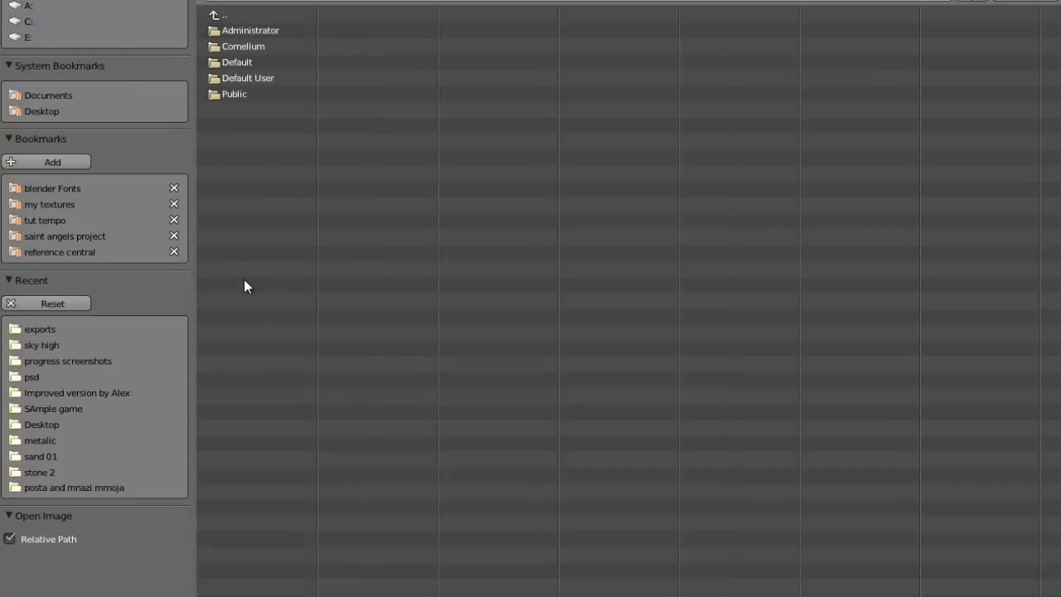
{"action": "left_click", "coordinate": [242, 45]}
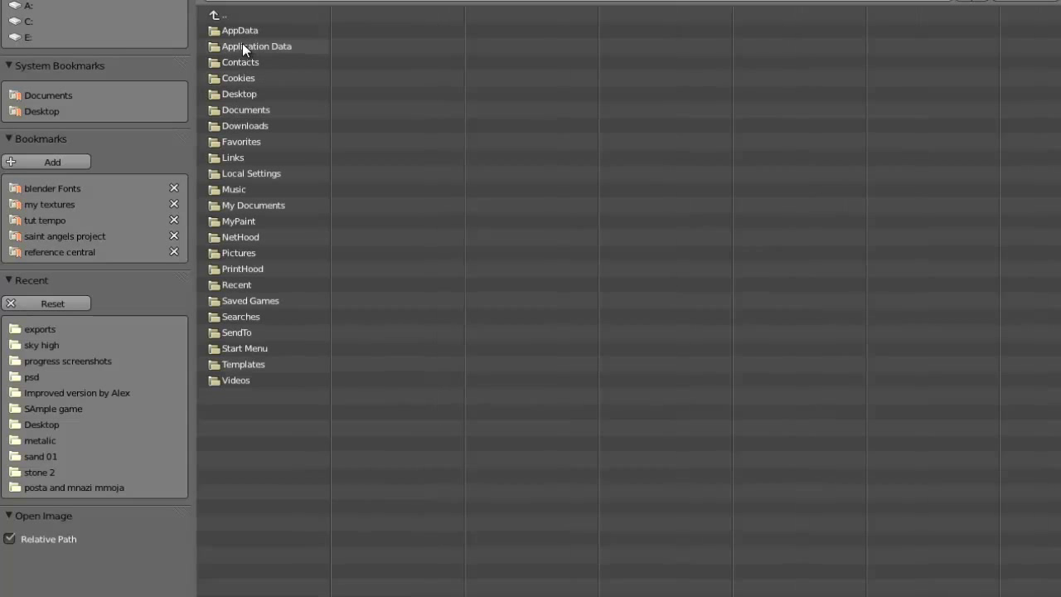
{"action": "left_click", "coordinate": [244, 126]}
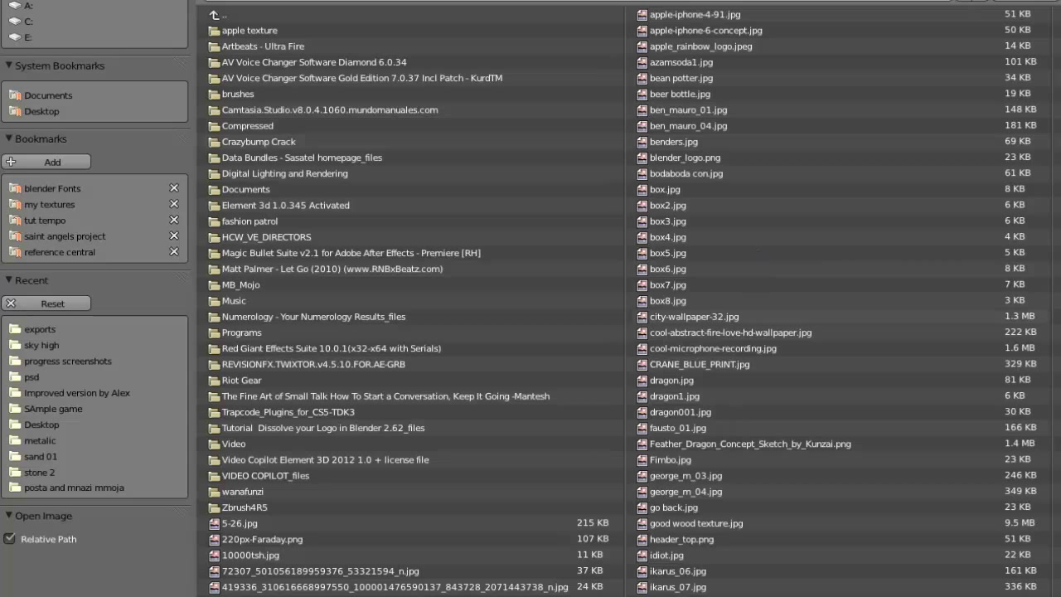
{"action": "scroll", "coordinate": [628, 302], "scroll_direction": "right", "scroll_amount": 2}
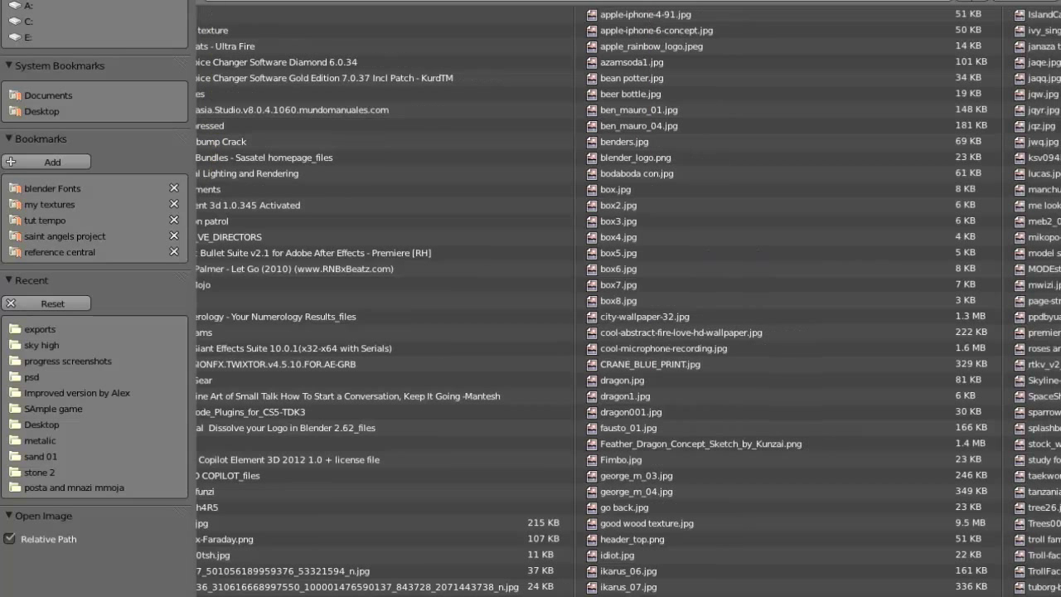
{"action": "scroll", "coordinate": [623, 302], "scroll_direction": "right", "scroll_amount": 8}
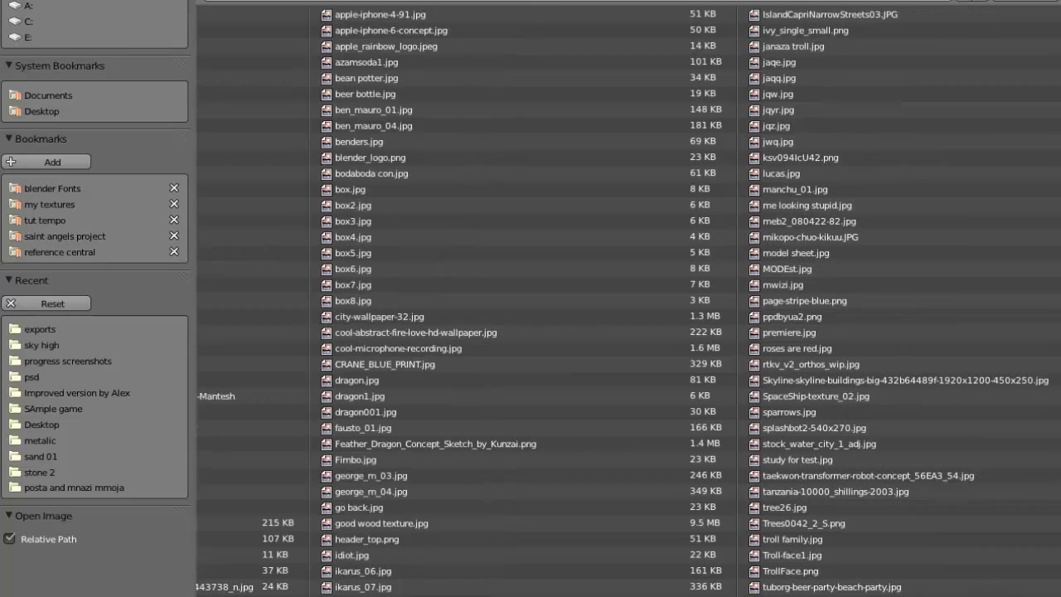
{"action": "scroll", "coordinate": [623, 302], "scroll_direction": "right", "scroll_amount": 1}
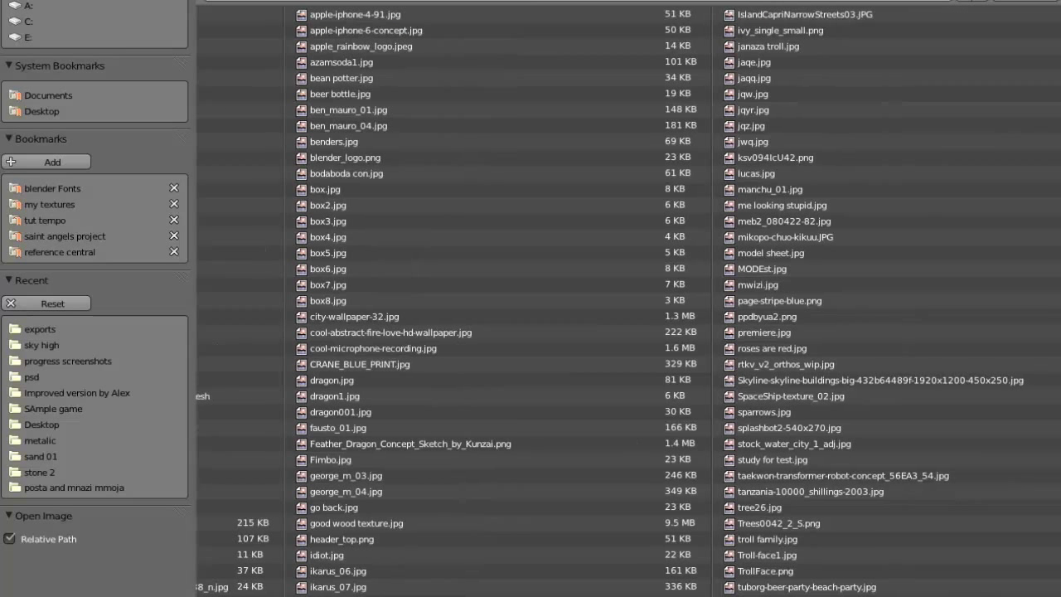
{"action": "left_click", "coordinate": [826, 475]}
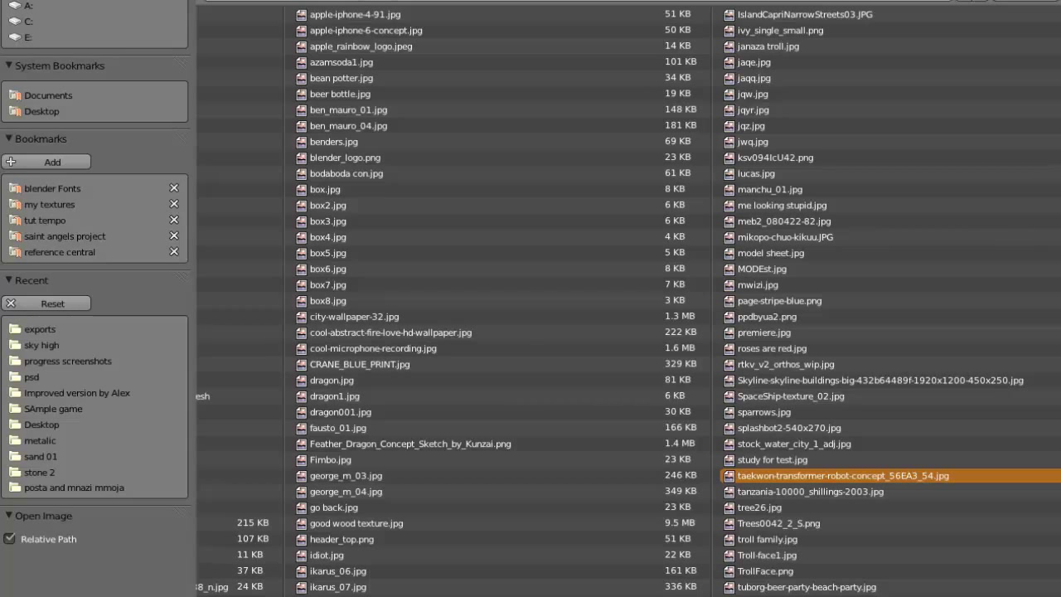
{"action": "left_click", "coordinate": [937, 5]}
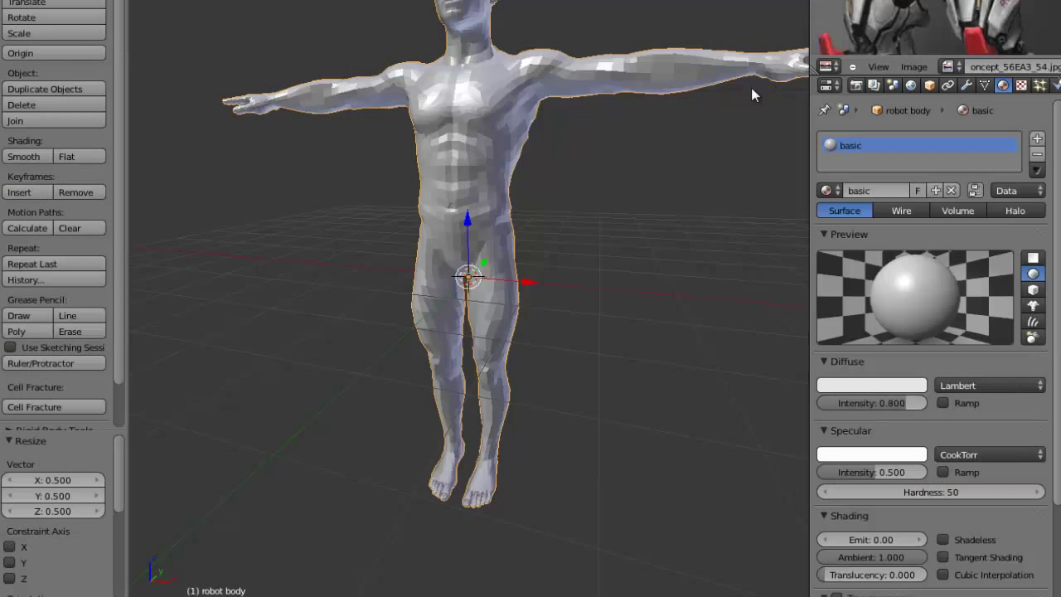
Step: Enlarge the reference image area in height and width, and hide the tool shelf of the 3D view
{"action": "left_click_drag", "start_coordinate": [908, 100], "coordinate": [894, 431]}
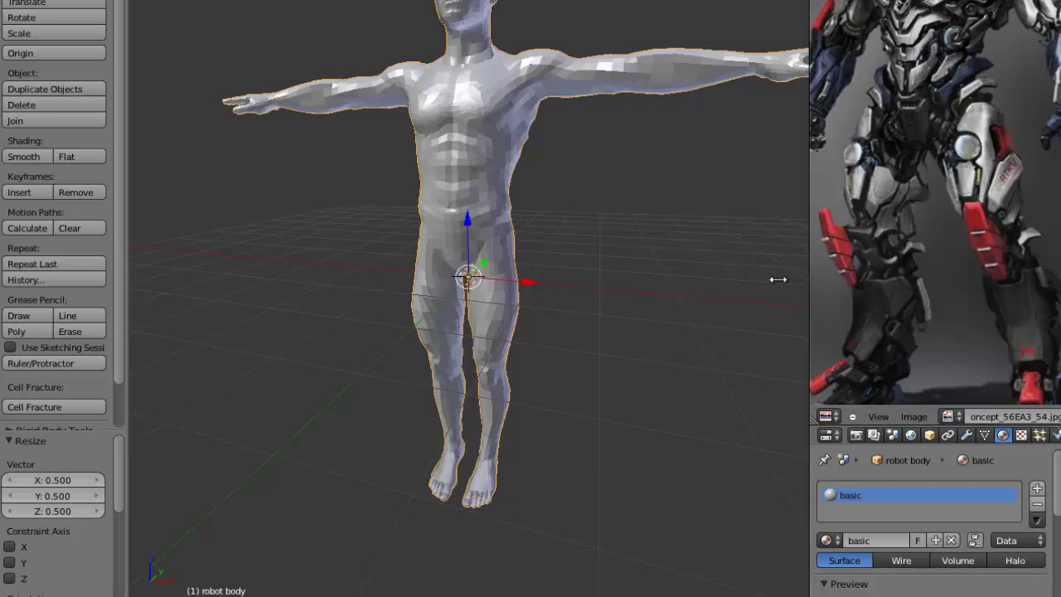
{"action": "left_click_drag", "start_coordinate": [741, 278], "coordinate": [699, 286]}
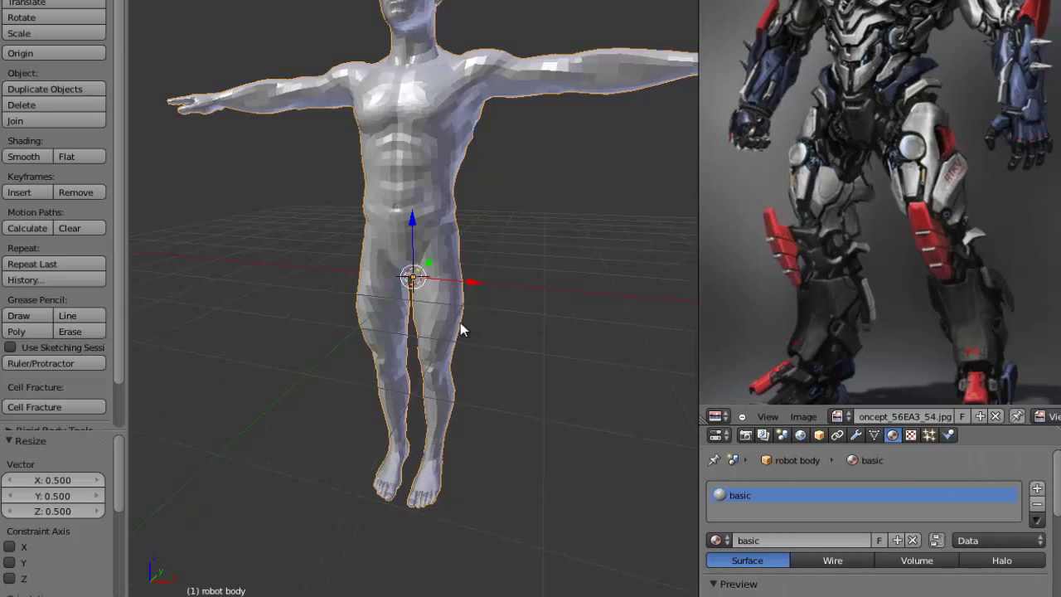
{"action": "key", "text": "t"}
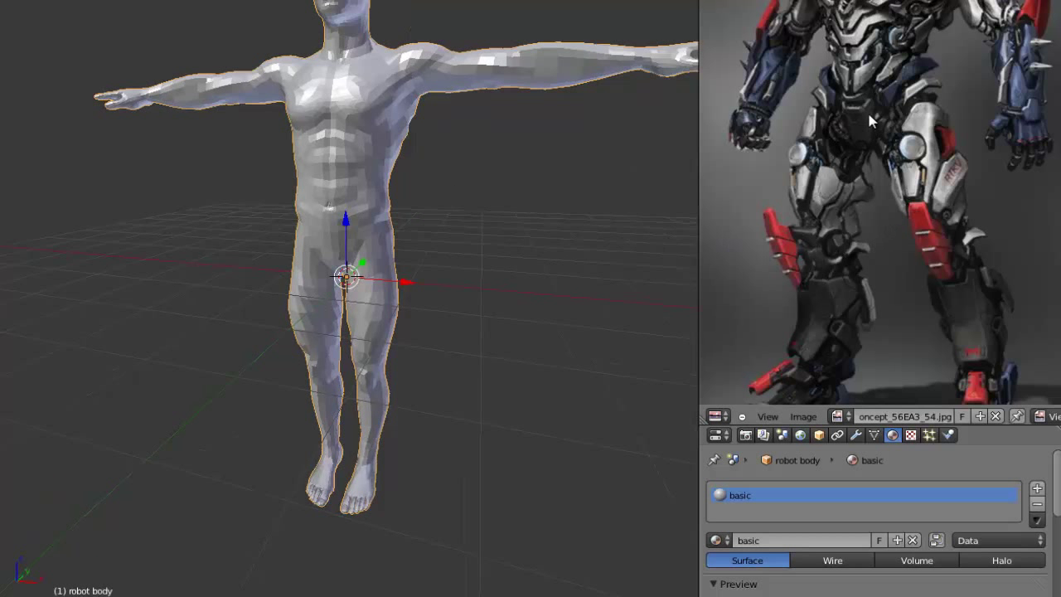
{"action": "scroll", "coordinate": [873, 110], "scroll_direction": "down", "scroll_amount": 4}
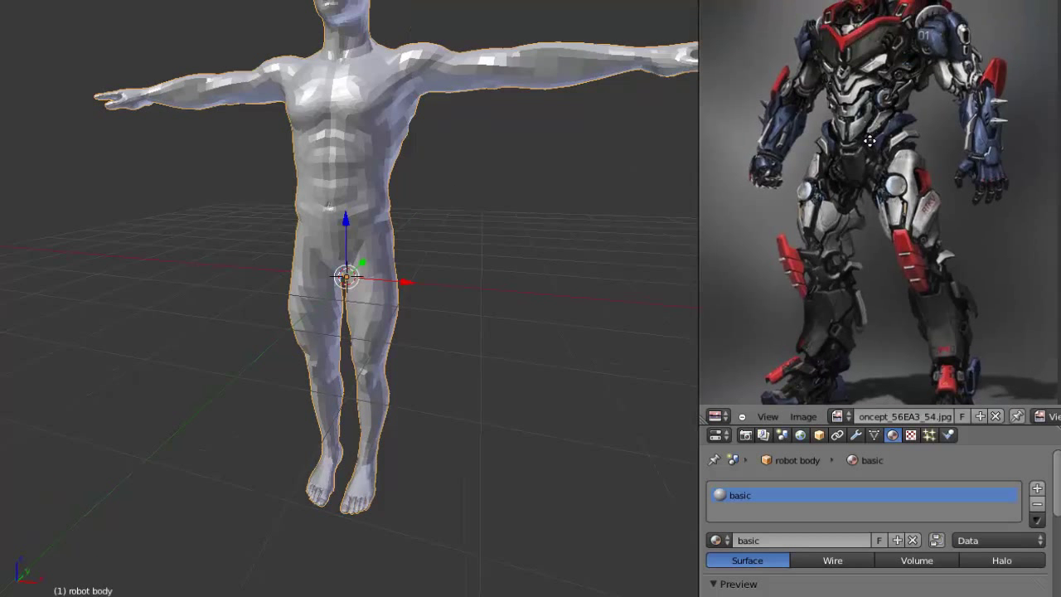
{"action": "scroll", "coordinate": [874, 164], "scroll_direction": "up", "scroll_amount": 5}
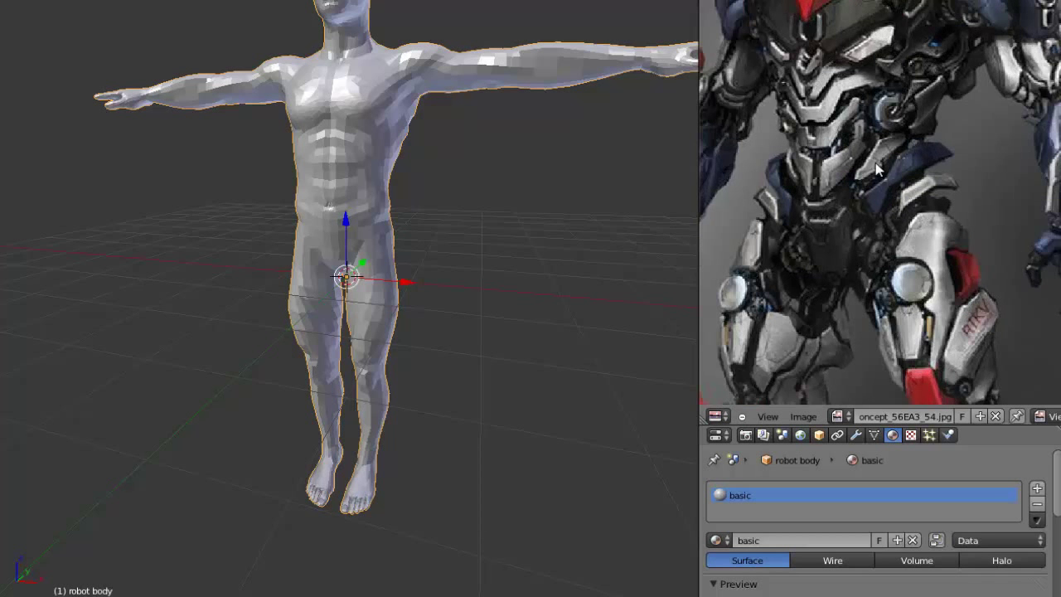
{"action": "middle_click_drag", "start_coordinate": [871, 154], "coordinate": [934, 174]}
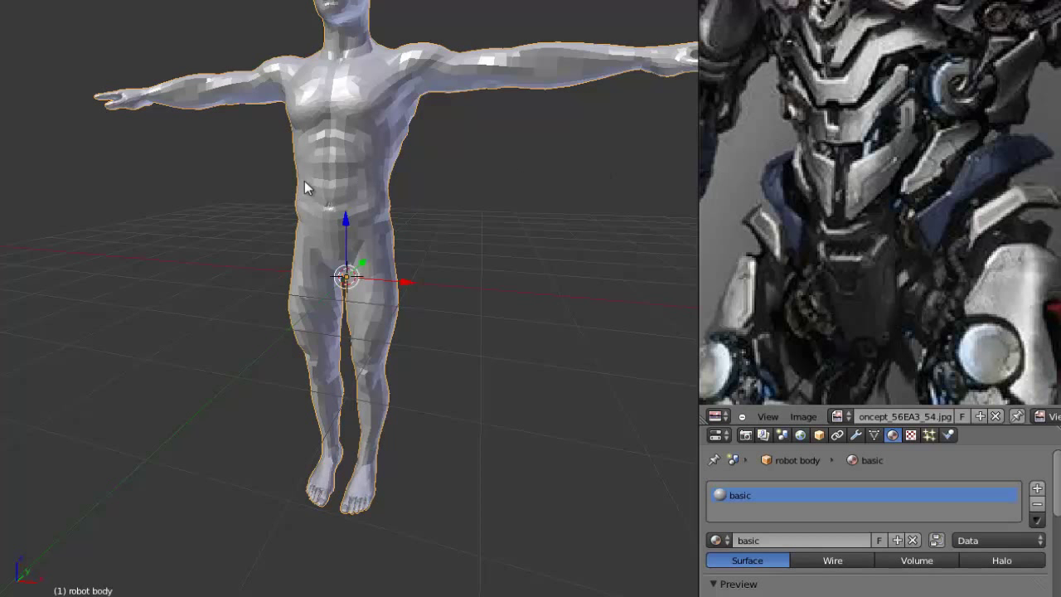
Step: Add a plane mesh at the 3D cursor and rotate it 90 degrees about the X axis so it stands upright
{"action": "scroll", "coordinate": [365, 174], "scroll_direction": "up", "scroll_amount": 1}
{"action": "mouse_move", "coordinate": [381, 209]}
{"action": "middle_mouse_down"}
{"action": "mouse_move", "coordinate": [385, 223]}
{"action": "mouse_move", "coordinate": [371, 224]}
{"action": "middle_mouse_up"}
{"action": "key", "text": "shift+a"}
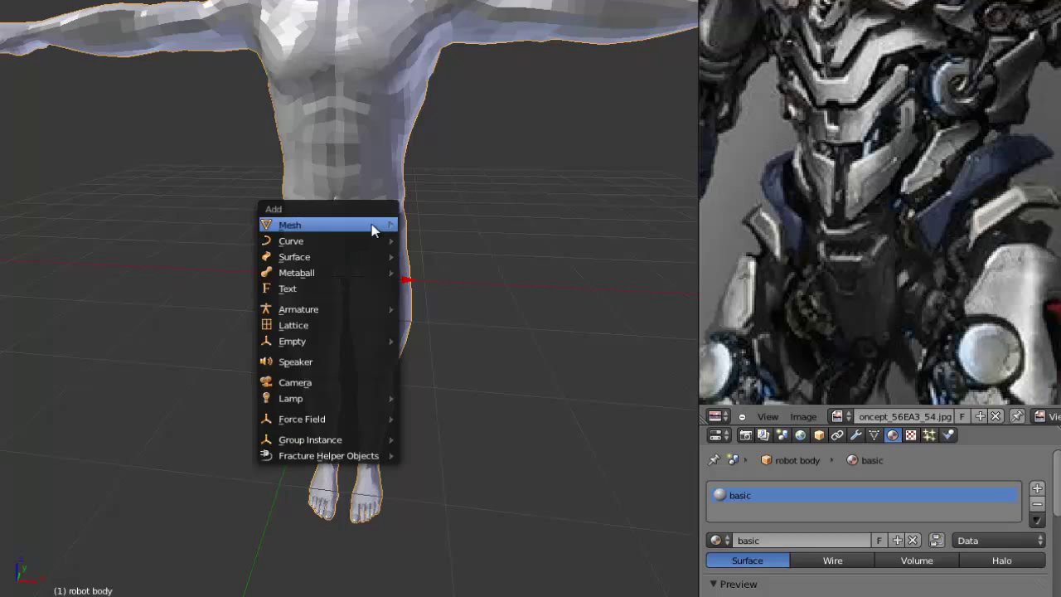
{"action": "mouse_move", "coordinate": [371, 224]}
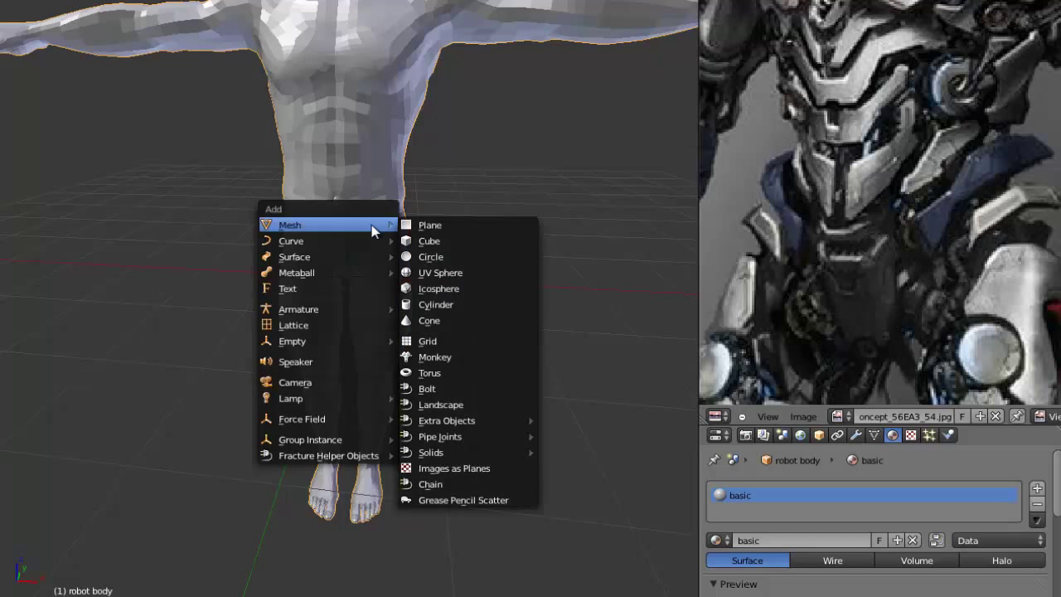
{"action": "left_click", "coordinate": [428, 225]}
{"action": "middle_click_drag", "start_coordinate": [427, 276], "coordinate": [303, 264]}
{"action": "key", "text": "s"}
{"action": "key", "text": "x"}
{"action": "key", "text": "Escape"}
{"action": "type", "text": "rx90"}
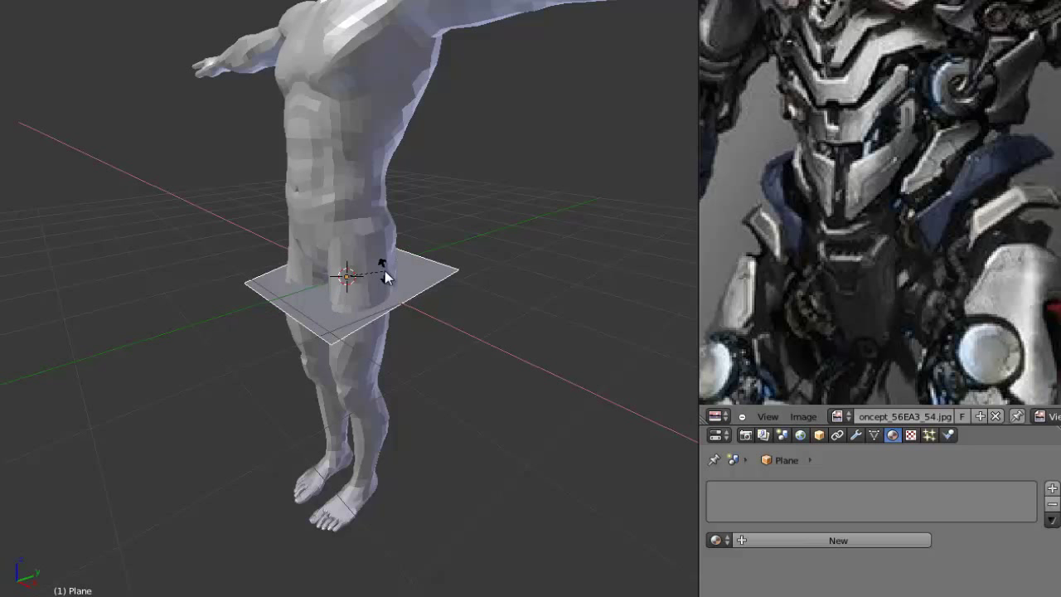
{"action": "key", "text": "Return"}
{"action": "scroll", "coordinate": [385, 278], "scroll_direction": "up", "scroll_amount": 1}
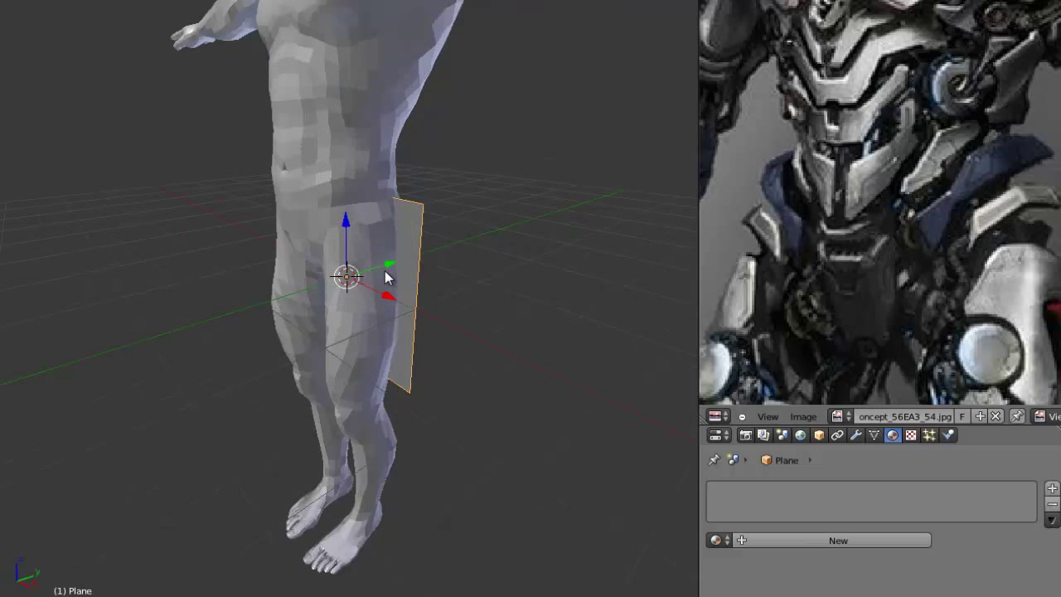
Step: Move the upright plane along Y to the front of the body and raise it slightly along Z
{"action": "middle_click_drag", "start_coordinate": [390, 271], "coordinate": [345, 277]}
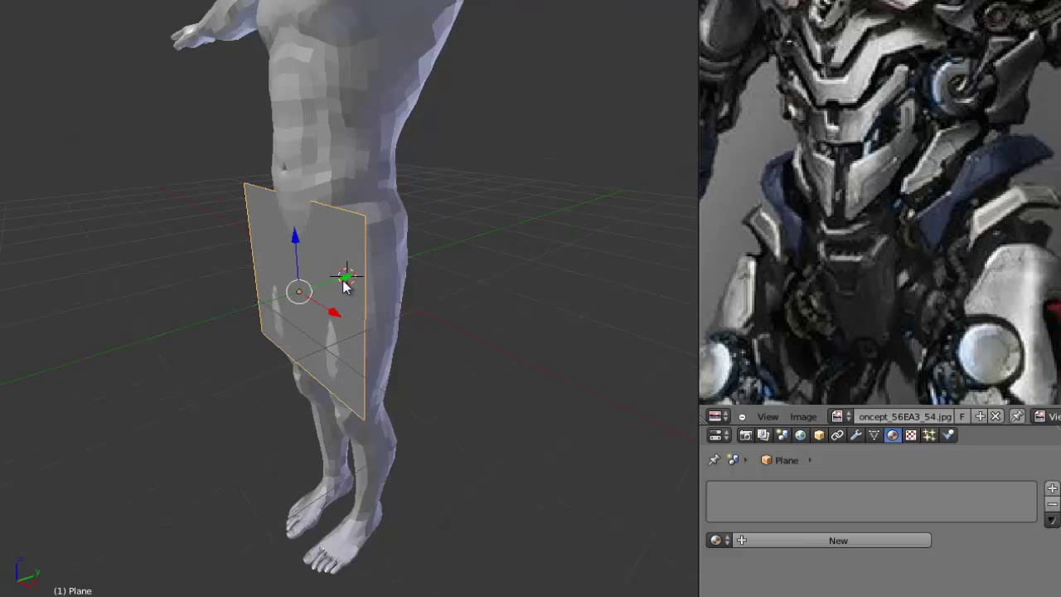
{"action": "key", "text": "KP_1"}
{"action": "left_click_drag", "start_coordinate": [343, 206], "coordinate": [360, 137]}
{"action": "middle_click_drag", "start_coordinate": [334, 202], "coordinate": [426, 422]}
{"action": "scroll", "coordinate": [368, 220], "scroll_direction": "up", "scroll_amount": 2}
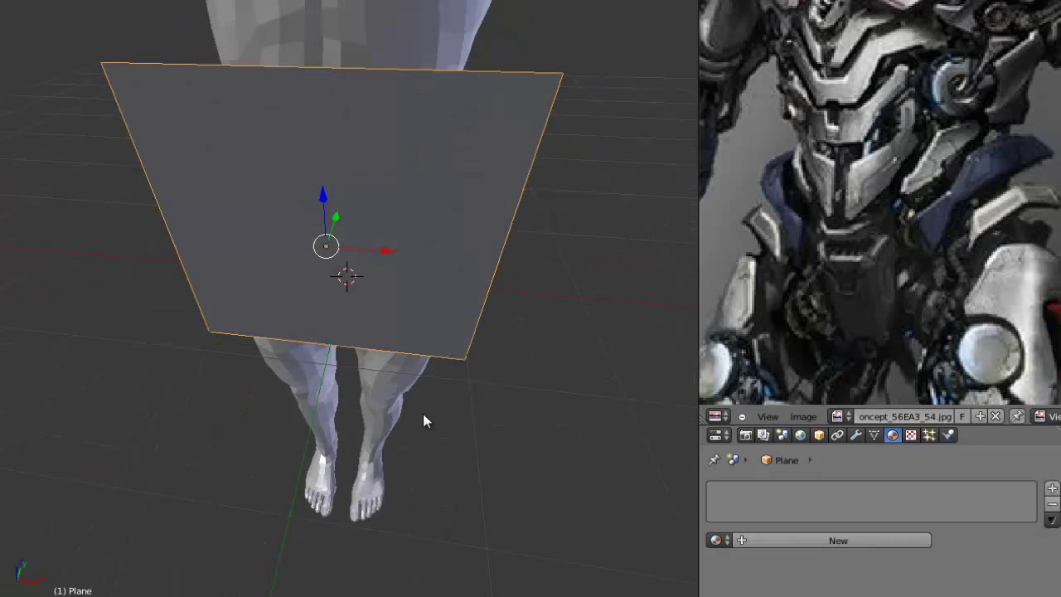
Step: Scale the plane down to a small patch and raise it along Z to the abdomen, just above the navel
{"action": "key", "text": "s"}
{"action": "left_click", "coordinate": [344, 283]}
{"action": "scroll", "coordinate": [340, 265], "scroll_direction": "up", "scroll_amount": 2}
{"action": "middle_click_drag", "start_coordinate": [337, 247], "coordinate": [355, 180]}
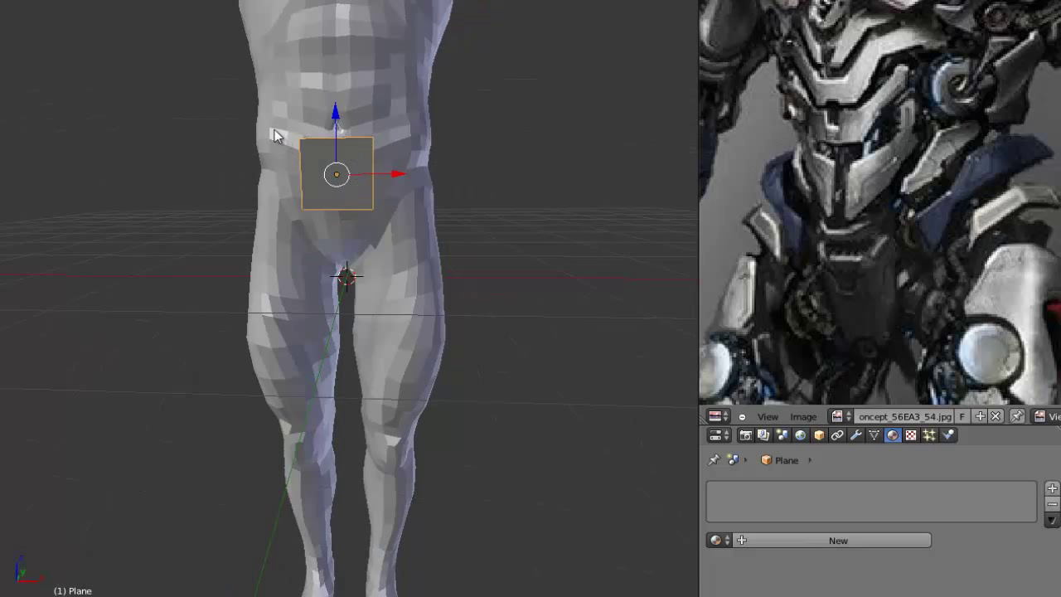
{"action": "left_click_drag", "start_coordinate": [335, 111], "coordinate": [353, 10]}
{"action": "scroll", "coordinate": [333, 132], "scroll_direction": "up", "scroll_amount": 2}
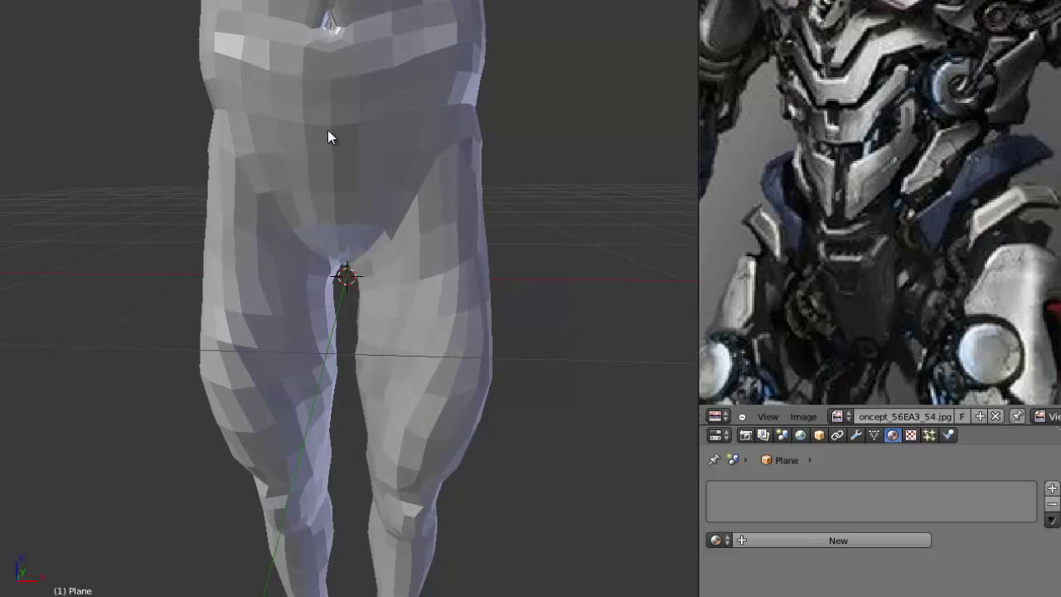
{"action": "key", "text": "KP_Decimal"}
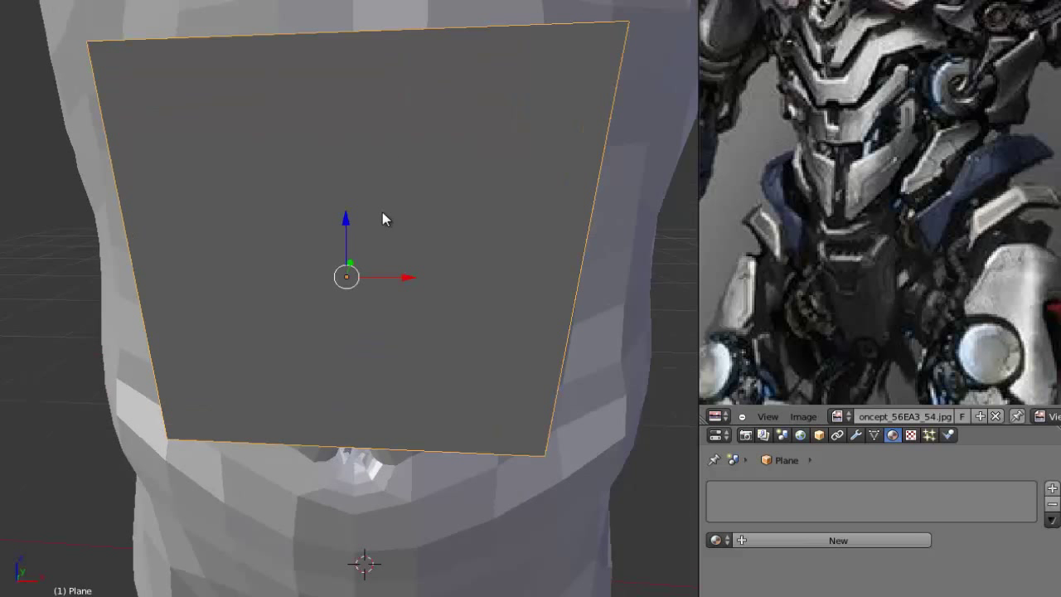
{"action": "scroll", "coordinate": [382, 213], "scroll_direction": "down", "scroll_amount": 2}
{"action": "scroll", "coordinate": [400, 194], "scroll_direction": "down", "scroll_amount": 2}
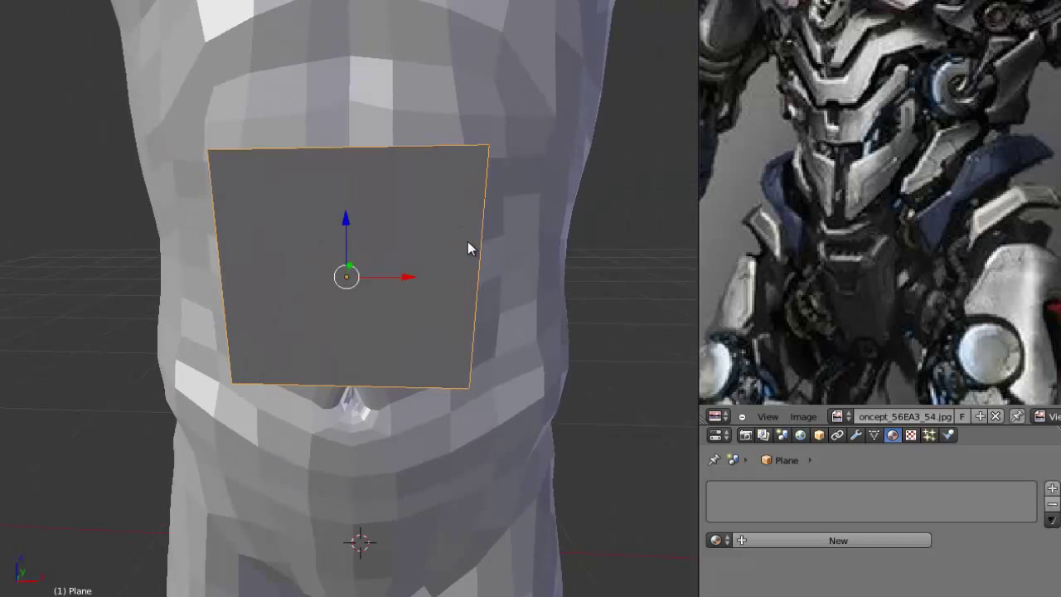
{"action": "scroll", "coordinate": [467, 241], "scroll_direction": "down", "scroll_amount": 5}
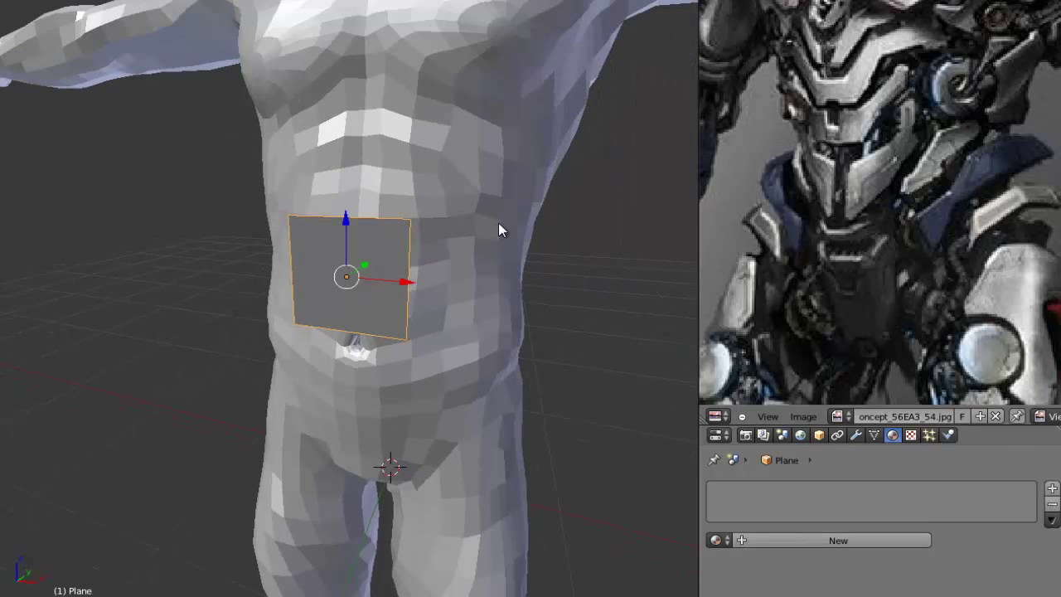
{"action": "scroll", "coordinate": [498, 223], "scroll_direction": "down", "scroll_amount": 2}
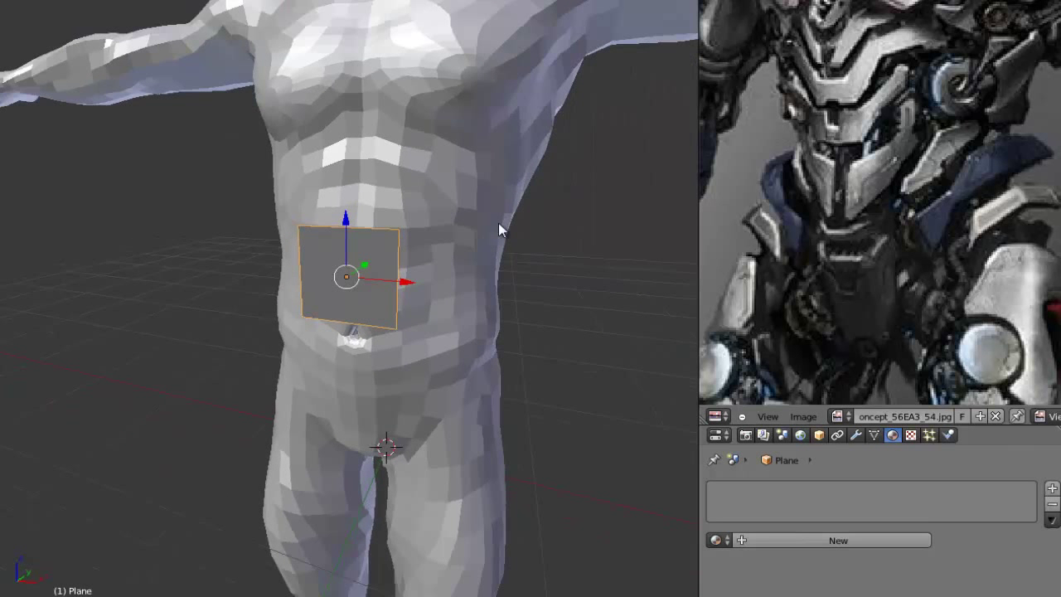
Step: Start the Screencast Keys display in the 3D view and hide the properties shelf again
{"action": "key", "text": "n"}
{"action": "scroll", "coordinate": [590, 545], "scroll_direction": "down", "scroll_amount": 1}
{"action": "left_click", "coordinate": [618, 588]}
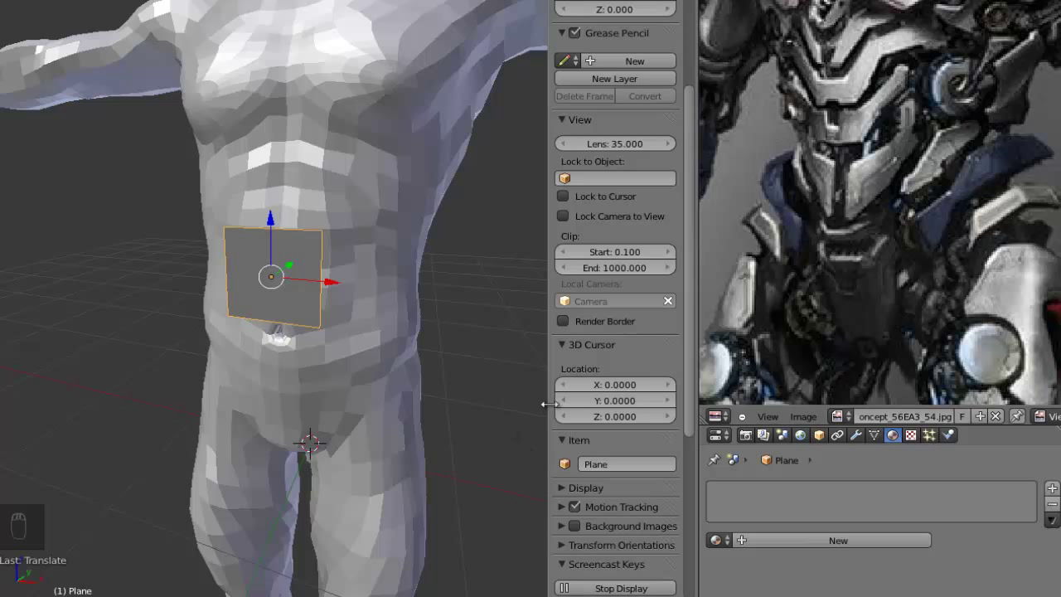
{"action": "key", "text": "n"}
Step: Adjust the plane's position along Y and X so it sits centred in front of the abdomen
{"action": "middle_click_drag", "start_coordinate": [376, 253], "coordinate": [395, 282]}
{"action": "scroll", "coordinate": [420, 273], "scroll_direction": "up", "scroll_amount": 3}
{"action": "key", "text": "g"}
{"action": "key", "text": "y"}
{"action": "left_click", "coordinate": [421, 277]}
{"action": "key", "text": "g"}
{"action": "key", "text": "x"}
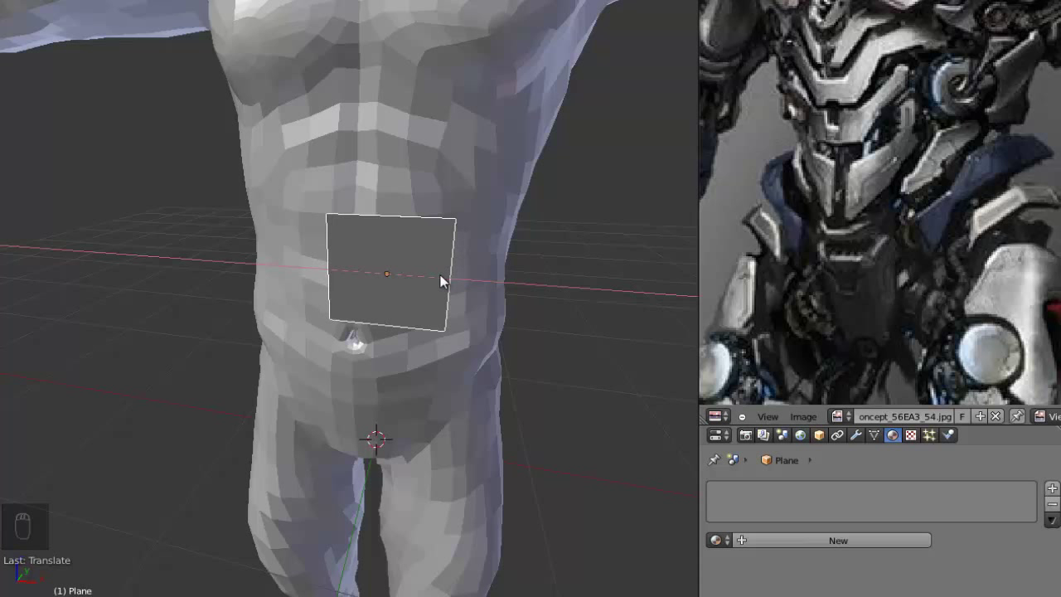
{"action": "left_click", "coordinate": [410, 276]}
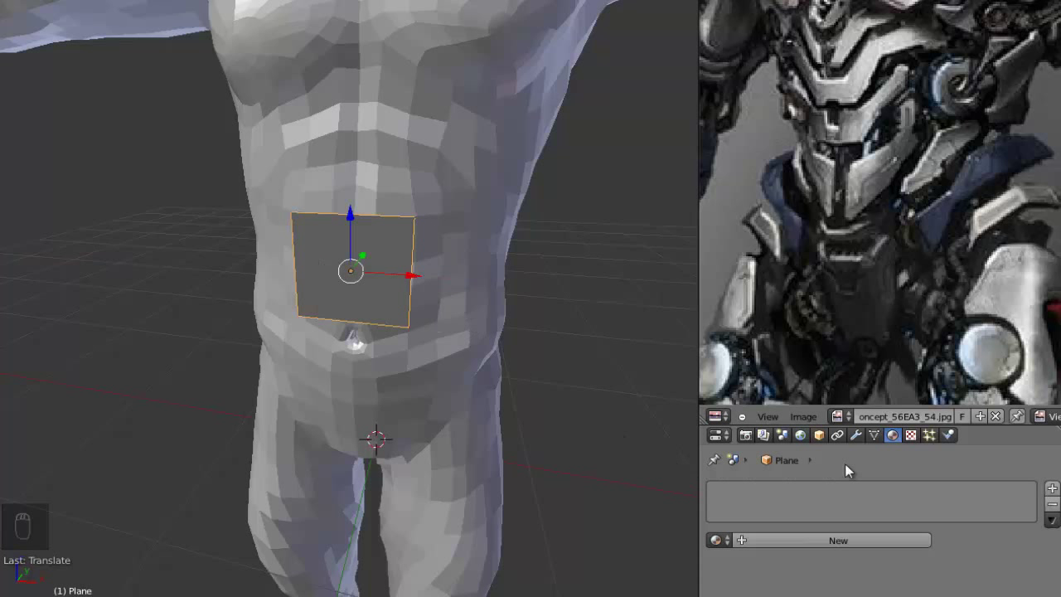
Step: Add a Mirror modifier to the plane, mirroring on X only with Clipping enabled, and select its whole mesh in Edit Mode
{"action": "left_click", "coordinate": [857, 437]}
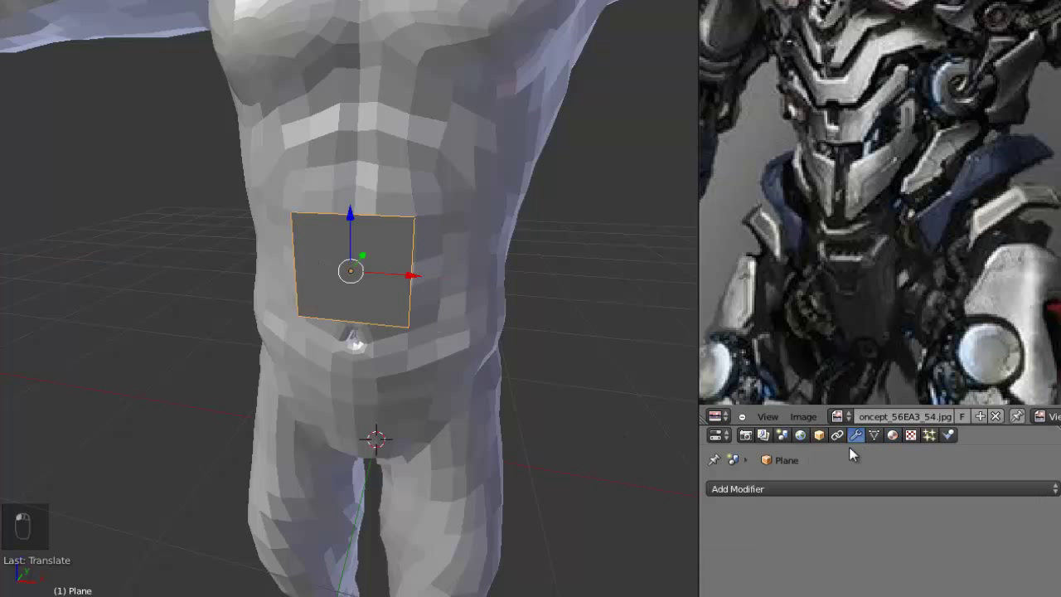
{"action": "left_click", "coordinate": [815, 488]}
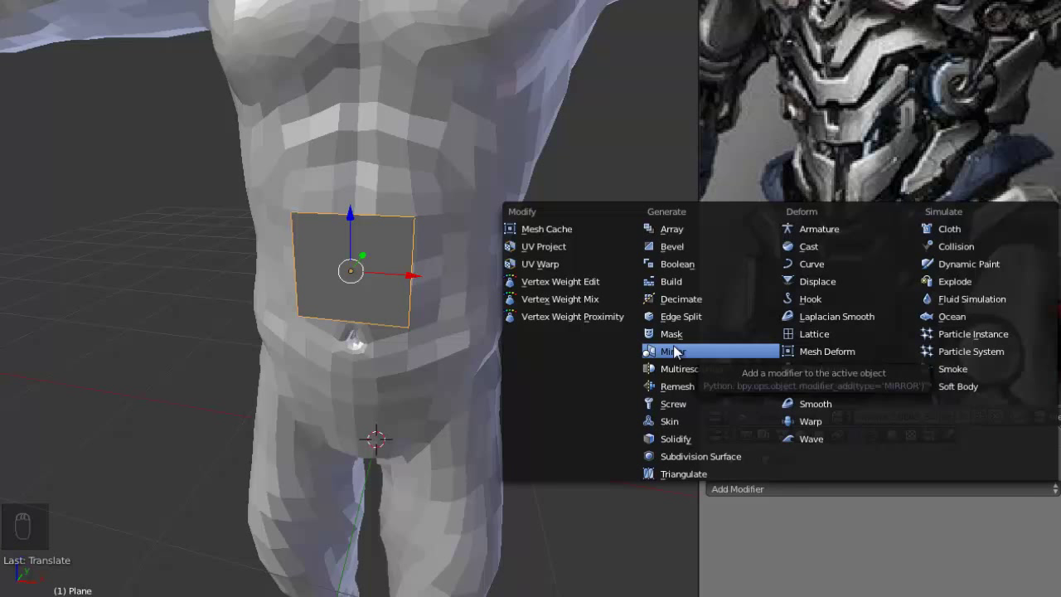
{"action": "key", "text": "Return"}
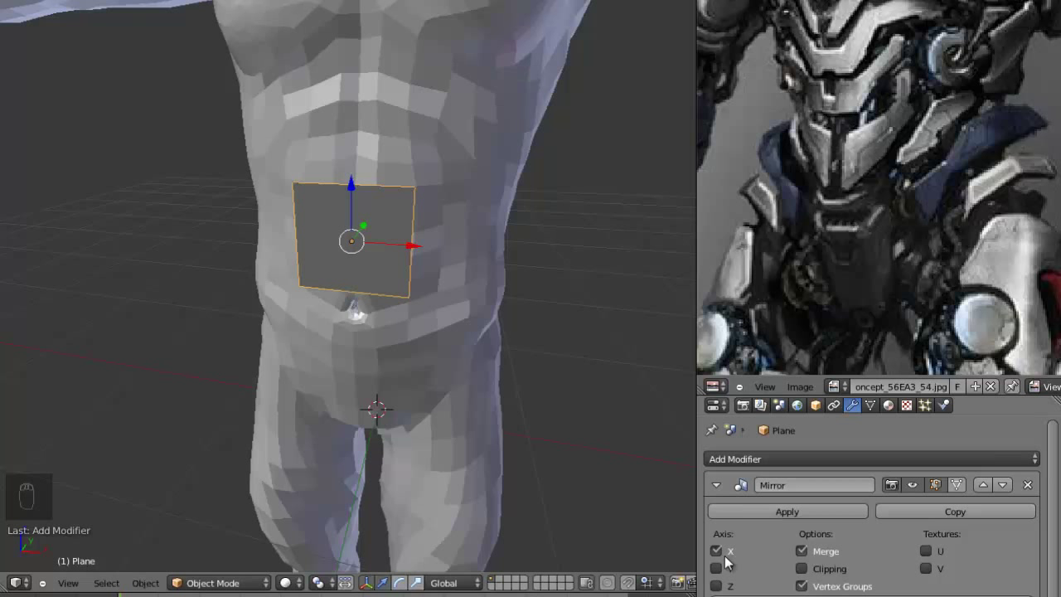
{"action": "key", "text": "Tab"}
{"action": "key", "text": "a"}
{"action": "key", "text": "a"}
{"action": "key", "text": "a"}
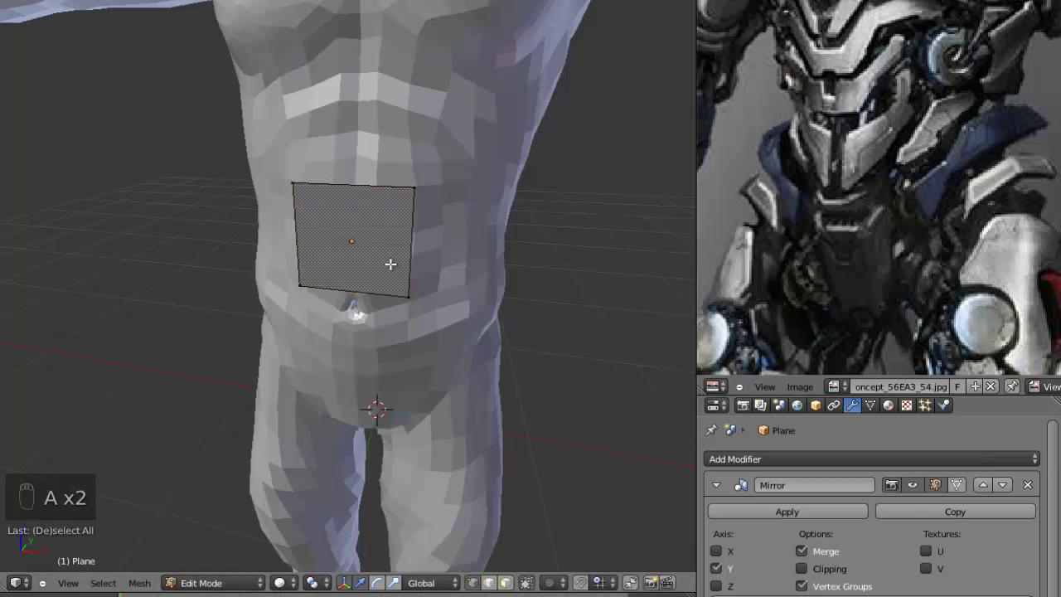
{"action": "scroll", "coordinate": [895, 566], "scroll_direction": "down", "scroll_amount": 1}
{"action": "left_click", "coordinate": [801, 565]}
{"action": "left_click", "coordinate": [716, 548]}
{"action": "left_click", "coordinate": [717, 565]}
Step: Move the plane's mesh along X until its inner edge meets the mirror line, and scale it into a narrow strip
{"action": "left_click_drag", "start_coordinate": [408, 247], "coordinate": [484, 260]}
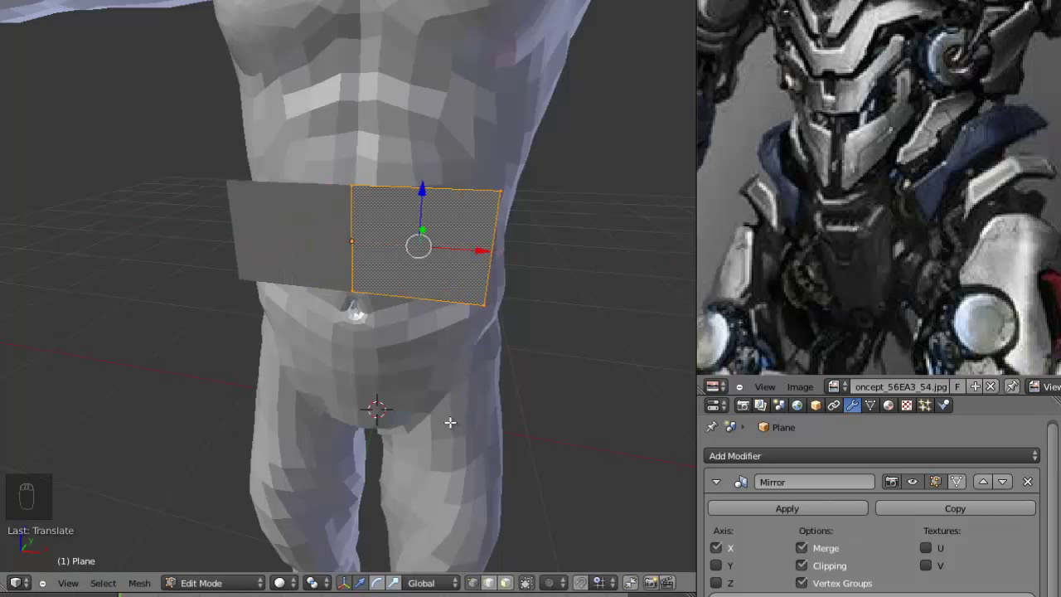
{"action": "key", "text": "s"}
{"action": "left_click", "coordinate": [402, 286]}
Step: Delete the strip's two lower vertices, keeping only the upper edge
{"action": "scroll", "coordinate": [439, 272], "scroll_direction": "up", "scroll_amount": 2}
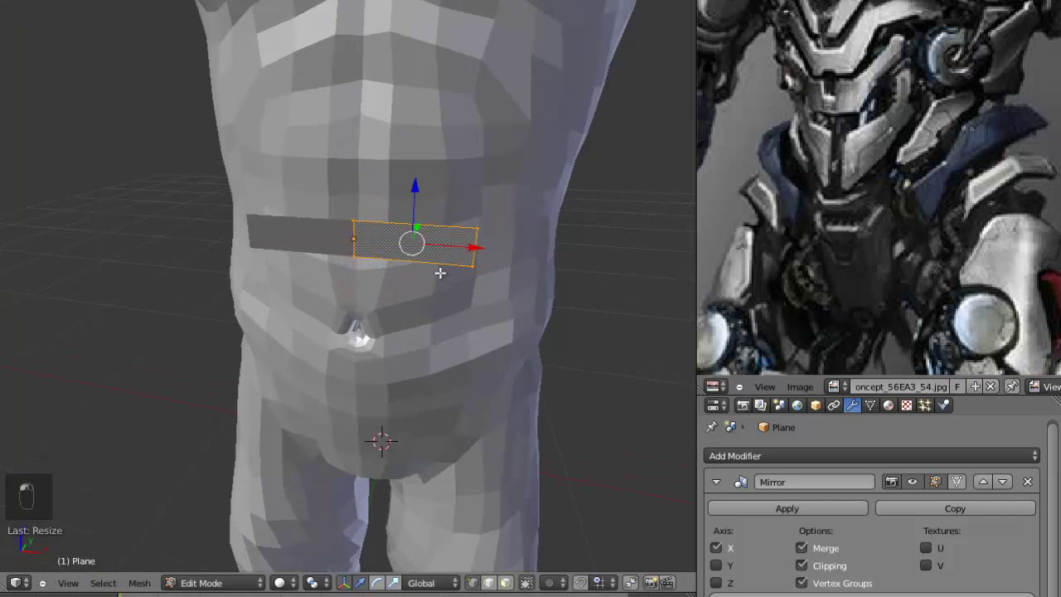
{"action": "right_click", "coordinate": [497, 269]}
{"action": "key", "text": "x"}
{"action": "left_click", "coordinate": [500, 278]}
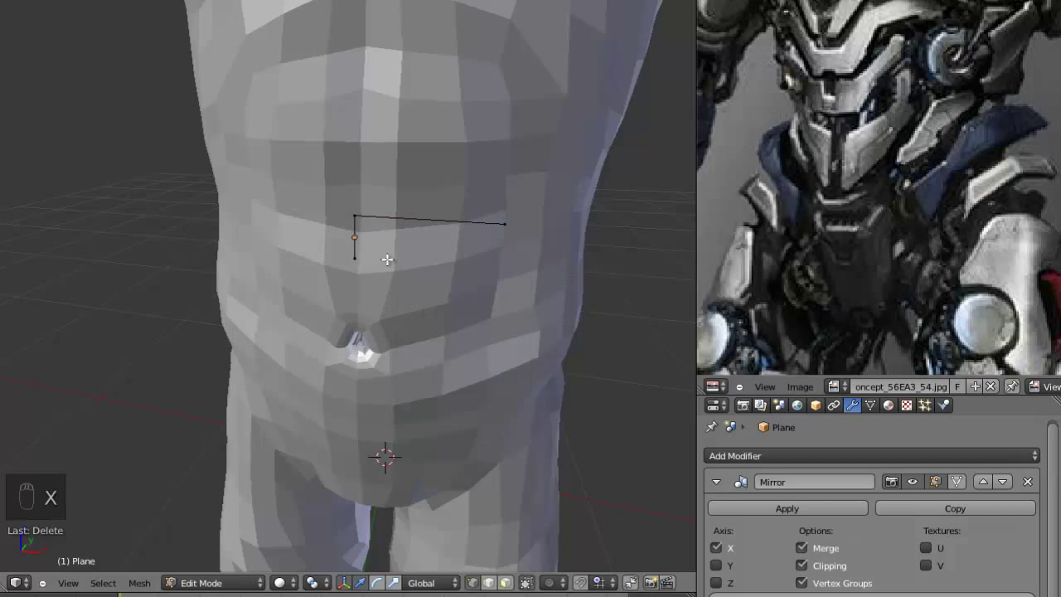
{"action": "key", "text": "x"}
{"action": "left_click", "coordinate": [394, 263]}
{"action": "key", "text": "a"}
{"action": "key", "text": "a"}
{"action": "key", "text": "a"}
{"action": "key", "text": "e"}
{"action": "right_click", "coordinate": [469, 182]}
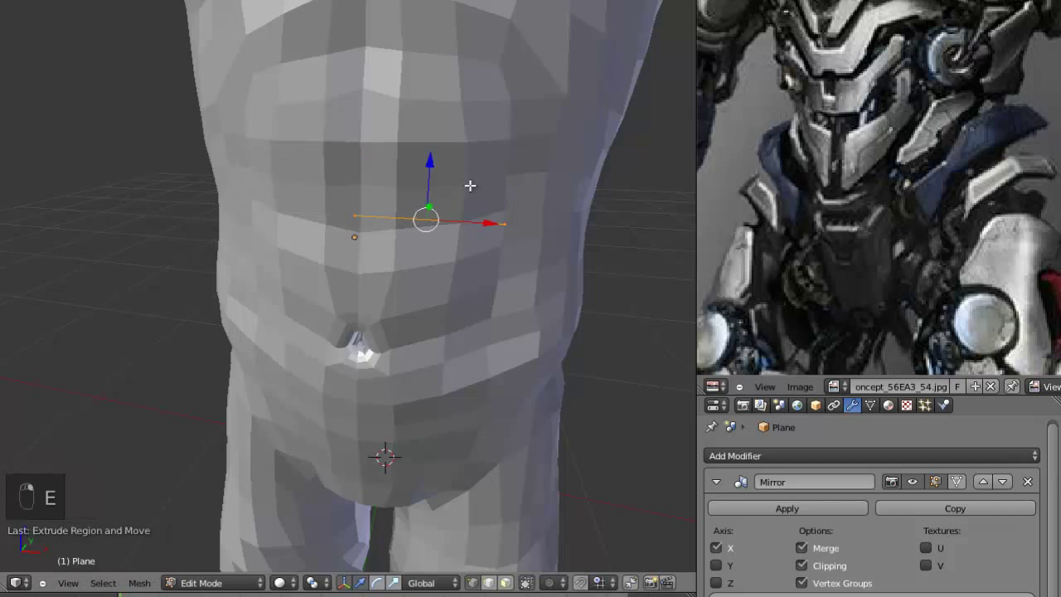
{"action": "key", "text": "ctrl+z"}
Step: Select the outer vertex of the remaining edge and move it closer to the body's centre line
{"action": "left_click_drag", "start_coordinate": [508, 224], "coordinate": [515, 255]}
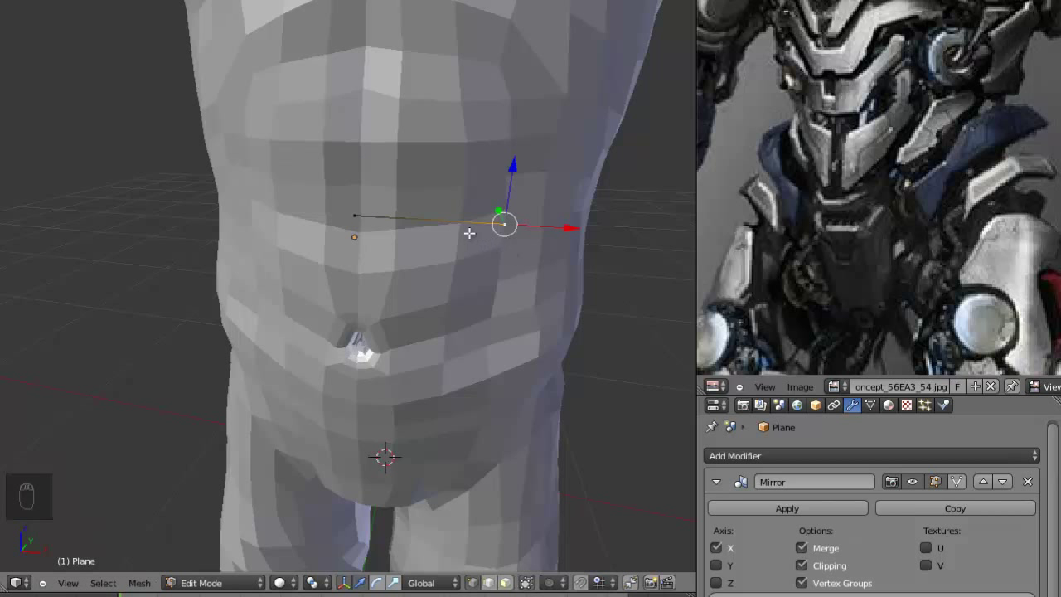
{"action": "key", "text": "g"}
{"action": "left_click", "coordinate": [433, 211]}
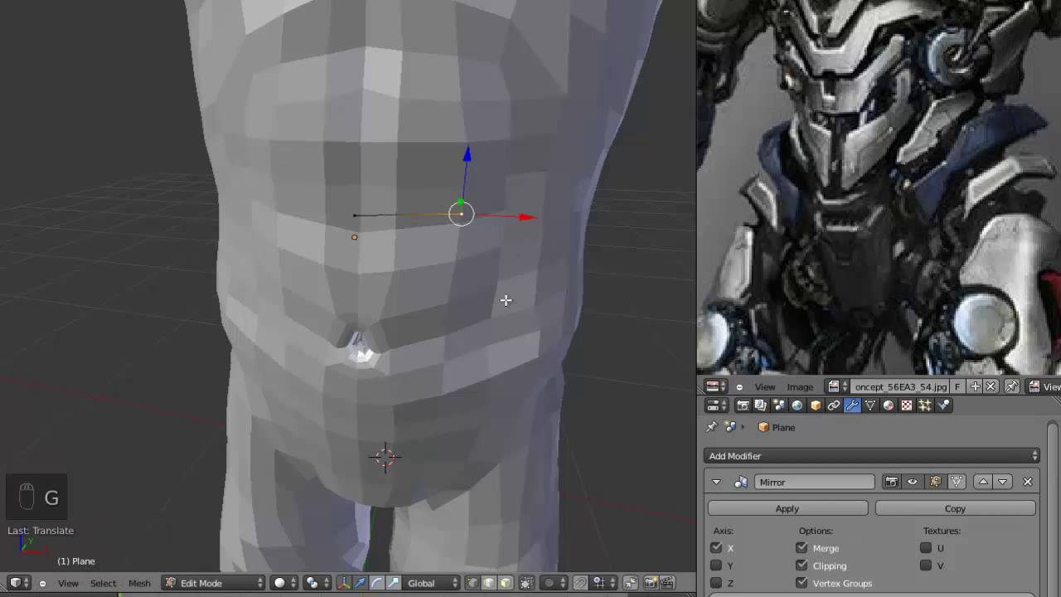
Step: Return to Object Mode, collapse the Mirror modifier and add a Shrinkwrap modifier to the plane
{"action": "key", "text": "Tab"}
{"action": "left_click", "coordinate": [716, 481]}
{"action": "left_click", "coordinate": [748, 455]}
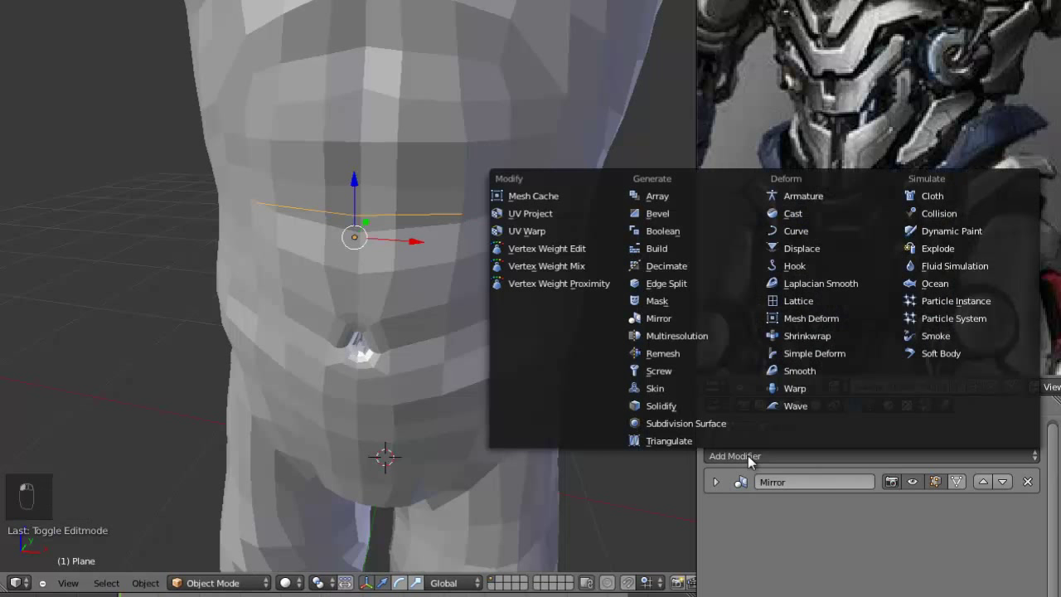
{"action": "left_click", "coordinate": [800, 335]}
Step: Set the plane's Shrinkwrap target to robot body with an offset of 0.03
{"action": "right_click", "coordinate": [531, 155]}
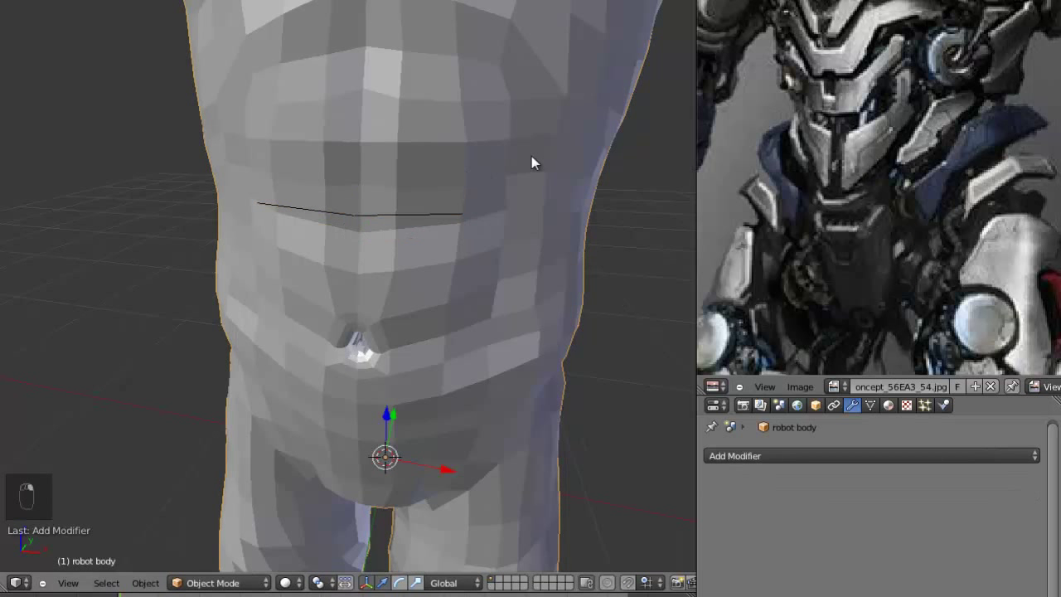
{"action": "right_click", "coordinate": [436, 214]}
{"action": "left_click", "coordinate": [787, 577]}
{"action": "left_click", "coordinate": [746, 412]}
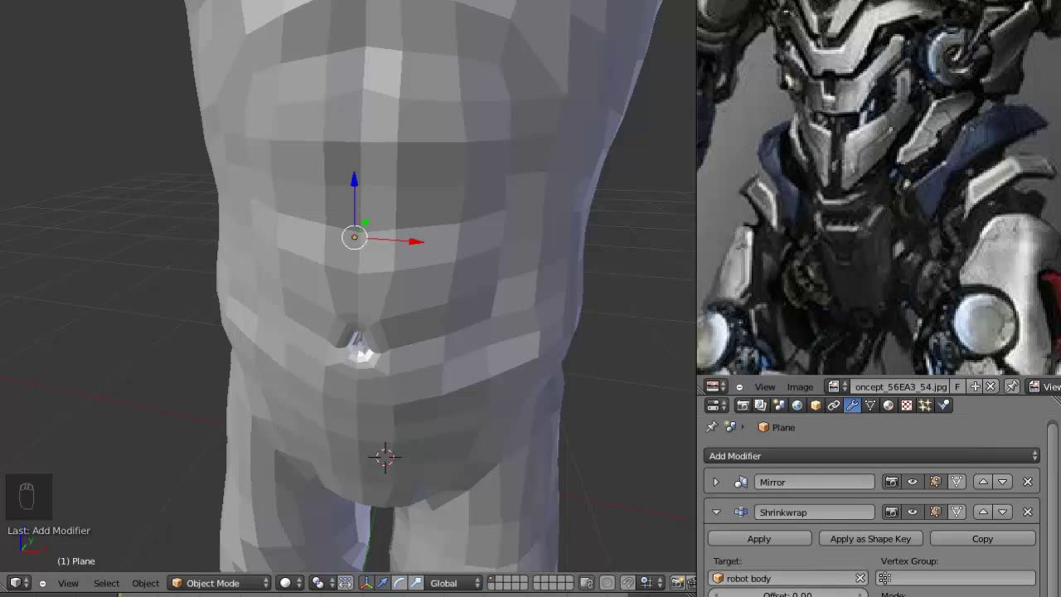
{"action": "scroll", "coordinate": [455, 241], "scroll_direction": "up", "scroll_amount": 2}
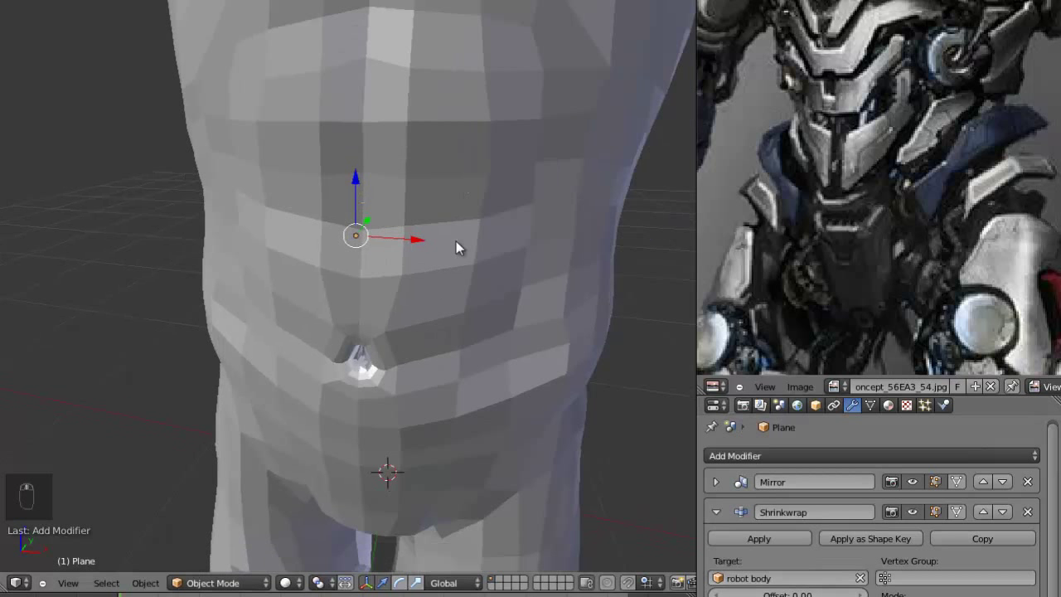
{"action": "mouse_move", "coordinate": [414, 340]}
{"action": "middle_mouse_down"}
{"action": "mouse_move", "coordinate": [386, 314]}
{"action": "mouse_move", "coordinate": [441, 307]}
{"action": "mouse_move", "coordinate": [409, 329]}
{"action": "middle_mouse_up"}
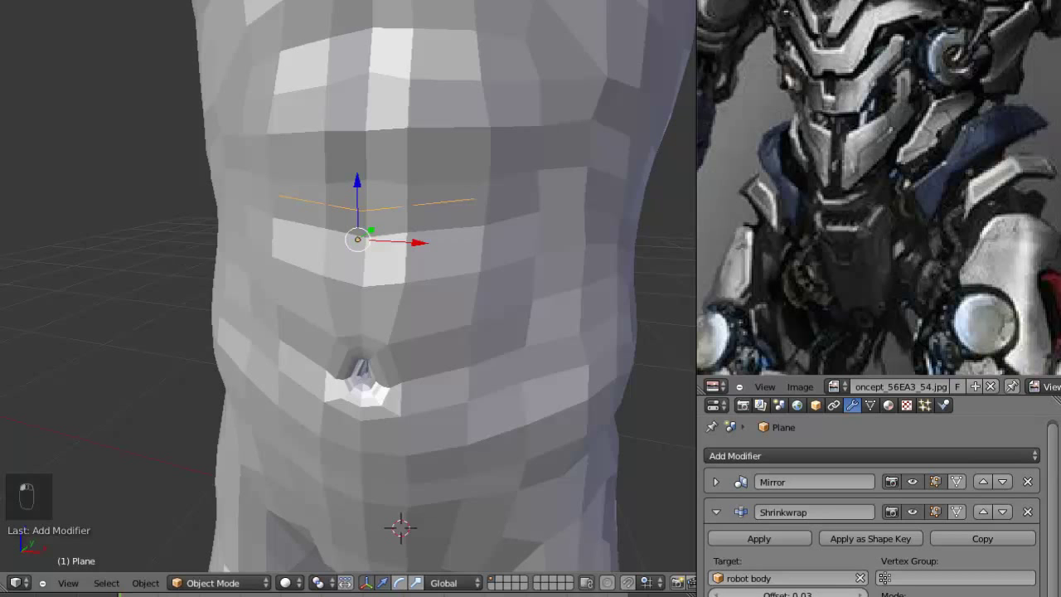
{"action": "middle_click_drag", "start_coordinate": [415, 254], "coordinate": [376, 266]}
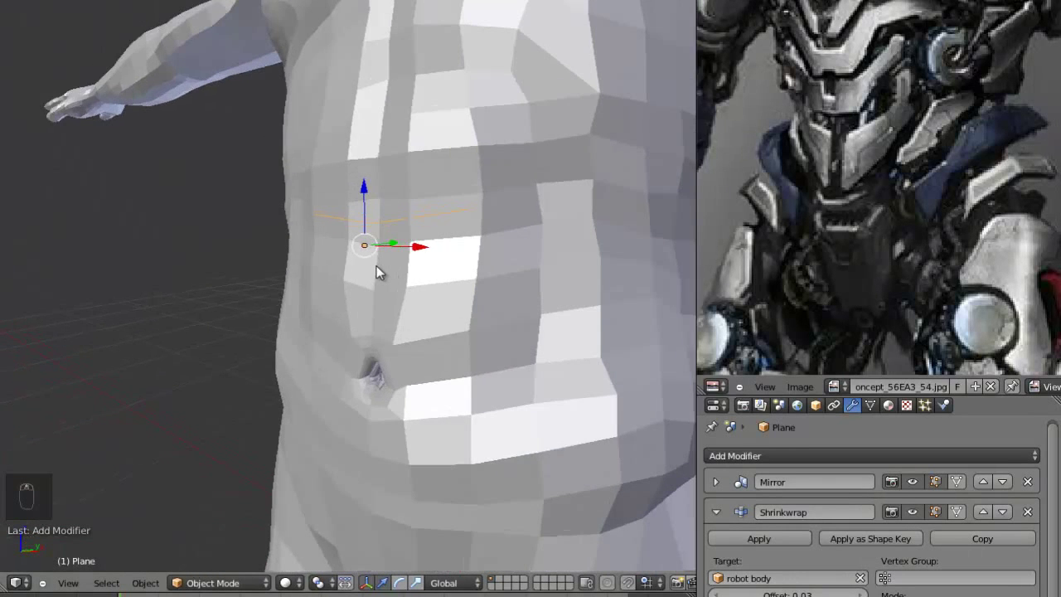
Step: Enter Edit Mode, adjust the edit cage to the Shrinkwrap modifier's result and collapse that modifier
{"action": "key", "text": "Tab"}
{"action": "left_click_drag", "start_coordinate": [901, 431], "coordinate": [959, 514]}
{"action": "left_click", "coordinate": [958, 512]}
{"action": "left_click", "coordinate": [716, 513]}
Step: Move the outer vertex inward so that the mirrored edge becomes a short line above the navel
{"action": "middle_click_drag", "start_coordinate": [357, 302], "coordinate": [439, 310]}
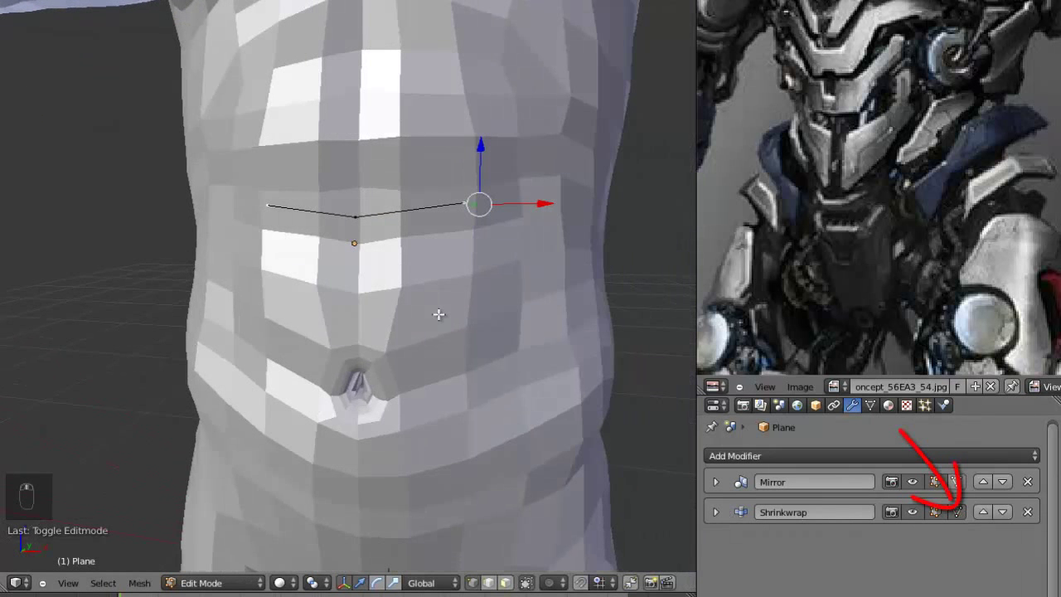
{"action": "key", "text": "g"}
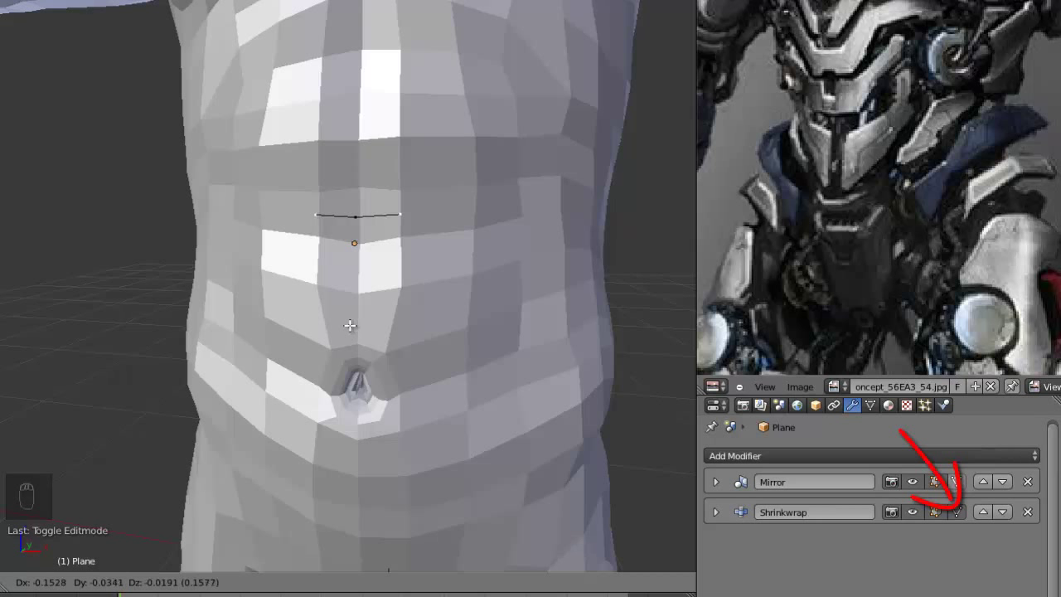
{"action": "left_click", "coordinate": [342, 328]}
Step: Hide the transform manipulator and extrude the line's outer end upward and sideways into a mirrored step above the navel
{"action": "scroll", "coordinate": [421, 213], "scroll_direction": "up", "scroll_amount": 1}
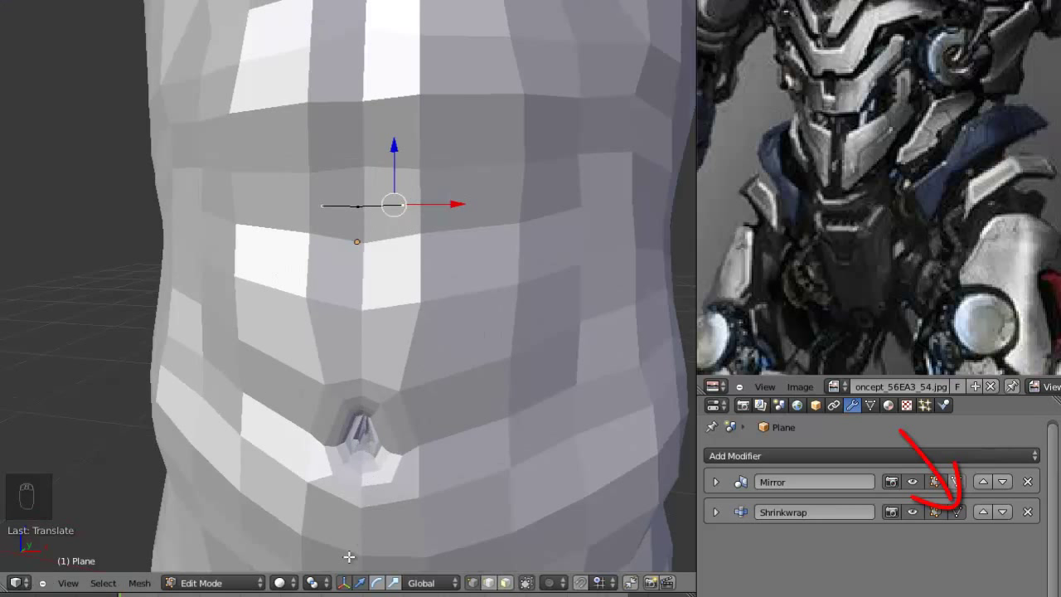
{"action": "left_click", "coordinate": [343, 583]}
{"action": "right_click", "coordinate": [404, 168], "text": "ctrl"}
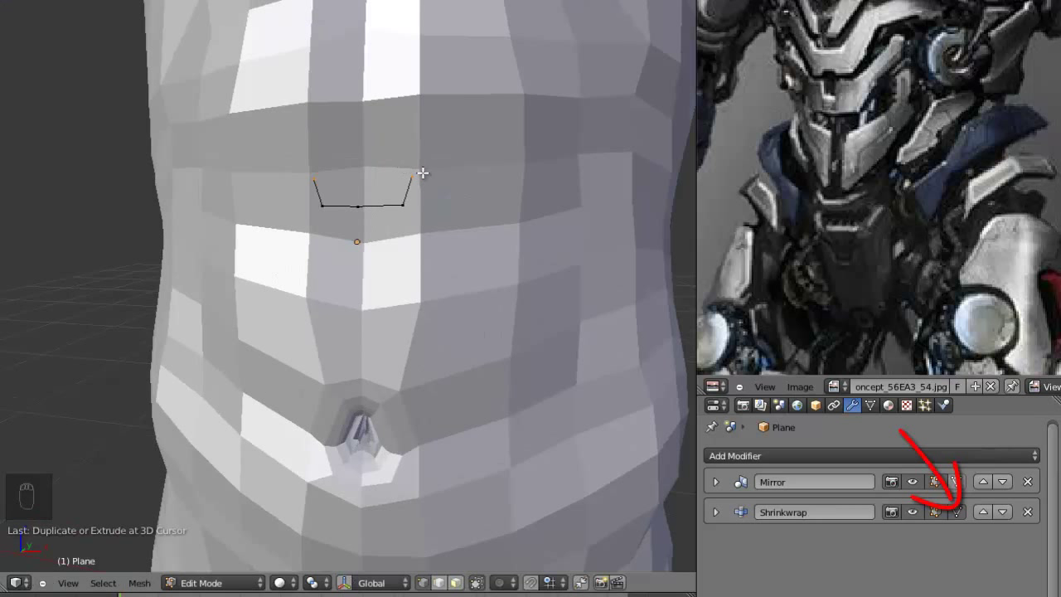
{"action": "right_click", "coordinate": [485, 169], "text": "ctrl"}
Step: Move the step's outer end vertex and its corner vertex to refine the notch at the centre of the abdomen
{"action": "middle_click_drag", "start_coordinate": [487, 169], "coordinate": [509, 208]}
{"action": "key", "text": "g"}
{"action": "left_click", "coordinate": [551, 198]}
{"action": "right_click", "coordinate": [440, 175]}
{"action": "key", "text": "g"}
{"action": "left_click", "coordinate": [451, 226]}
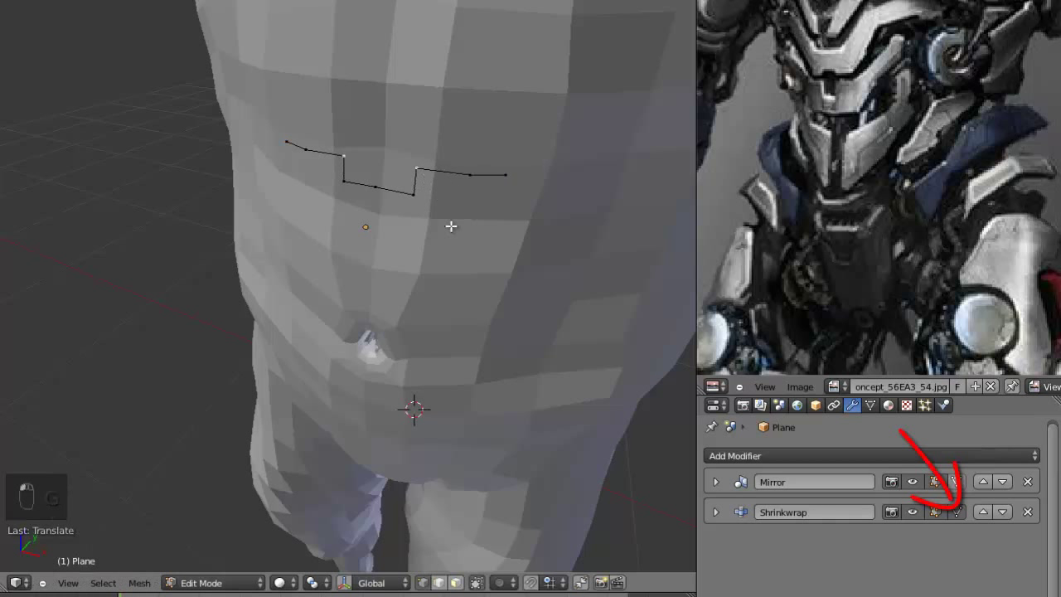
Step: Extrude the outline diagonally up toward the side ribs, turn it at a short tip and run it back down the abdomen
{"action": "middle_click_drag", "start_coordinate": [451, 225], "coordinate": [470, 201]}
{"action": "left_click", "coordinate": [523, 161], "text": "ctrl"}
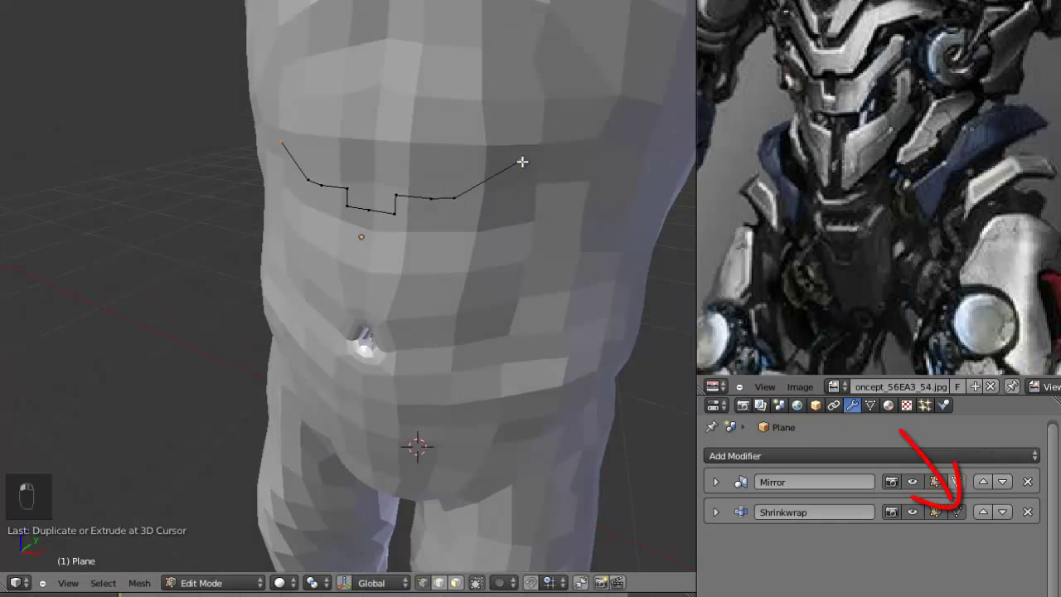
{"action": "middle_click_drag", "start_coordinate": [540, 175], "coordinate": [480, 198]}
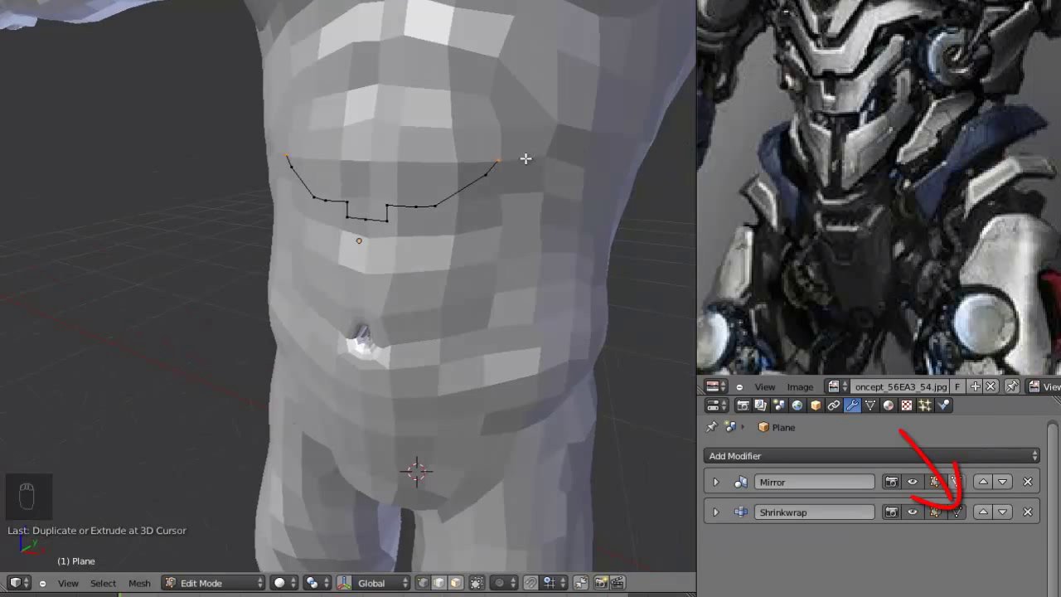
{"action": "left_click", "coordinate": [515, 185], "text": "ctrl"}
{"action": "left_click", "coordinate": [455, 257], "text": "ctrl"}
{"action": "left_click", "coordinate": [451, 266], "text": "ctrl"}
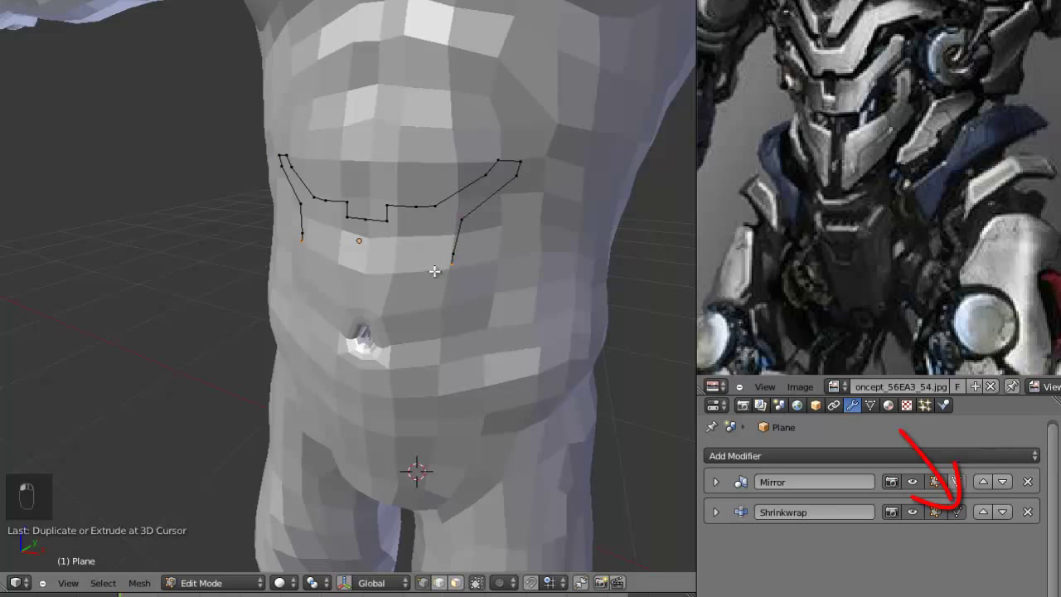
Step: Extend the outline's bottom edge inward above the navel, leaving a small gap at the centre line
{"action": "middle_click_drag", "start_coordinate": [404, 263], "coordinate": [369, 298]}
{"action": "key", "text": "g"}
{"action": "left_click", "coordinate": [403, 367]}
{"action": "left_click", "coordinate": [366, 303], "text": "ctrl"}
{"action": "key", "text": "g"}
{"action": "left_click", "coordinate": [370, 295]}
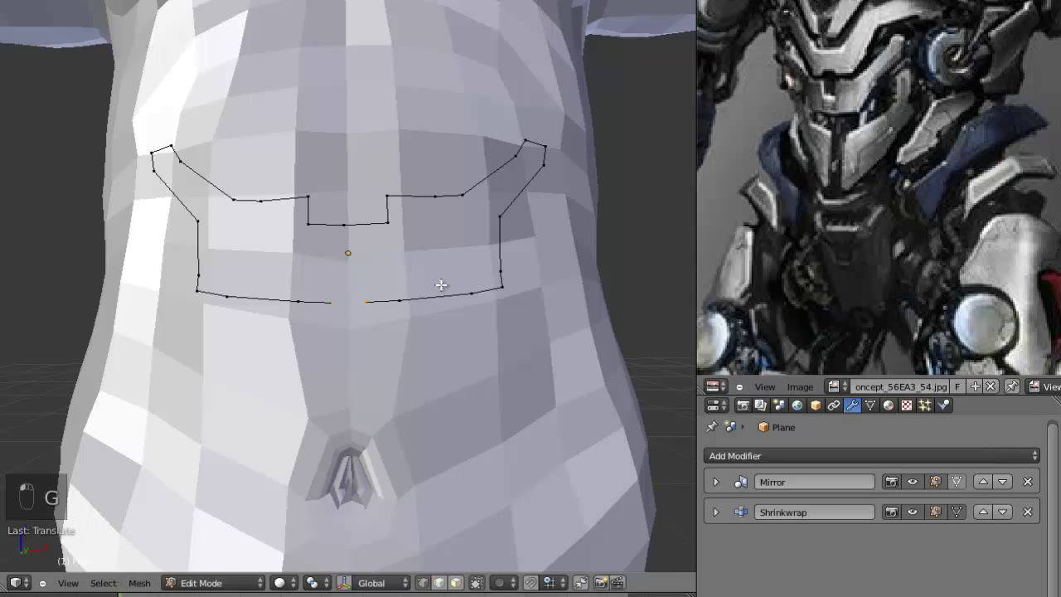
Step: Duplicate the bottom edge's end vertex in place, separate it into its own object and enter Edit Mode on that object
{"action": "scroll", "coordinate": [431, 296], "scroll_direction": "down", "scroll_amount": 4}
{"action": "middle_click_drag", "start_coordinate": [412, 234], "coordinate": [460, 262]}
{"action": "key", "text": "KP_1"}
{"action": "scroll", "coordinate": [379, 293], "scroll_direction": "up", "scroll_amount": 4}
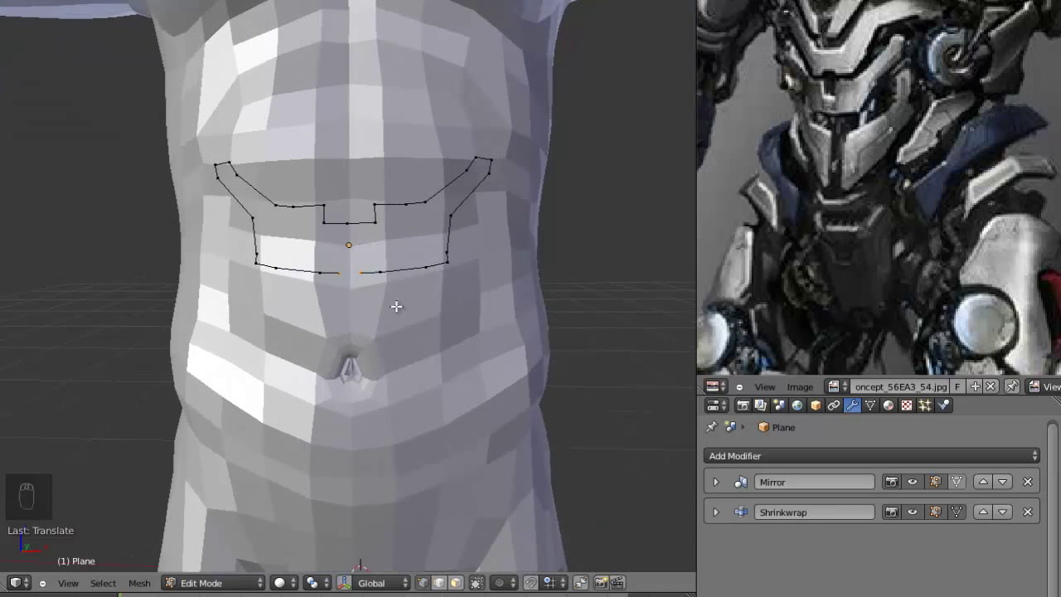
{"action": "scroll", "coordinate": [397, 305], "scroll_direction": "down", "scroll_amount": 2}
{"action": "scroll", "coordinate": [403, 309], "scroll_direction": "up", "scroll_amount": 3}
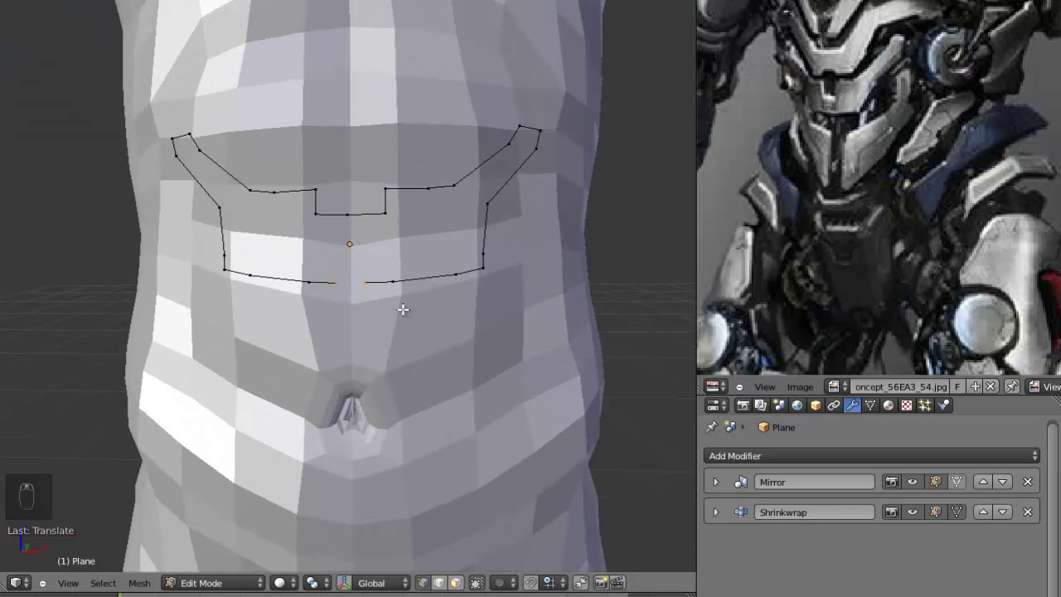
{"action": "key", "text": "shift+d"}
{"action": "right_click", "coordinate": [387, 308]}
{"action": "key", "text": "p"}
{"action": "left_click", "coordinate": [386, 311]}
{"action": "key", "text": "Tab"}
{"action": "right_click", "coordinate": [364, 288]}
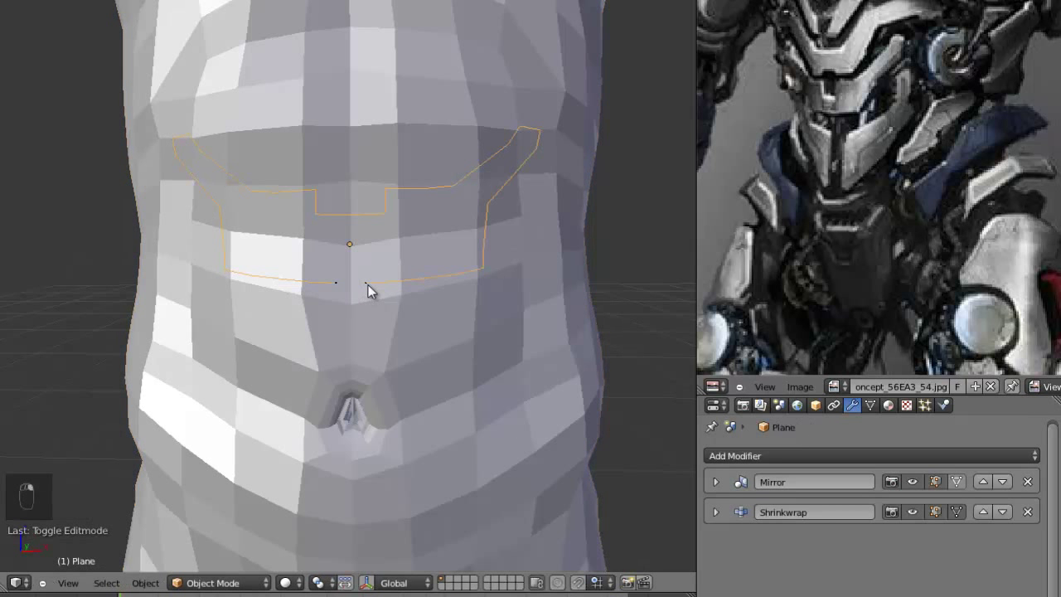
{"action": "key", "text": "Tab"}
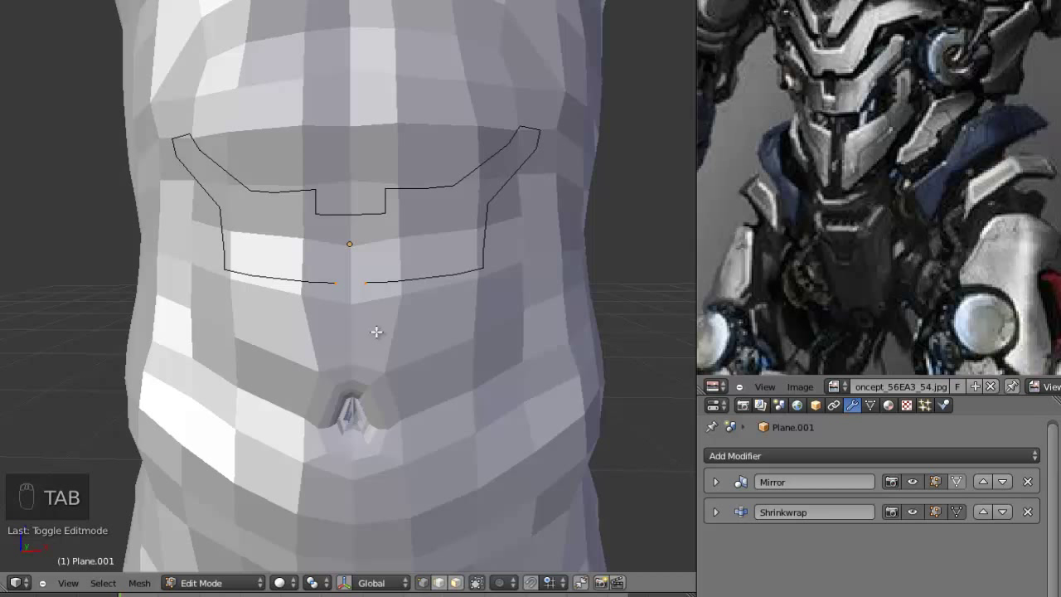
Step: Move the separated vertex below the first outline and extrude it downward beside the navel
{"action": "key", "text": "g"}
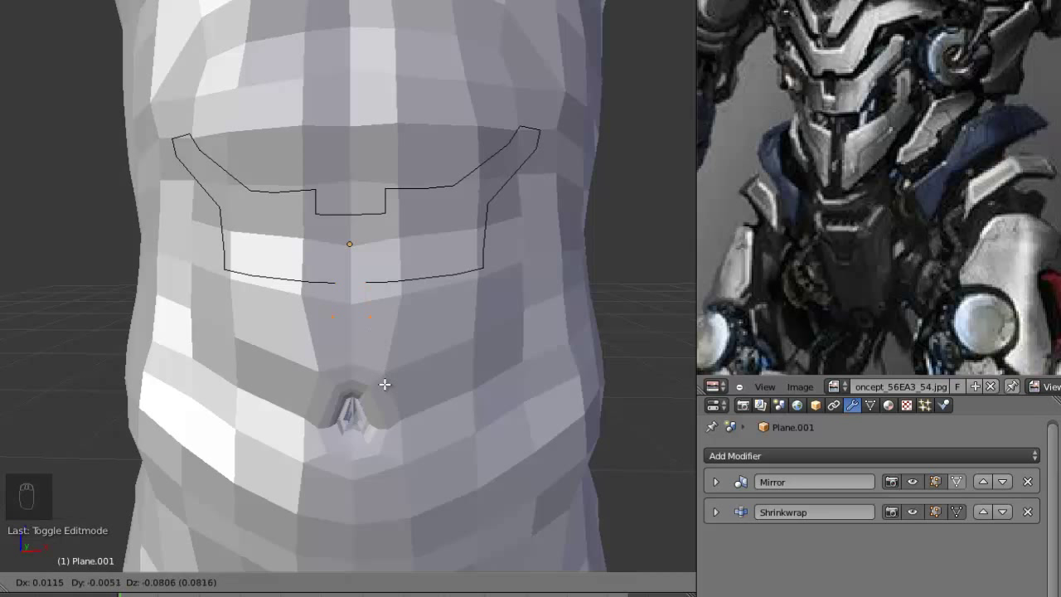
{"action": "left_click", "coordinate": [384, 396]}
{"action": "middle_click_drag", "start_coordinate": [315, 277], "coordinate": [386, 416]}
{"action": "right_click", "coordinate": [378, 464], "text": "ctrl"}
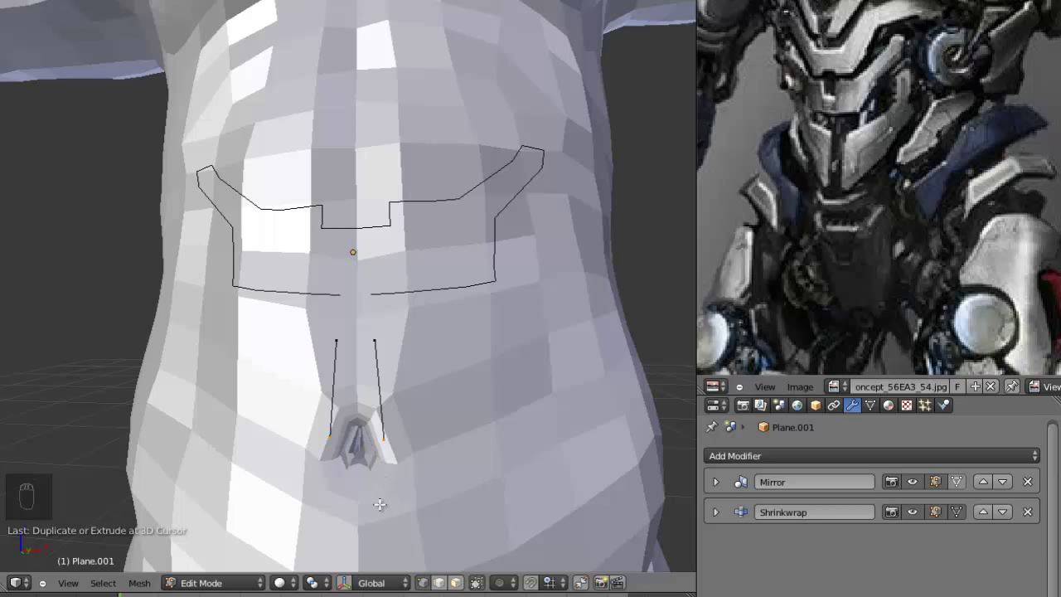
Step: Extend the new line down past the navel, following the concept image, and lower its end vertex on the lower abdomen
{"action": "scroll", "coordinate": [381, 497], "scroll_direction": "down", "scroll_amount": 4}
{"action": "middle_click_drag", "start_coordinate": [381, 473], "coordinate": [431, 464]}
{"action": "scroll", "coordinate": [839, 117], "scroll_direction": "down", "scroll_amount": 2}
{"action": "middle_click_drag", "start_coordinate": [856, 212], "coordinate": [856, 243]}
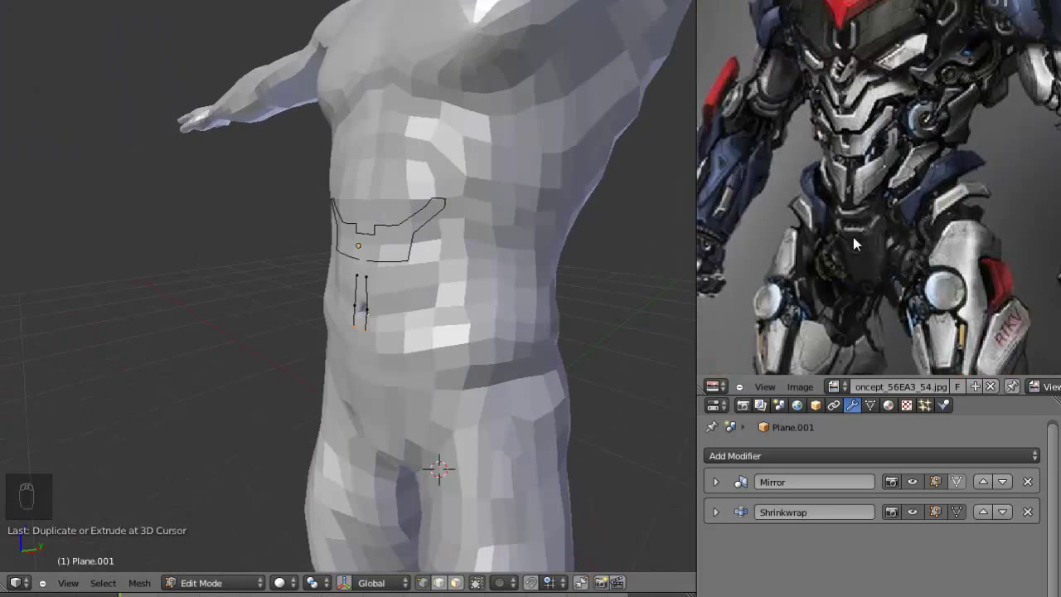
{"action": "middle_click_drag", "start_coordinate": [402, 422], "coordinate": [476, 379]}
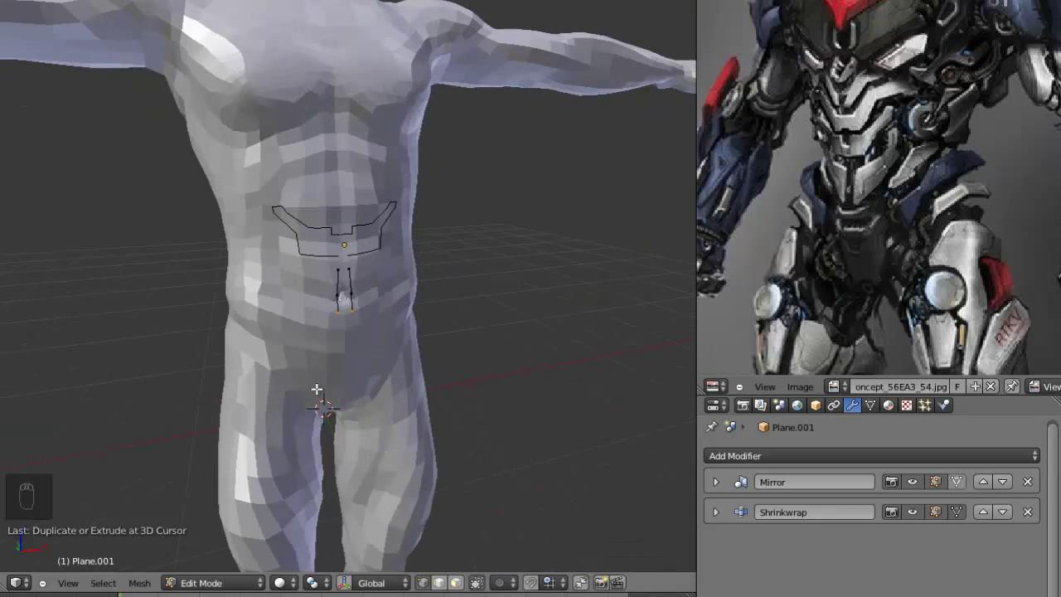
{"action": "scroll", "coordinate": [388, 380], "scroll_direction": "up", "scroll_amount": 2}
{"action": "scroll", "coordinate": [388, 381], "scroll_direction": "up", "scroll_amount": 1}
{"action": "key", "text": "g"}
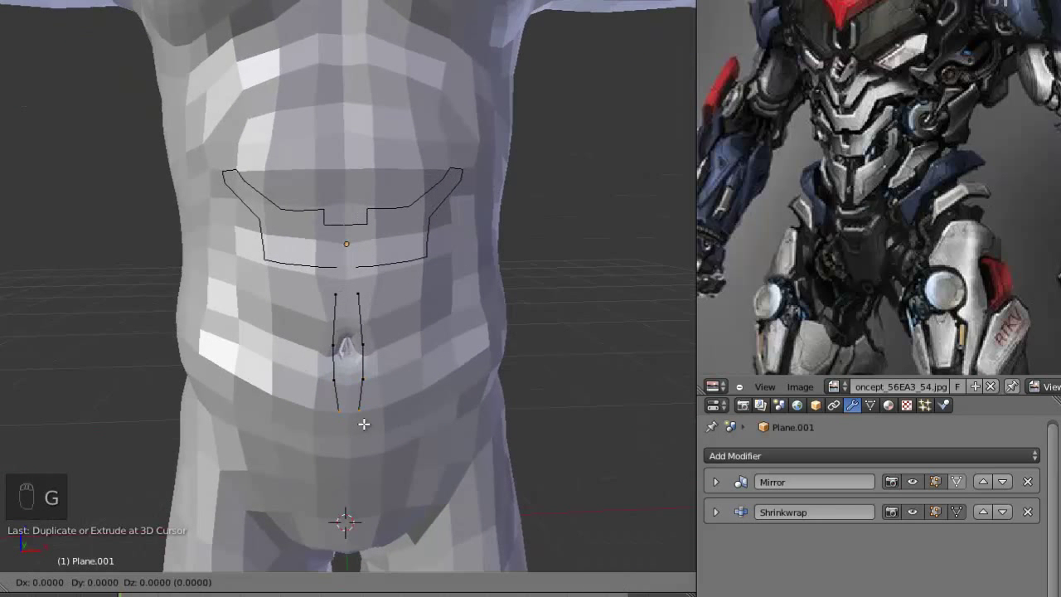
{"action": "left_click", "coordinate": [370, 450]}
Step: Extrude the line's lower end outward and up in two diagonal segments across the lower abdomen, adjusting each new vertex
{"action": "scroll", "coordinate": [379, 293], "scroll_direction": "down", "scroll_amount": 2}
{"action": "middle_click_drag", "start_coordinate": [379, 293], "coordinate": [407, 388]}
{"action": "scroll", "coordinate": [507, 282], "scroll_direction": "up", "scroll_amount": 2}
{"action": "right_click", "coordinate": [415, 345], "text": "ctrl"}
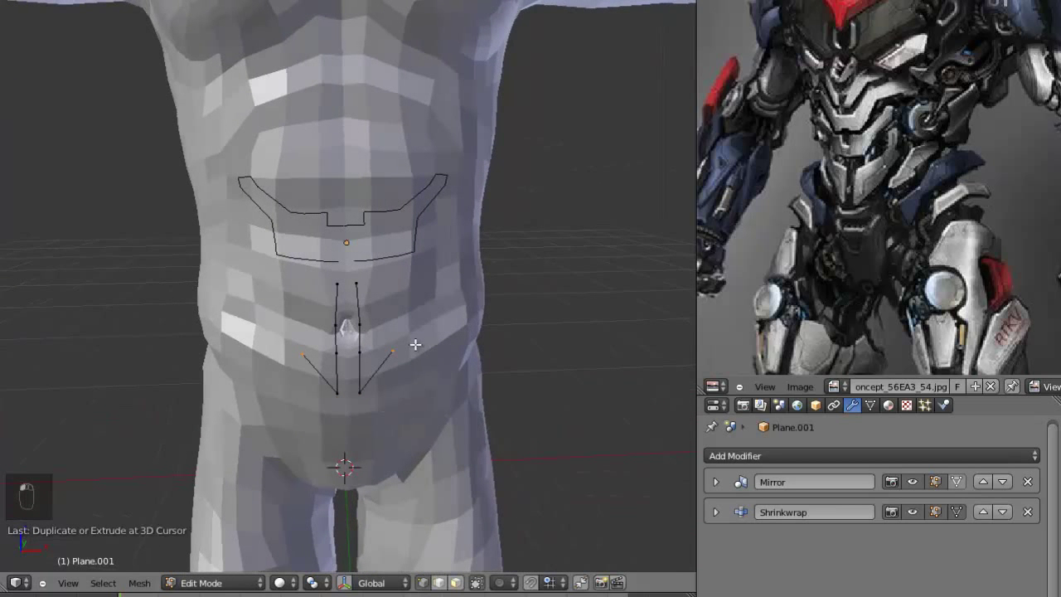
{"action": "key", "text": "g"}
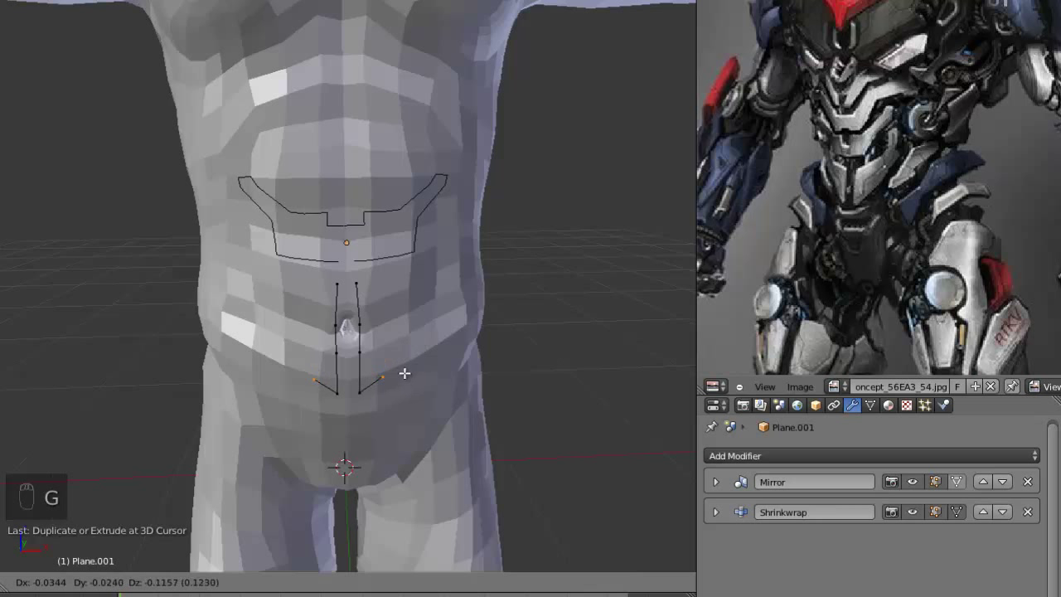
{"action": "left_click", "coordinate": [407, 372]}
{"action": "right_click", "coordinate": [415, 338], "text": "ctrl"}
{"action": "key", "text": "g"}
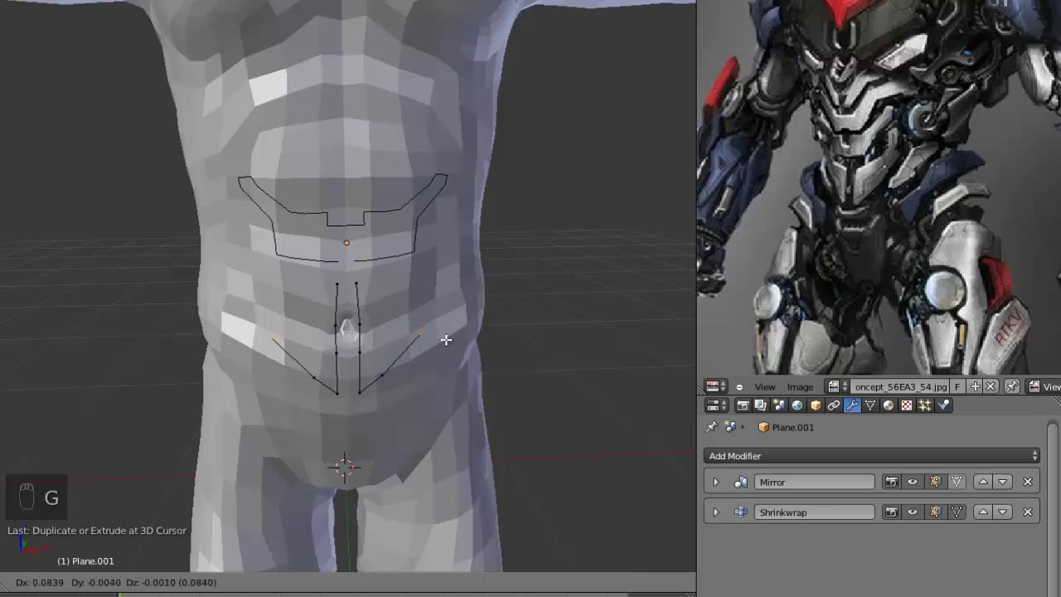
{"action": "left_click", "coordinate": [429, 342]}
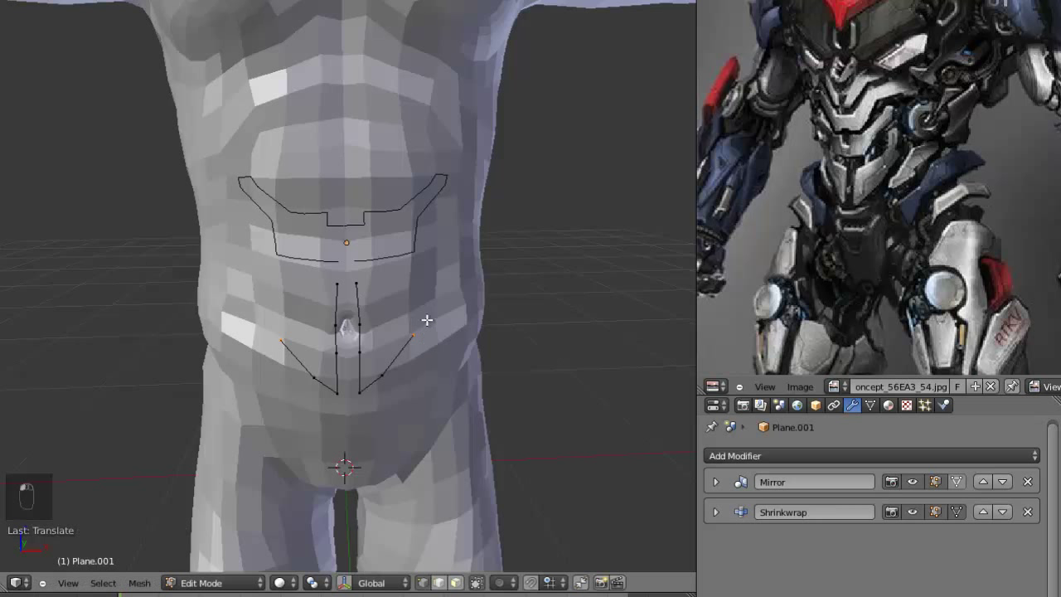
Step: Extrude the line's top vertex outward beneath the first outline and diagonally up toward the flank, positioning both new vertices
{"action": "right_click", "coordinate": [402, 275], "text": "ctrl"}
{"action": "key", "text": "g"}
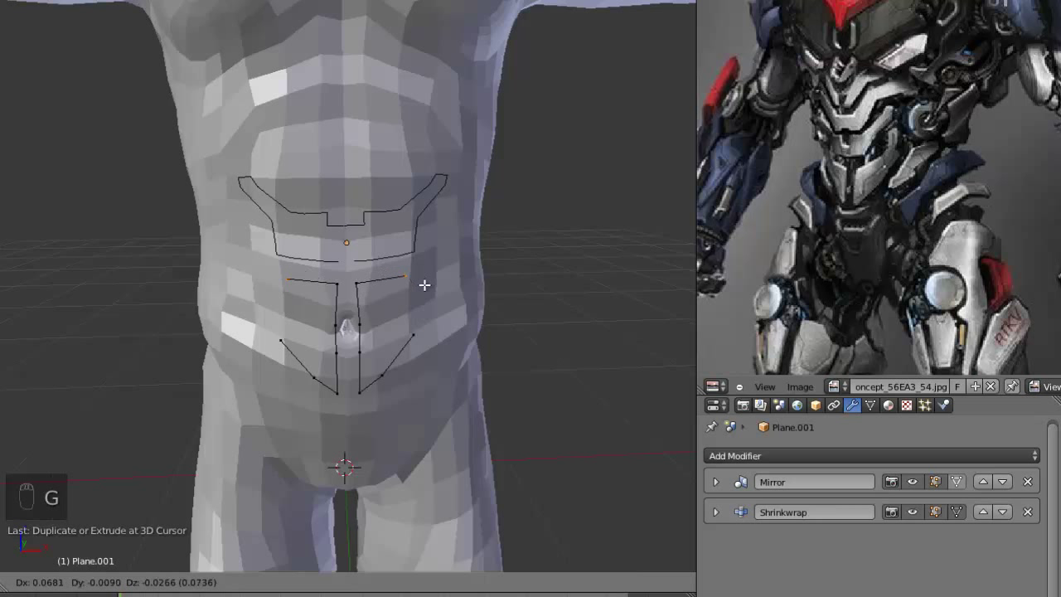
{"action": "left_click", "coordinate": [438, 276]}
{"action": "middle_click_drag", "start_coordinate": [437, 276], "coordinate": [456, 291]}
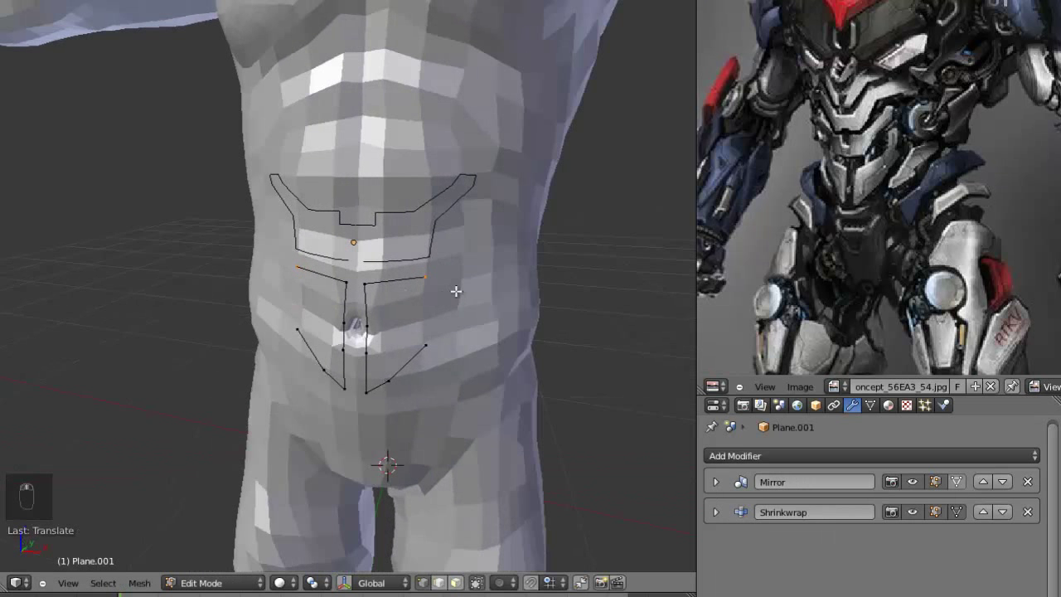
{"action": "right_click", "coordinate": [461, 247], "text": "ctrl"}
{"action": "key", "text": "g"}
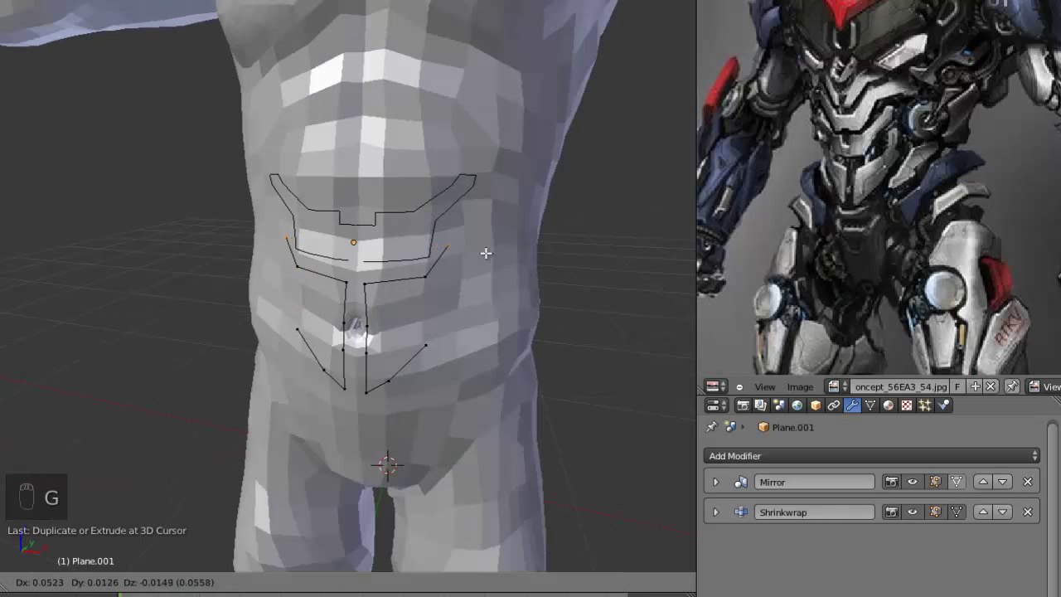
{"action": "left_click", "coordinate": [504, 256]}
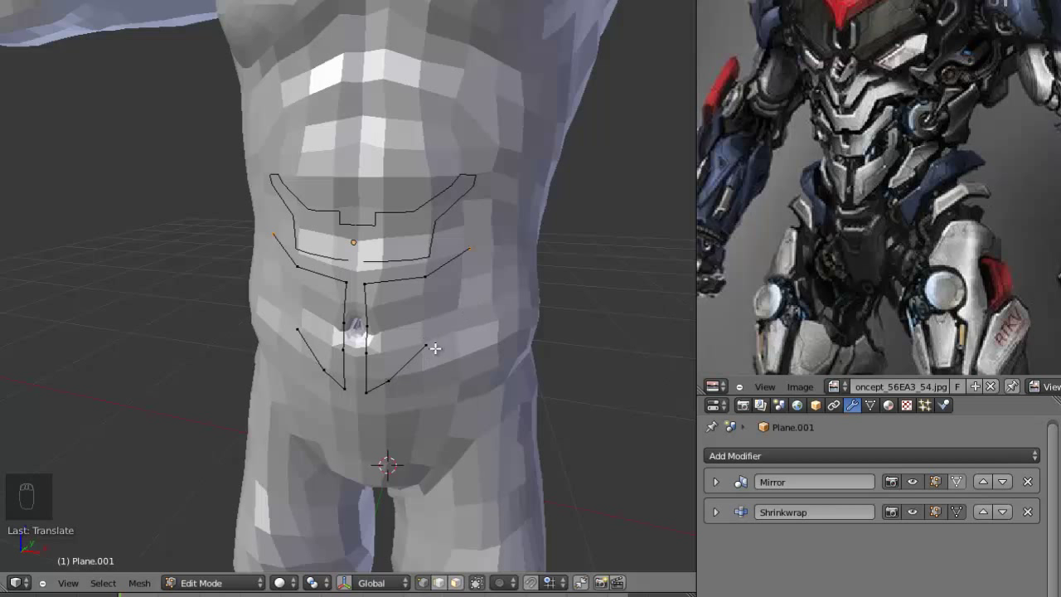
Step: Save the project as a Blender file in the sky high folder
{"action": "left_click", "coordinate": [114, 2]}
{"action": "left_click", "coordinate": [114, 29]}
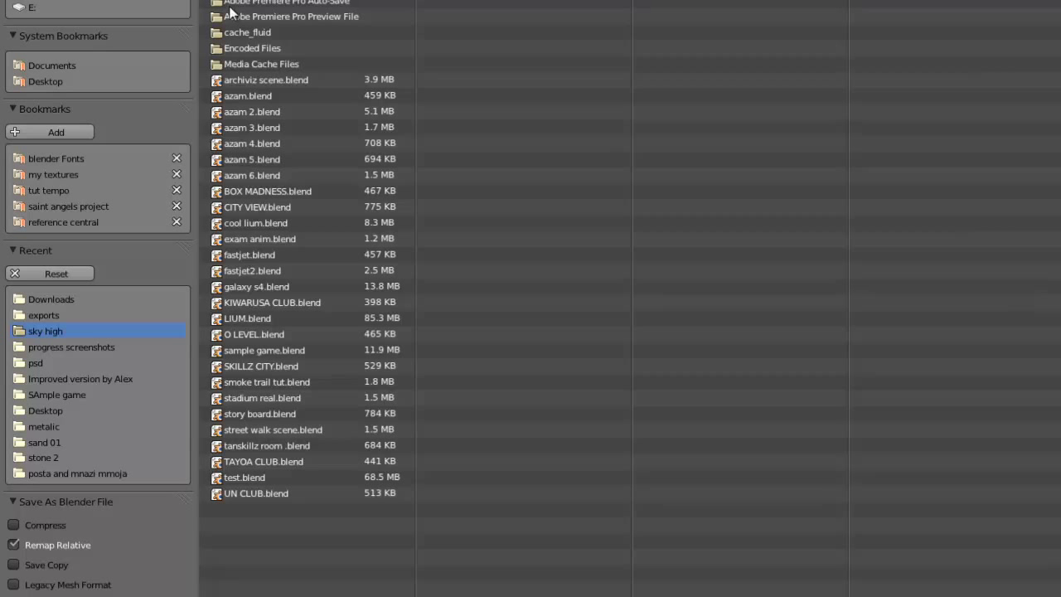
{"action": "key", "text": "Return"}
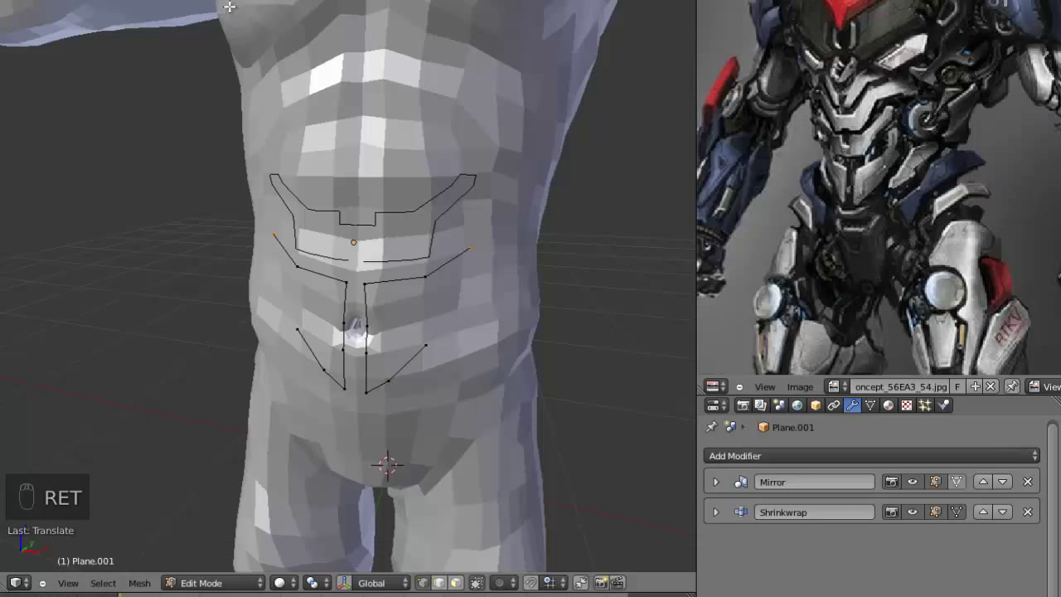
Step: Continue the second outline's upper edge up the flank with two extruded vertices, moving each one slightly outward
{"action": "left_click", "coordinate": [484, 224], "text": "ctrl"}
{"action": "key", "text": "g"}
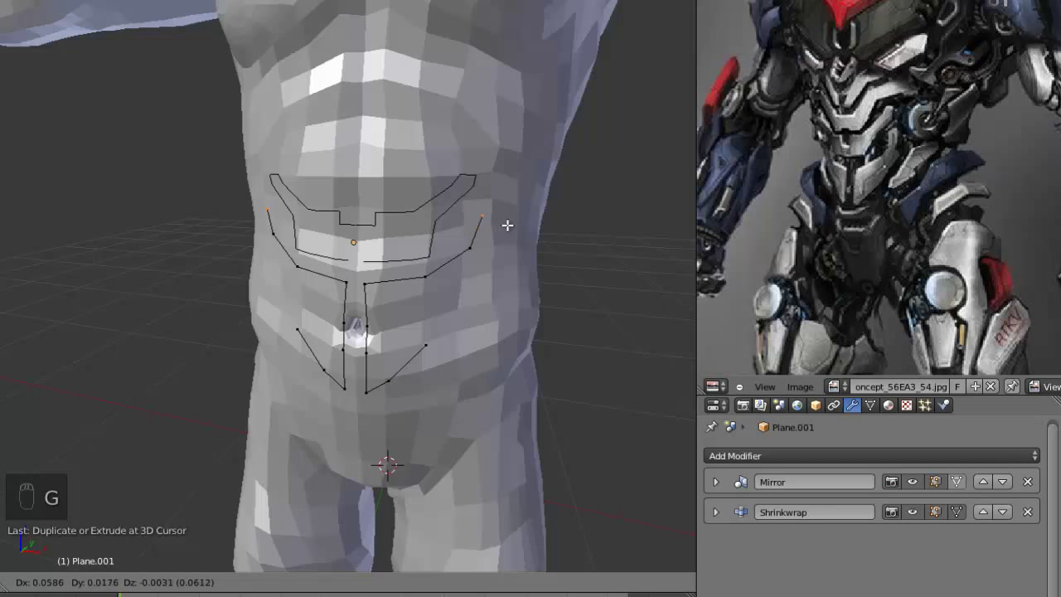
{"action": "left_click", "coordinate": [512, 222]}
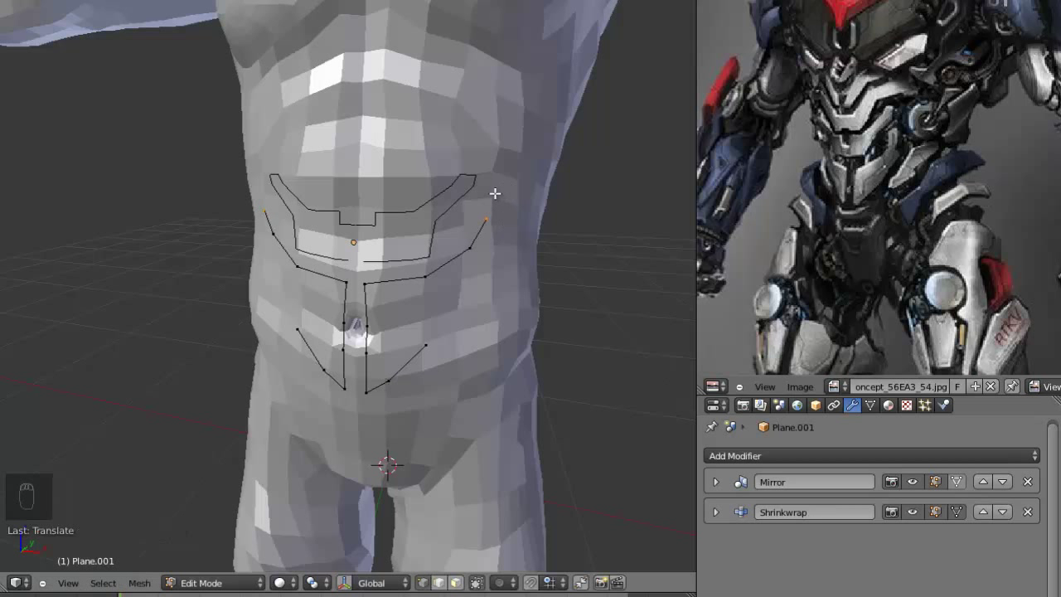
{"action": "left_click", "coordinate": [493, 183], "text": "ctrl"}
{"action": "key", "text": "g"}
{"action": "left_click", "coordinate": [519, 194]}
Step: Extrude a short outward segment from the upper edge's end to form the outline's tip on the side of the torso
{"action": "middle_click_drag", "start_coordinate": [519, 194], "coordinate": [495, 259]}
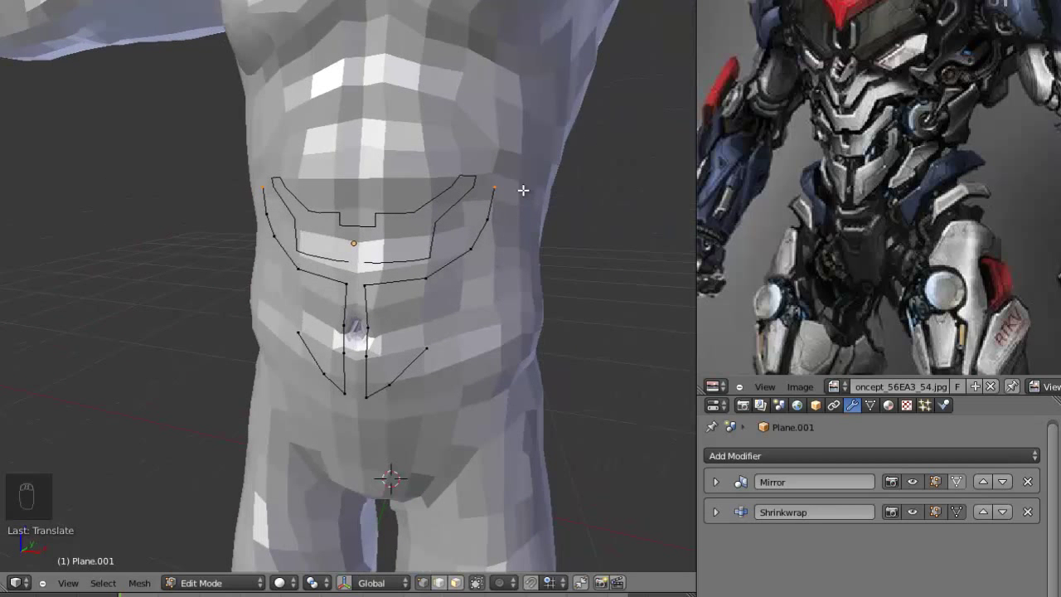
{"action": "left_click", "coordinate": [494, 205], "text": "ctrl"}
{"action": "middle_click_drag", "start_coordinate": [494, 206], "coordinate": [530, 235]}
{"action": "key", "text": "g"}
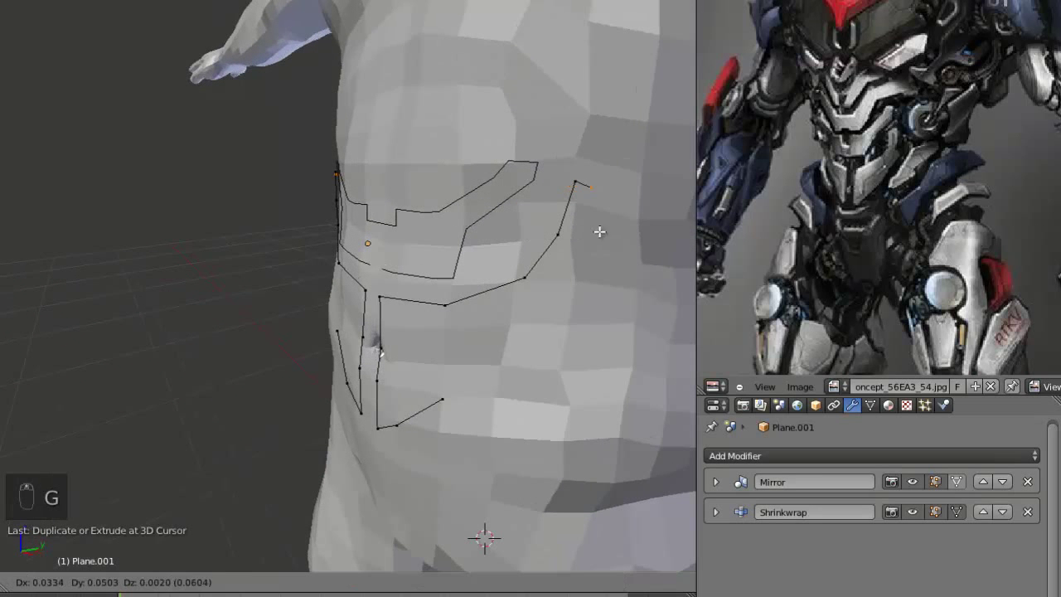
{"action": "left_click", "coordinate": [631, 229]}
{"action": "middle_click_drag", "start_coordinate": [632, 229], "coordinate": [456, 364]}
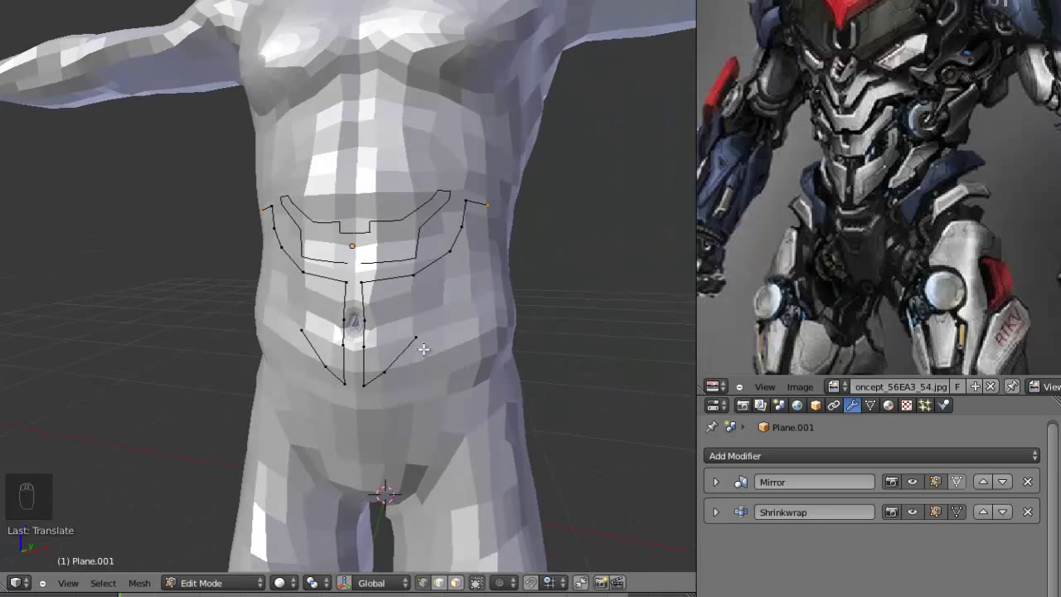
Step: Move the lower edge's outer segment and its end vertex outward to widen the second outline
{"action": "key", "text": "g"}
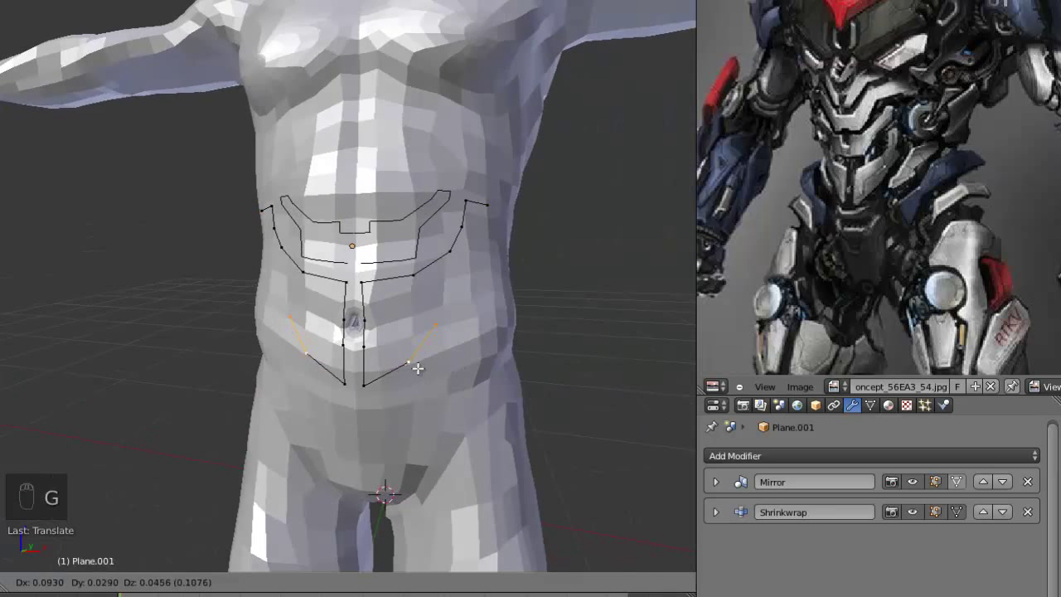
{"action": "left_click", "coordinate": [433, 345]}
{"action": "key", "text": "g"}
{"action": "left_click", "coordinate": [455, 319]}
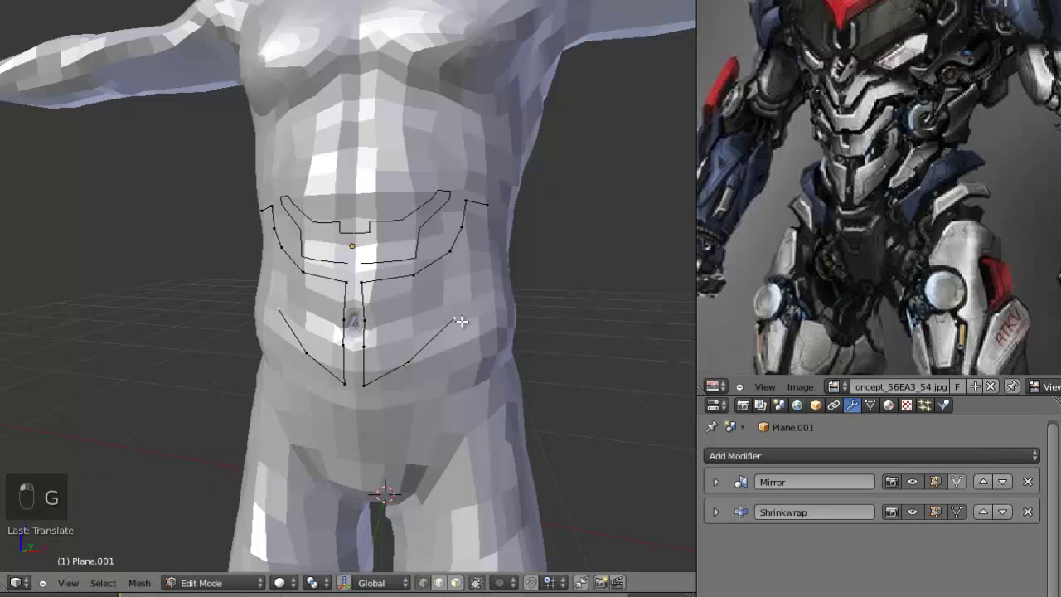
Step: Continue the second outline's lower edge up the flank with two extruded vertices, moving each one outward
{"action": "key", "text": "g"}
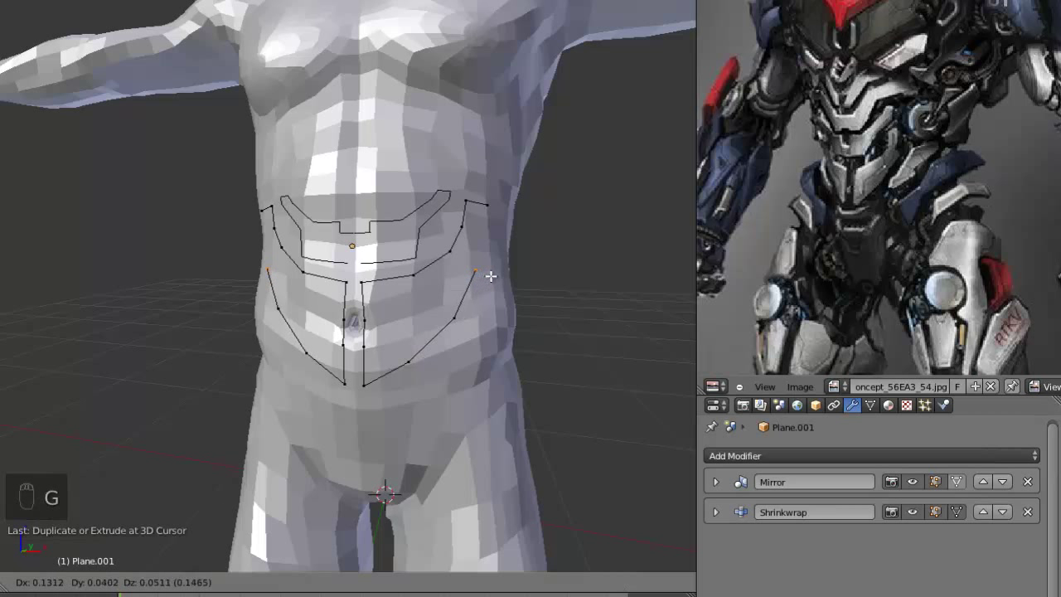
{"action": "left_click", "coordinate": [505, 249]}
{"action": "middle_click_drag", "start_coordinate": [519, 230], "coordinate": [507, 235]}
{"action": "right_click", "coordinate": [498, 231], "text": "ctrl"}
{"action": "key", "text": "g"}
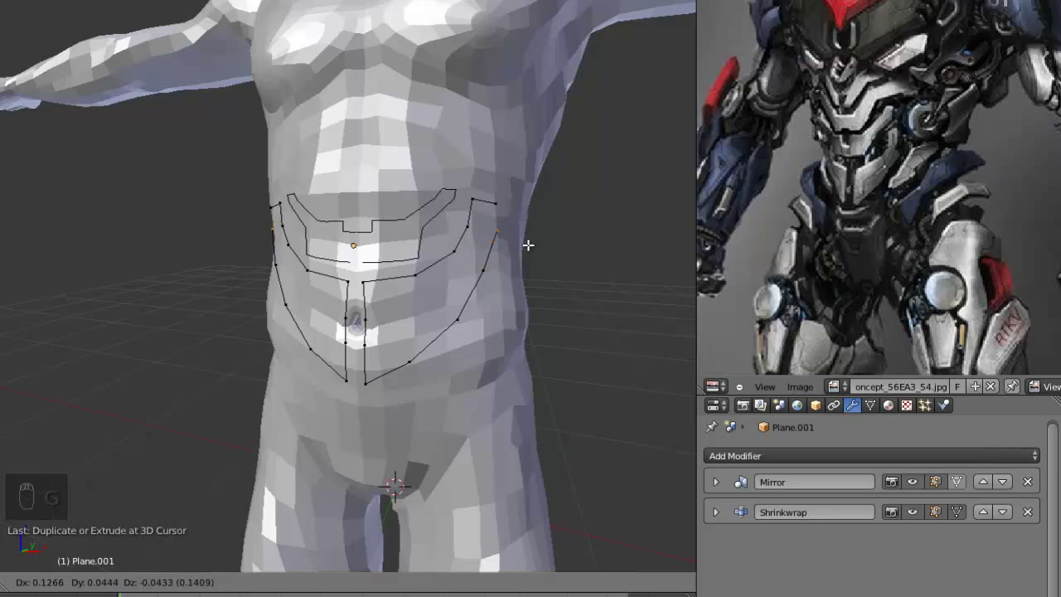
{"action": "left_click", "coordinate": [524, 242]}
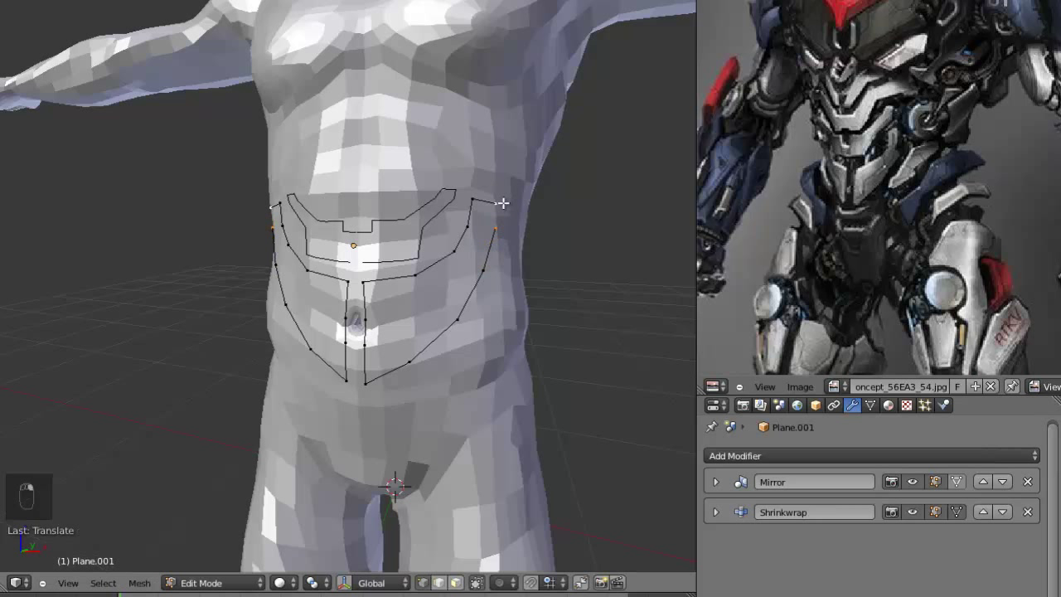
Step: Close the second outline by joining the lower edge's end to its upper tip, and leave edit mode
{"action": "key", "text": "f"}
{"action": "key", "text": "KP_1"}
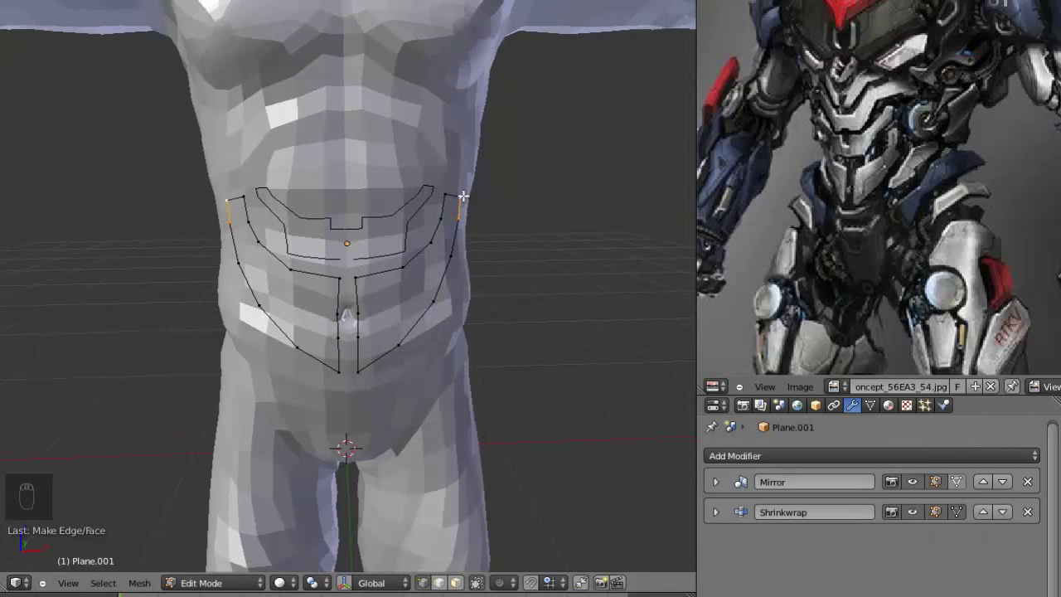
{"action": "key", "text": "g"}
{"action": "right_click", "coordinate": [459, 216]}
{"action": "key", "text": "g"}
{"action": "right_click", "coordinate": [524, 215]}
{"action": "middle_click_drag", "start_coordinate": [523, 215], "coordinate": [423, 248]}
{"action": "scroll", "coordinate": [412, 253], "scroll_direction": "up", "scroll_amount": 3}
{"action": "key", "text": "Tab"}
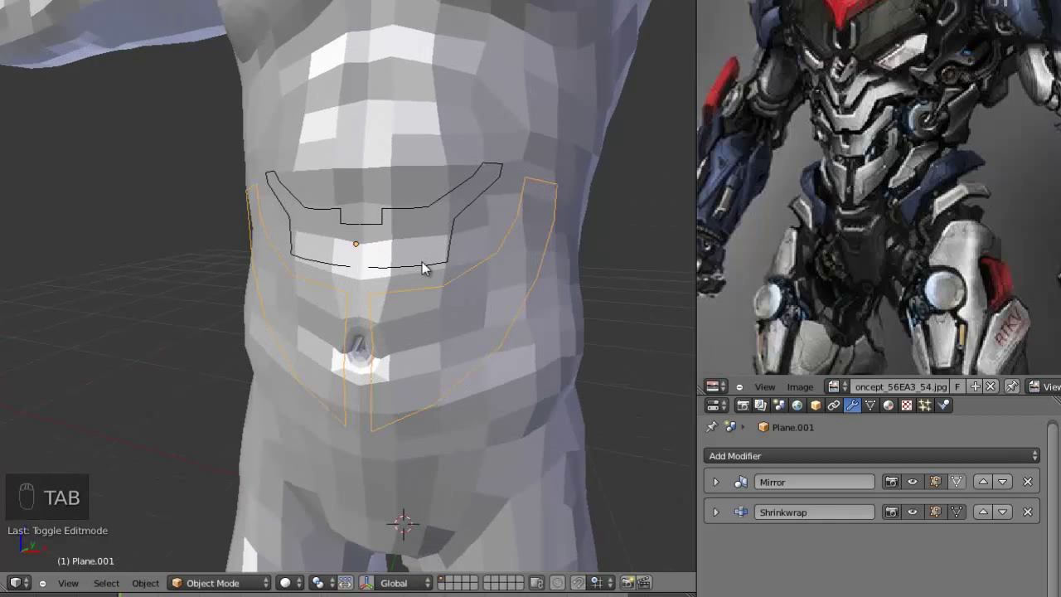
Step: Edit the first outline and raise its upper outer end edge onto the ribs
{"action": "right_click", "coordinate": [480, 236]}
{"action": "key", "text": "Tab"}
{"action": "right_click", "coordinate": [508, 146]}
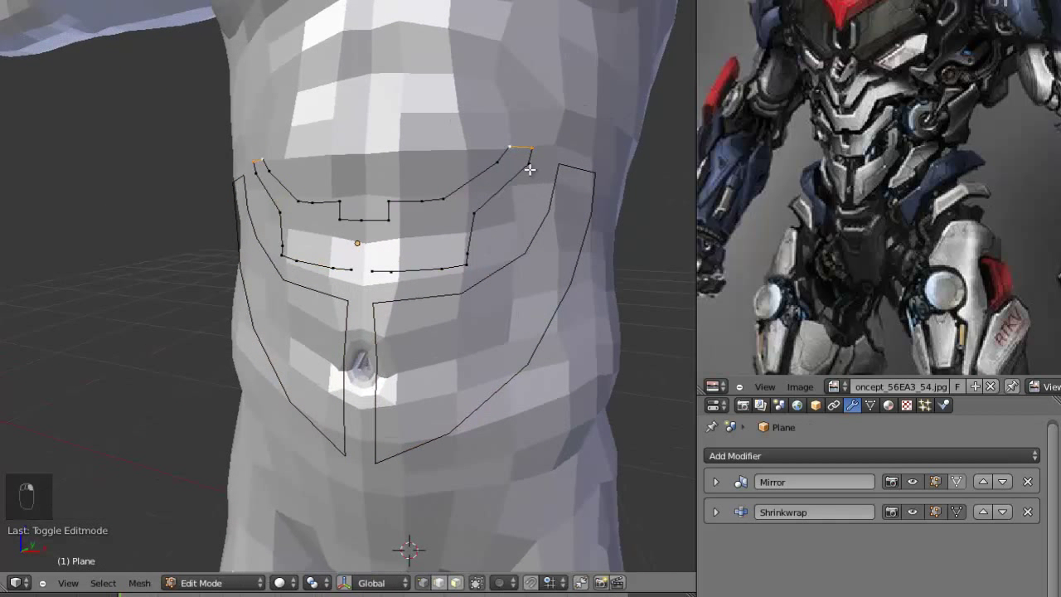
{"action": "key", "text": "g"}
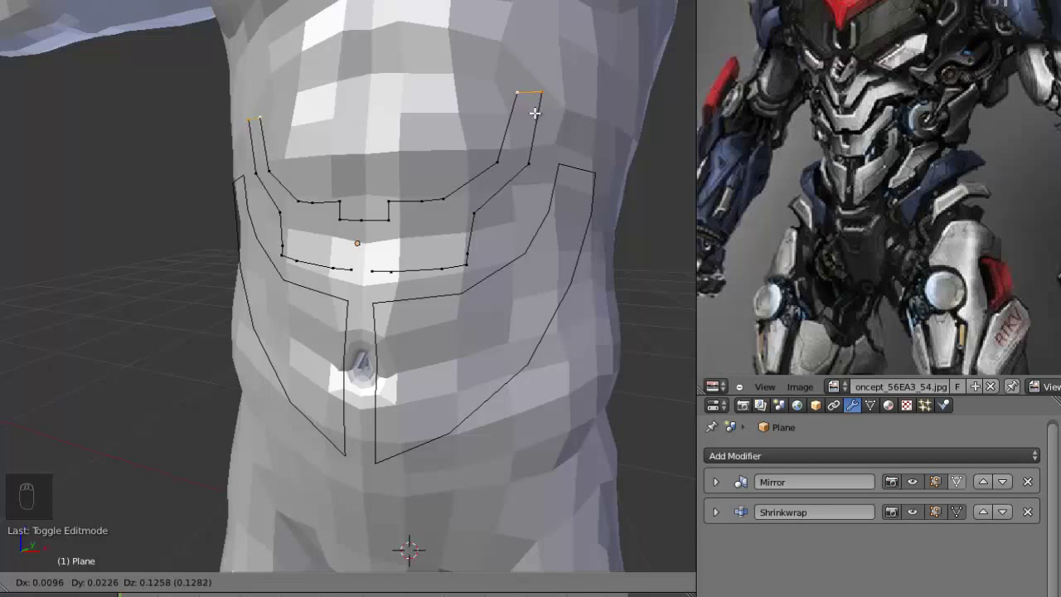
{"action": "left_click", "coordinate": [534, 104]}
{"action": "scroll", "coordinate": [442, 208], "scroll_direction": "down", "scroll_amount": 2}
{"action": "middle_click_drag", "start_coordinate": [442, 208], "coordinate": [404, 246]}
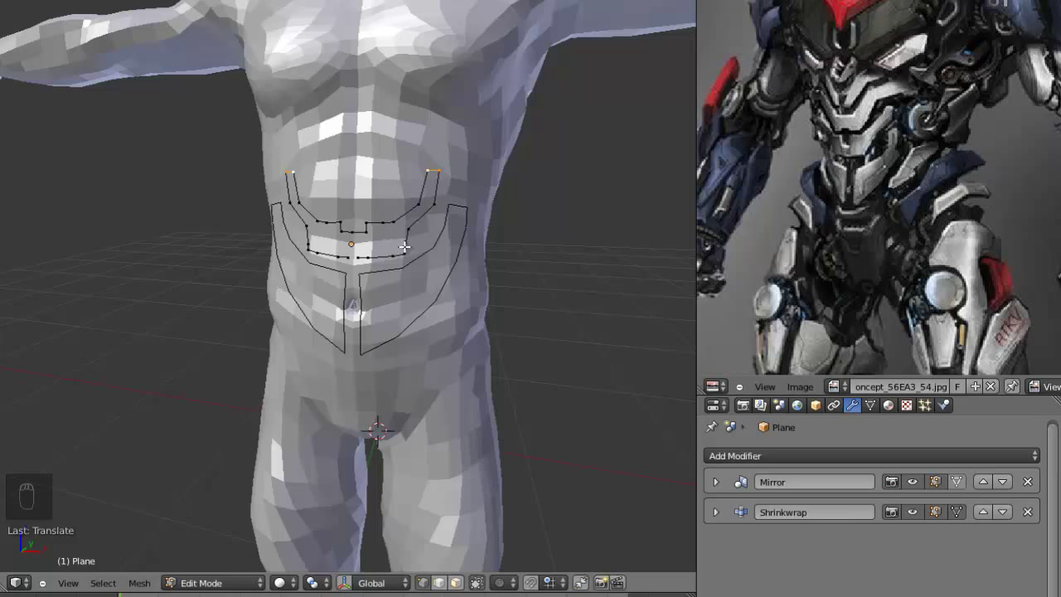
Step: Duplicate the first outline's upper edge segment beside the central notch in place and separate it into its own object
{"action": "scroll", "coordinate": [358, 242], "scroll_direction": "up", "scroll_amount": 2}
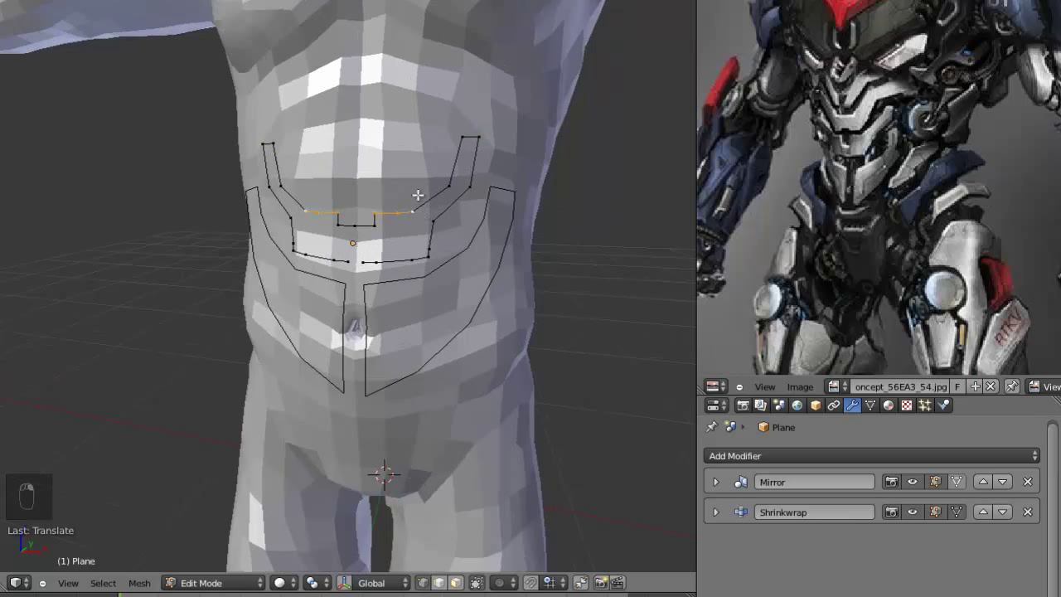
{"action": "key", "text": "shift+d"}
{"action": "right_click", "coordinate": [417, 189]}
{"action": "key", "text": "p"}
{"action": "left_click", "coordinate": [412, 185]}
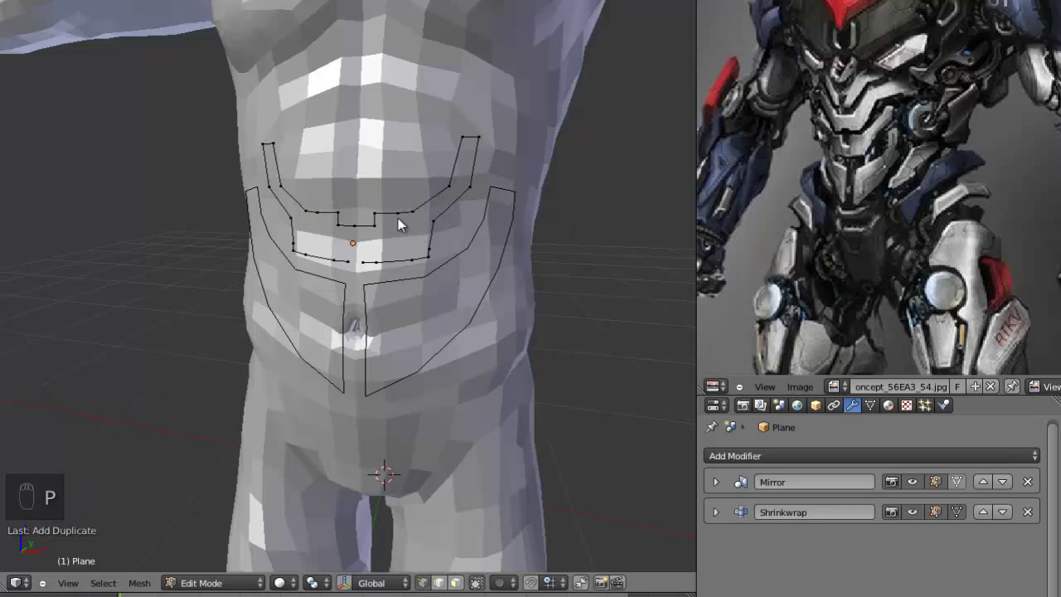
Step: Select the separated segment and move it to just above the first outline
{"action": "key", "text": "Tab"}
{"action": "right_click", "coordinate": [397, 218]}
{"action": "key", "text": "g"}
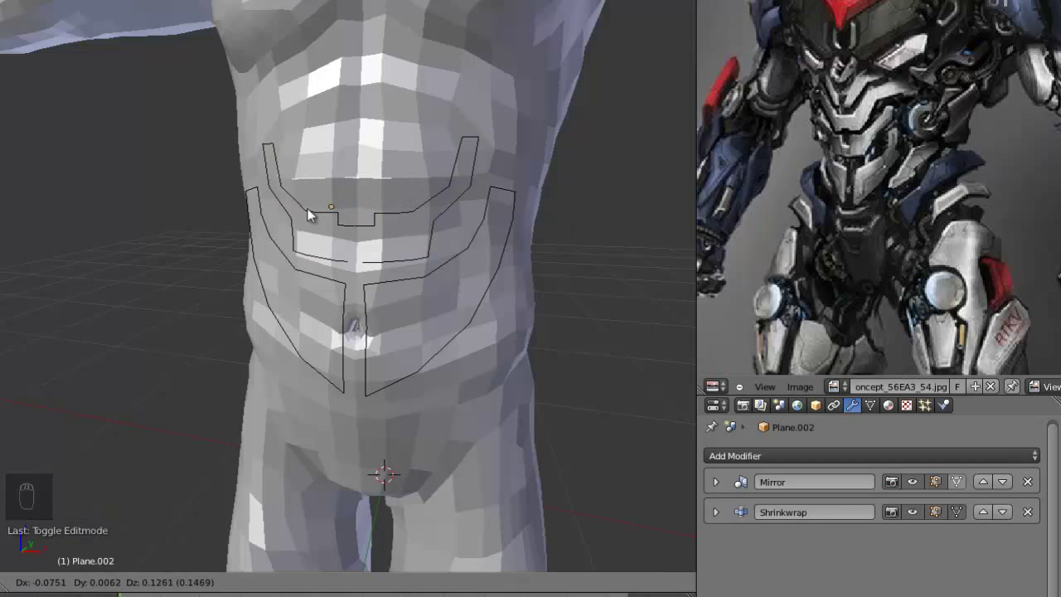
{"action": "left_click", "coordinate": [379, 229]}
{"action": "key", "text": "g"}
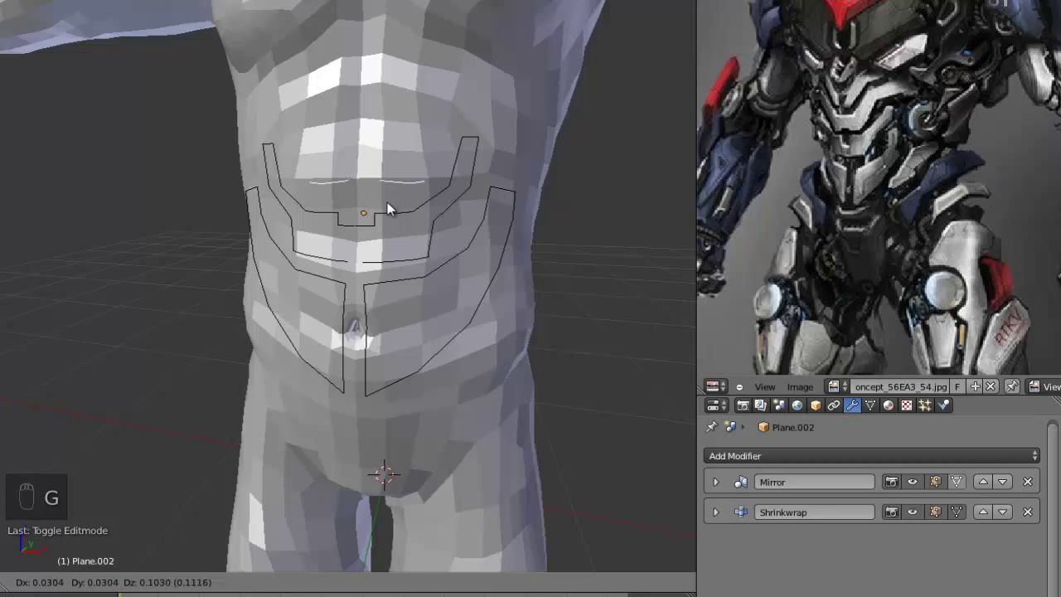
{"action": "left_click", "coordinate": [382, 214]}
{"action": "middle_click_drag", "start_coordinate": [383, 214], "coordinate": [429, 185]}
Step: Reposition the new segment's vertices so the line rises slightly toward its outer end
{"action": "key", "text": "Tab"}
{"action": "right_click", "coordinate": [407, 203]}
{"action": "key", "text": "g"}
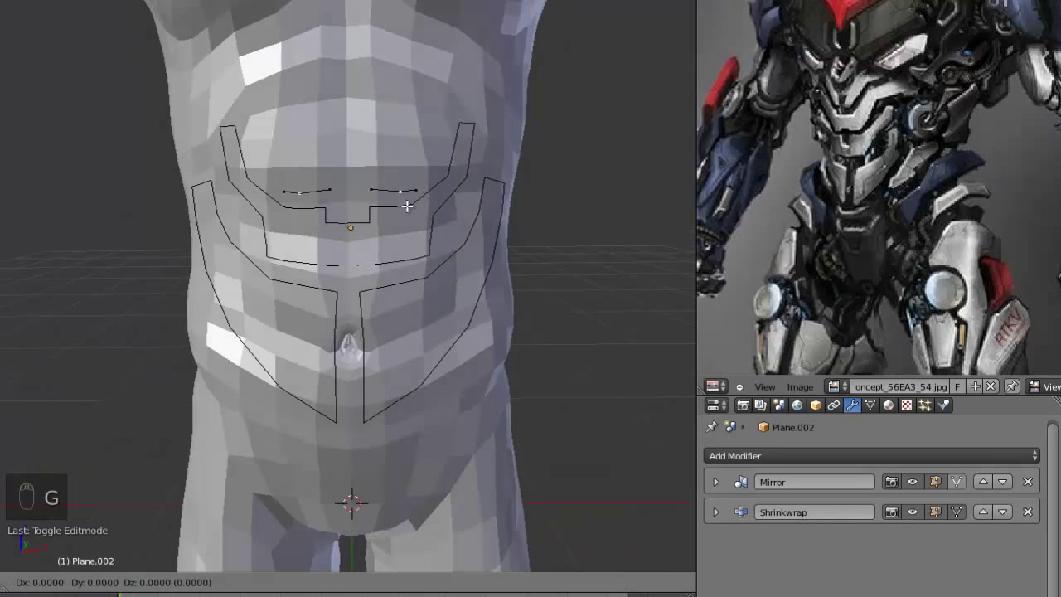
{"action": "left_click", "coordinate": [422, 191]}
{"action": "key", "text": "g"}
{"action": "left_click", "coordinate": [420, 184]}
{"action": "scroll", "coordinate": [480, 259], "scroll_direction": "down", "scroll_amount": 4}
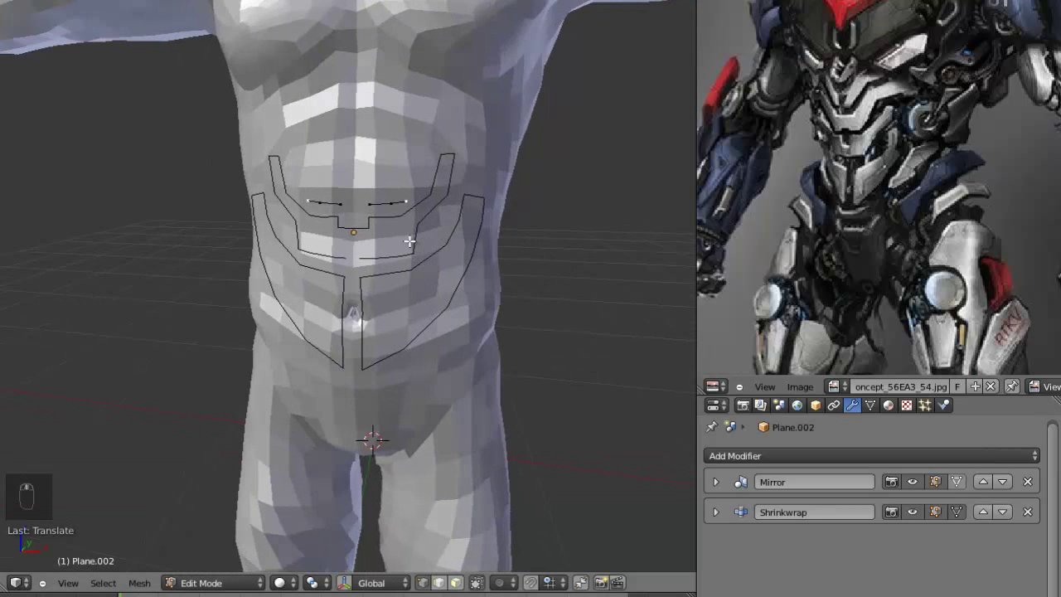
Step: Extrude the new line's outer end up over the abdomen and finish it with an outward-slanting tip
{"action": "middle_click_drag", "start_coordinate": [464, 253], "coordinate": [411, 235]}
{"action": "scroll", "coordinate": [410, 235], "scroll_direction": "up", "scroll_amount": 2}
{"action": "right_click", "coordinate": [421, 170], "text": "ctrl"}
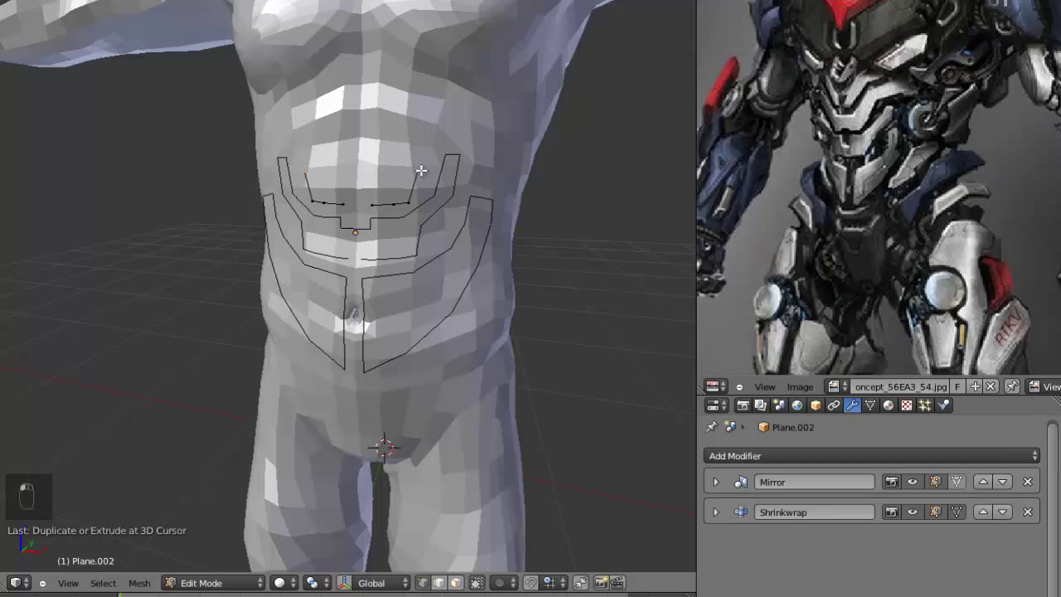
{"action": "scroll", "coordinate": [431, 172], "scroll_direction": "up", "scroll_amount": 1}
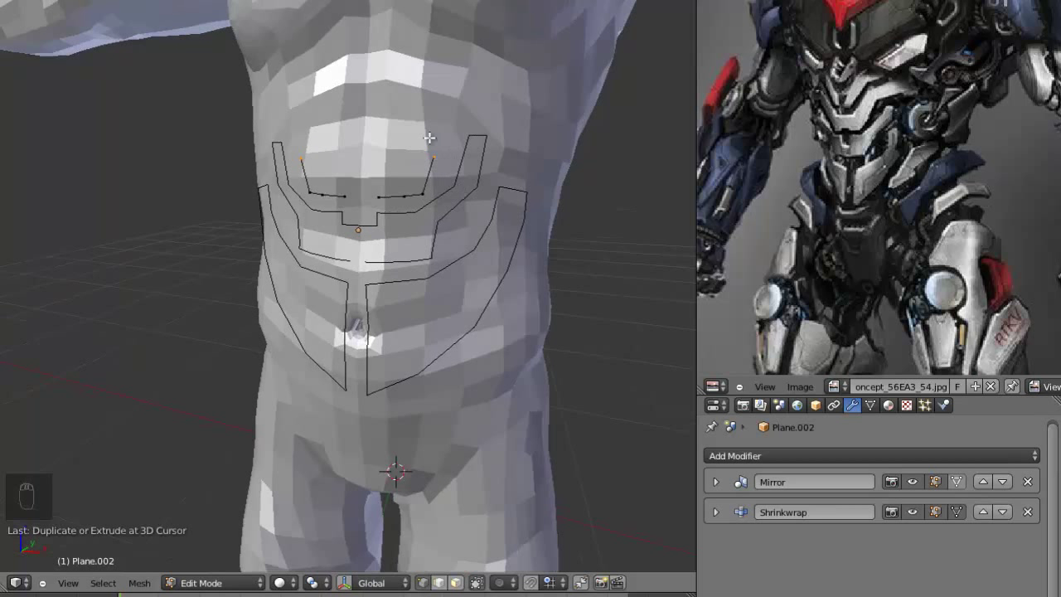
{"action": "key", "text": "g"}
{"action": "left_click", "coordinate": [446, 112]}
{"action": "middle_click_drag", "start_coordinate": [446, 112], "coordinate": [466, 124]}
{"action": "right_click", "coordinate": [484, 102], "text": "ctrl"}
{"action": "scroll", "coordinate": [503, 166], "scroll_direction": "down", "scroll_amount": 2}
{"action": "middle_click_drag", "start_coordinate": [502, 166], "coordinate": [406, 208]}
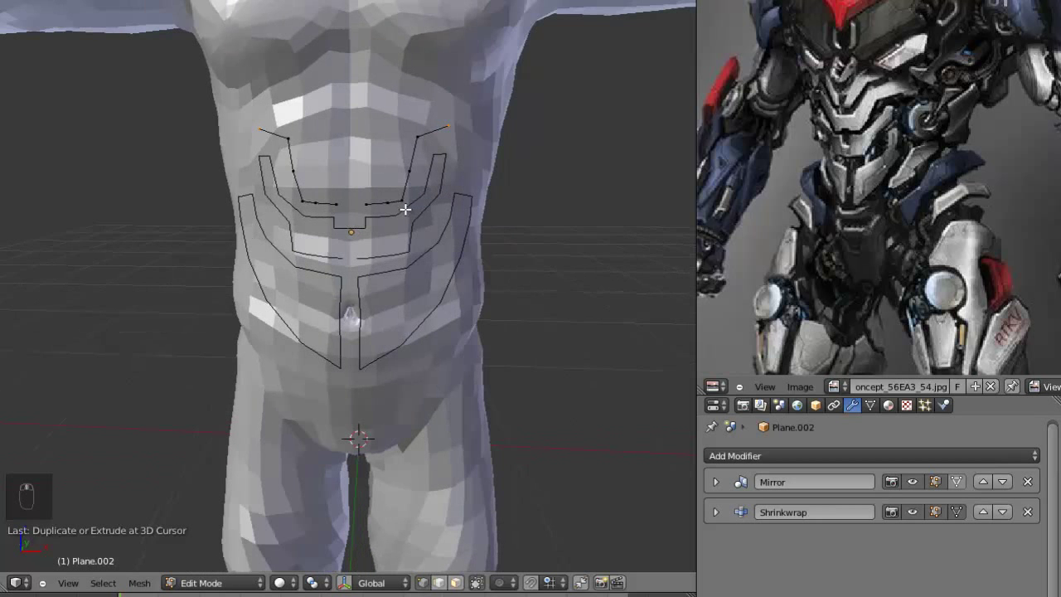
Step: Duplicate the whole new line and place the copy above the original
{"action": "scroll", "coordinate": [405, 208], "scroll_direction": "up", "scroll_amount": 3}
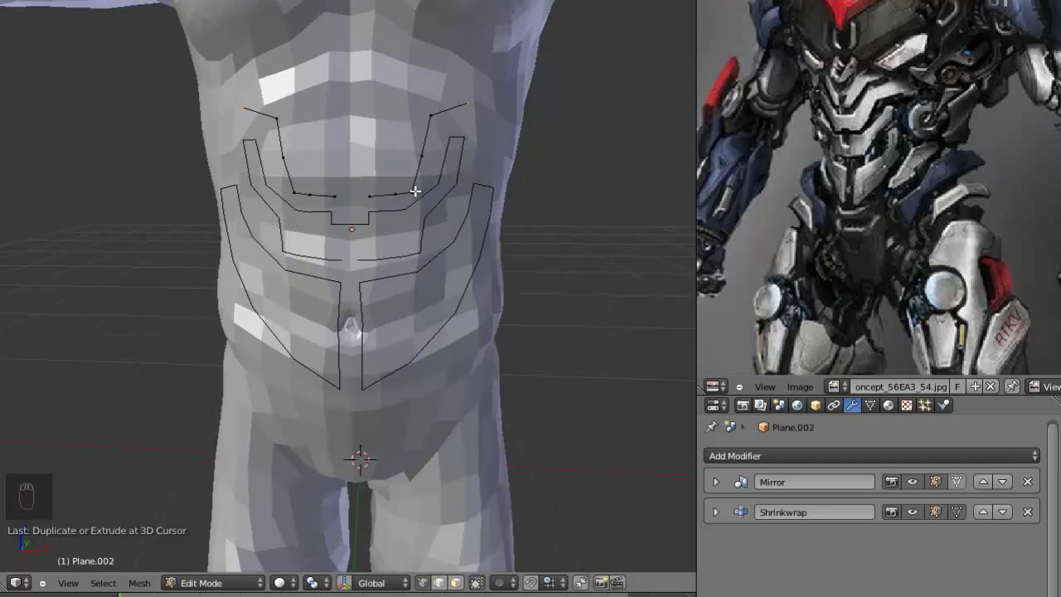
{"action": "key", "text": "a"}
{"action": "key", "text": "a"}
{"action": "key", "text": "shift+d"}
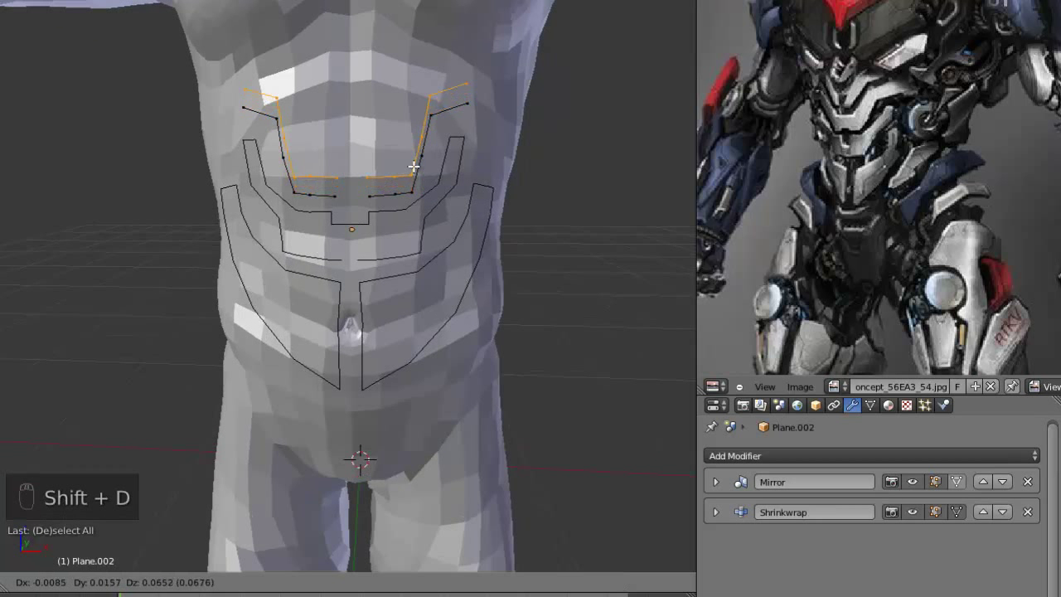
{"action": "left_click", "coordinate": [408, 155]}
Step: Select the copied line's lower corner and the vertex above it, and move them inward along the X axis
{"action": "right_click", "coordinate": [412, 159]}
{"action": "right_click", "coordinate": [418, 122], "text": "shift"}
{"action": "key", "text": "g"}
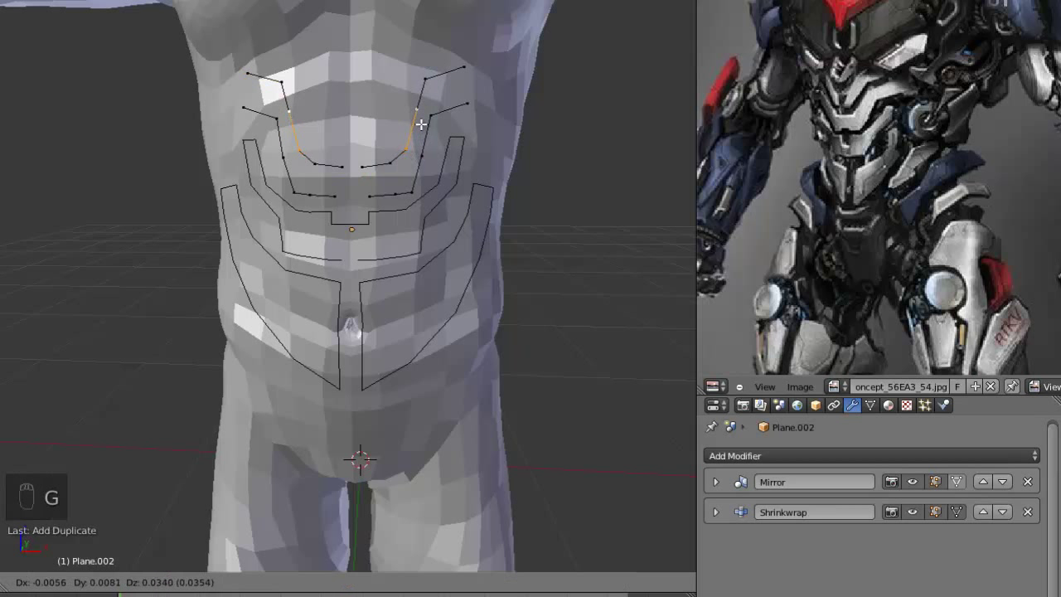
{"action": "key", "text": "x"}
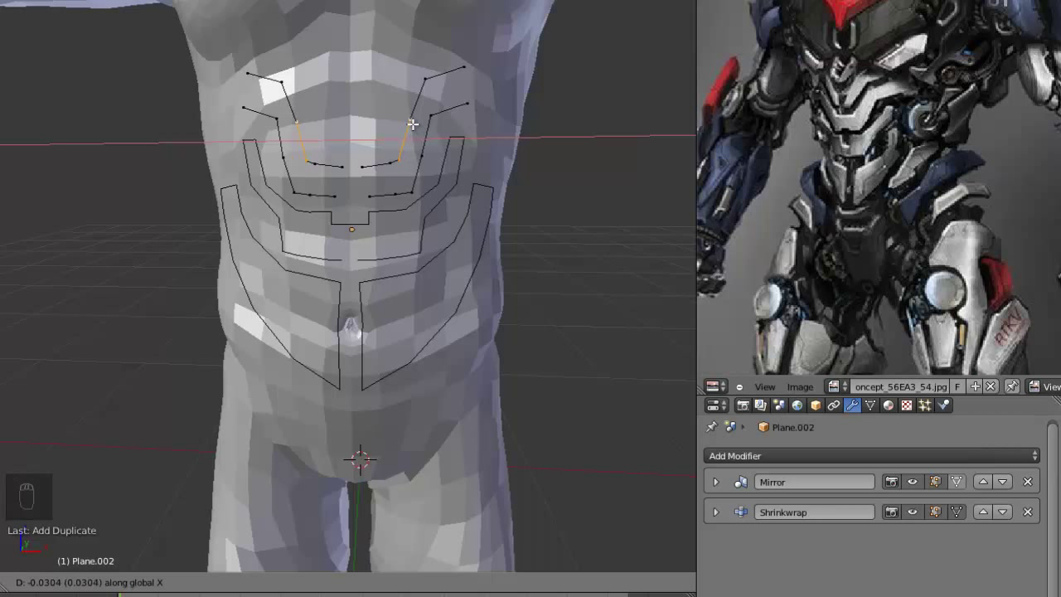
{"action": "left_click", "coordinate": [412, 146]}
Step: Move the copied line's upper corner and outer tip upward
{"action": "scroll", "coordinate": [388, 165], "scroll_direction": "up", "scroll_amount": 1}
{"action": "right_click", "coordinate": [442, 48]}
{"action": "key", "text": "g"}
{"action": "left_click", "coordinate": [434, 41]}
{"action": "mouse_move", "coordinate": [481, 36]}
{"action": "middle_mouse_down"}
{"action": "mouse_move", "coordinate": [500, 69]}
{"action": "mouse_move", "coordinate": [486, 88]}
{"action": "mouse_move", "coordinate": [481, 48]}
{"action": "middle_mouse_up"}
{"action": "key", "text": "g"}
{"action": "left_click", "coordinate": [469, 108]}
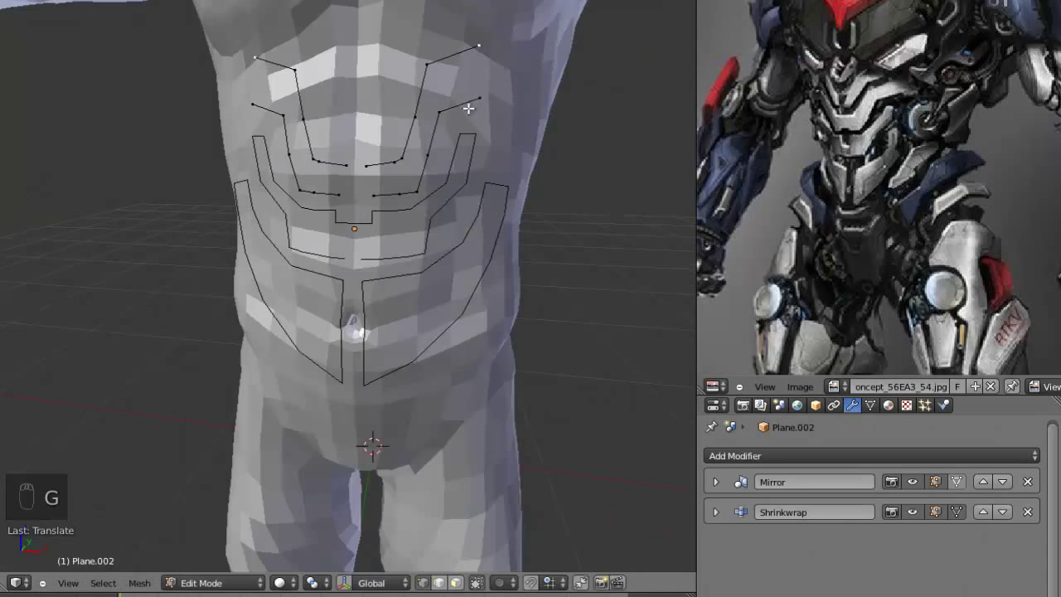
Step: Adjust the original line's inner end vertex and shift the copy's vertex beside its lower corner inward and slightly down
{"action": "middle_click_drag", "start_coordinate": [468, 108], "coordinate": [403, 213]}
{"action": "scroll", "coordinate": [390, 210], "scroll_direction": "up", "scroll_amount": 1}
{"action": "right_click", "coordinate": [380, 208]}
{"action": "scroll", "coordinate": [379, 208], "scroll_direction": "up", "scroll_amount": 1}
{"action": "key", "text": "g"}
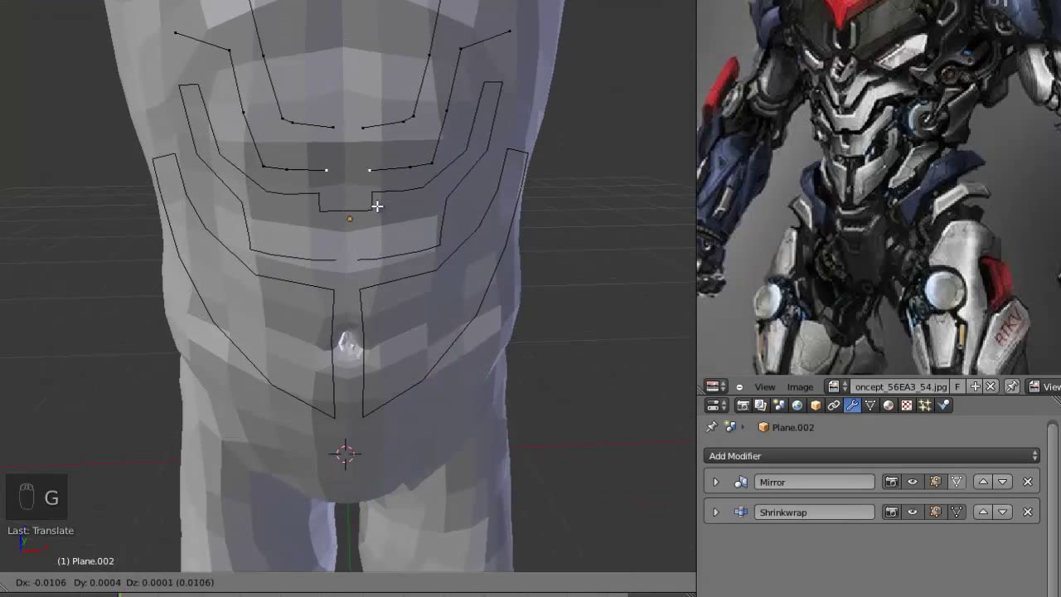
{"action": "left_click", "coordinate": [378, 206]}
{"action": "middle_click_drag", "start_coordinate": [396, 161], "coordinate": [413, 111]}
{"action": "right_click", "coordinate": [426, 77]}
{"action": "key", "text": "g"}
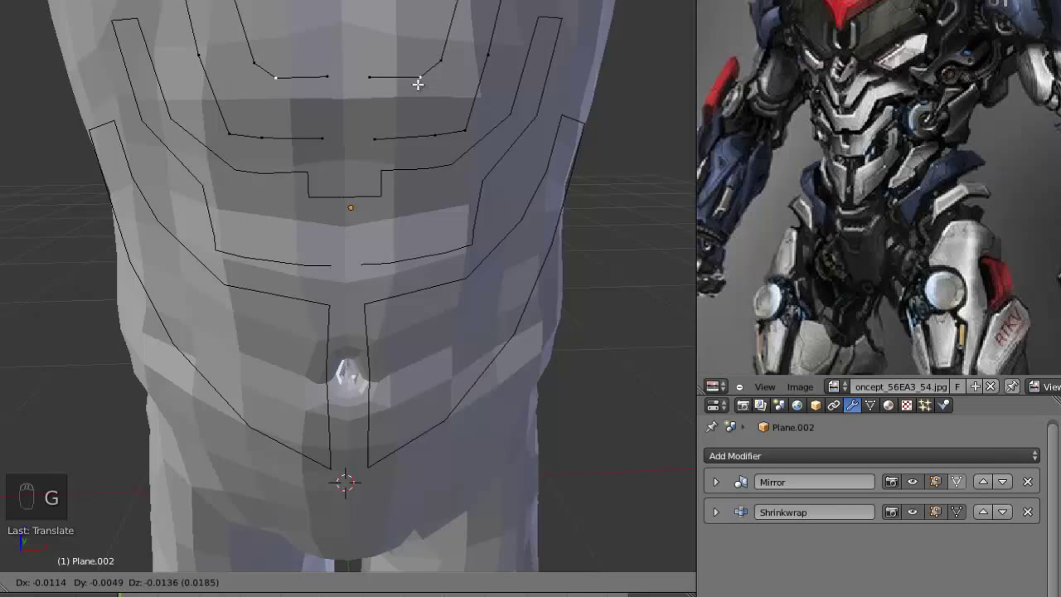
{"action": "left_click", "coordinate": [417, 81]}
Step: Save the project file
{"action": "scroll", "coordinate": [399, 180], "scroll_direction": "down", "scroll_amount": 2}
{"action": "key", "text": "F2"}
{"action": "key", "text": "Return"}
{"action": "middle_click_drag", "start_coordinate": [389, 196], "coordinate": [455, 141]}
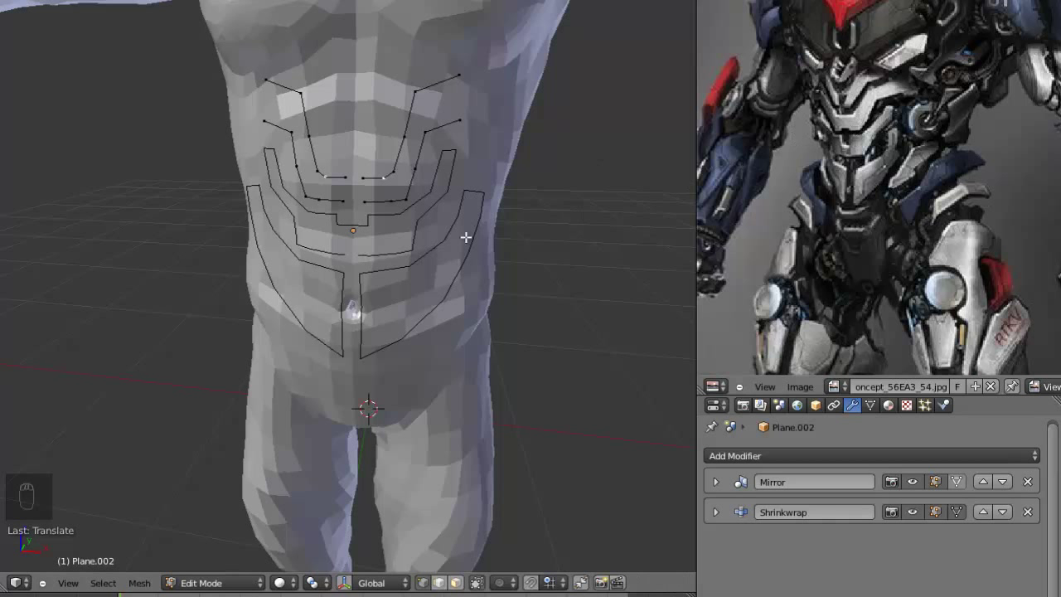
Step: Raise the copied line's lower corner and inner horizontal segment along the Z axis
{"action": "scroll", "coordinate": [467, 197], "scroll_direction": "down", "scroll_amount": 1}
{"action": "scroll", "coordinate": [798, 195], "scroll_direction": "up", "scroll_amount": 2}
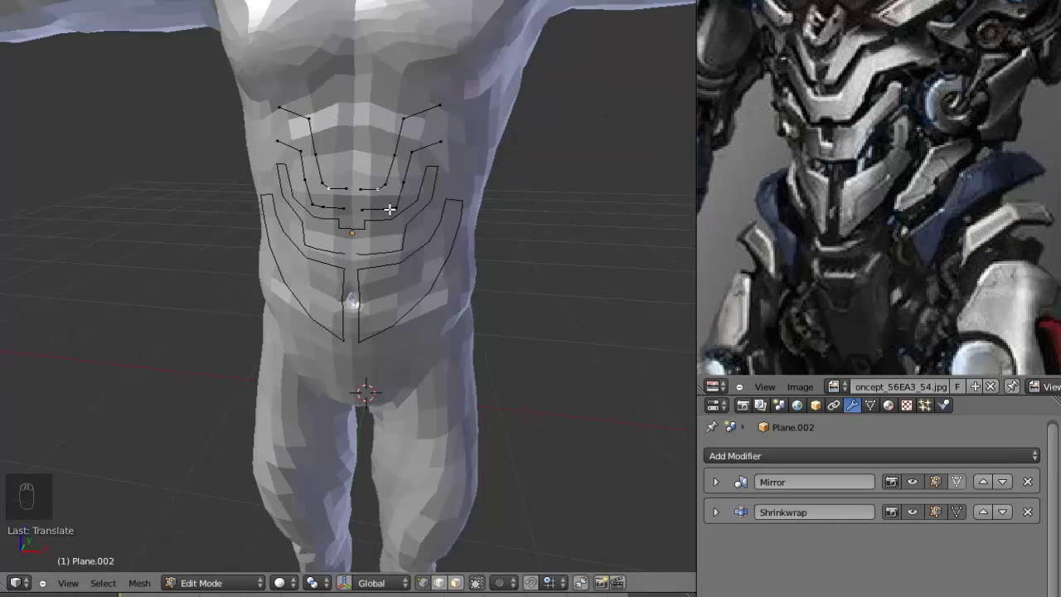
{"action": "scroll", "coordinate": [381, 226], "scroll_direction": "up", "scroll_amount": 2}
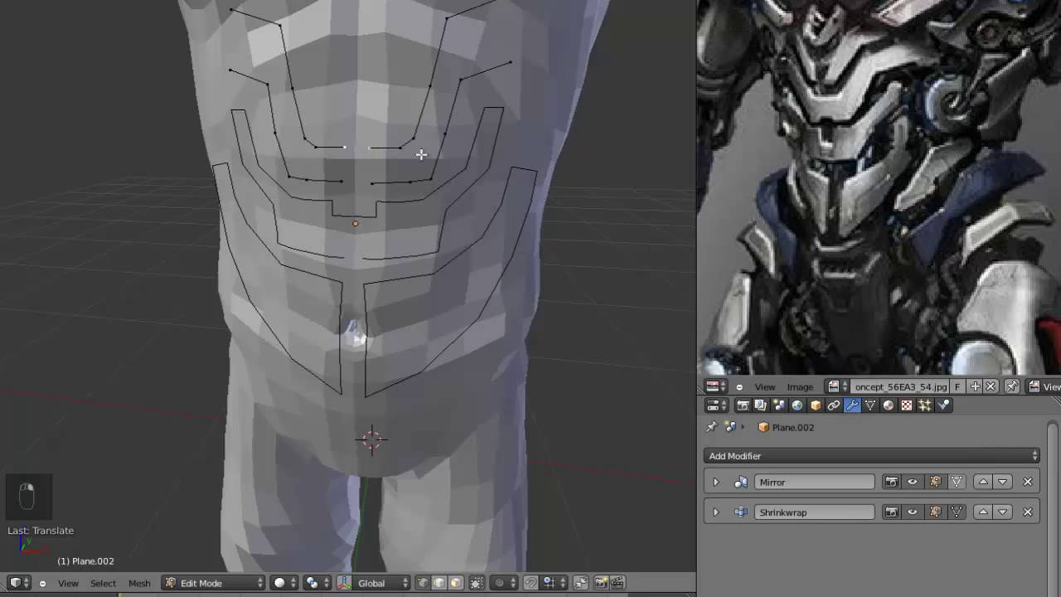
{"action": "key", "text": "g"}
{"action": "key", "text": "z"}
{"action": "left_click", "coordinate": [421, 127]}
{"action": "key", "text": "a"}
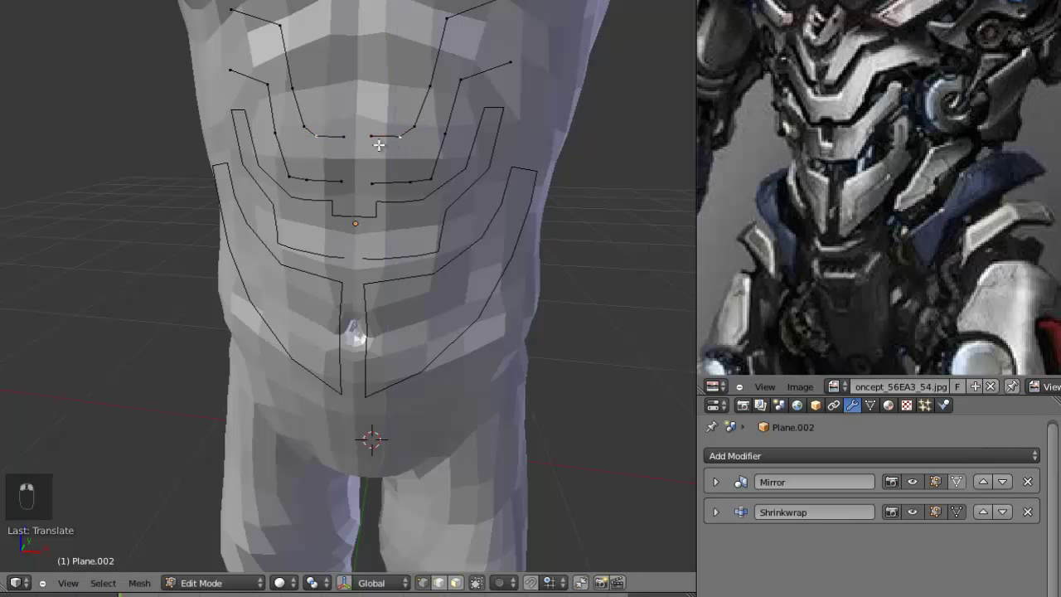
{"action": "key", "text": "g"}
{"action": "key", "text": "z"}
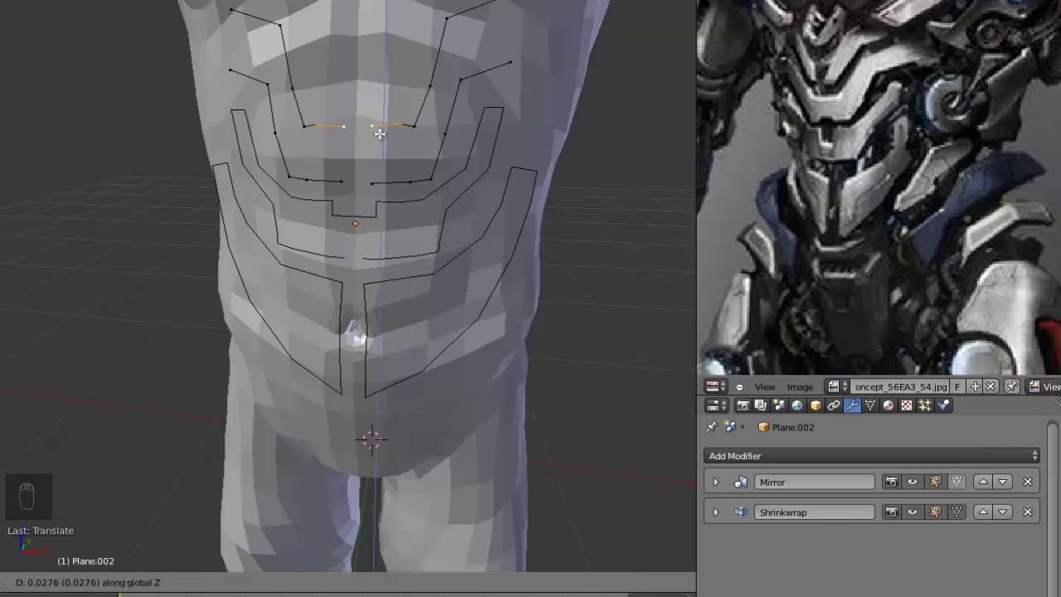
{"action": "left_click", "coordinate": [381, 137]}
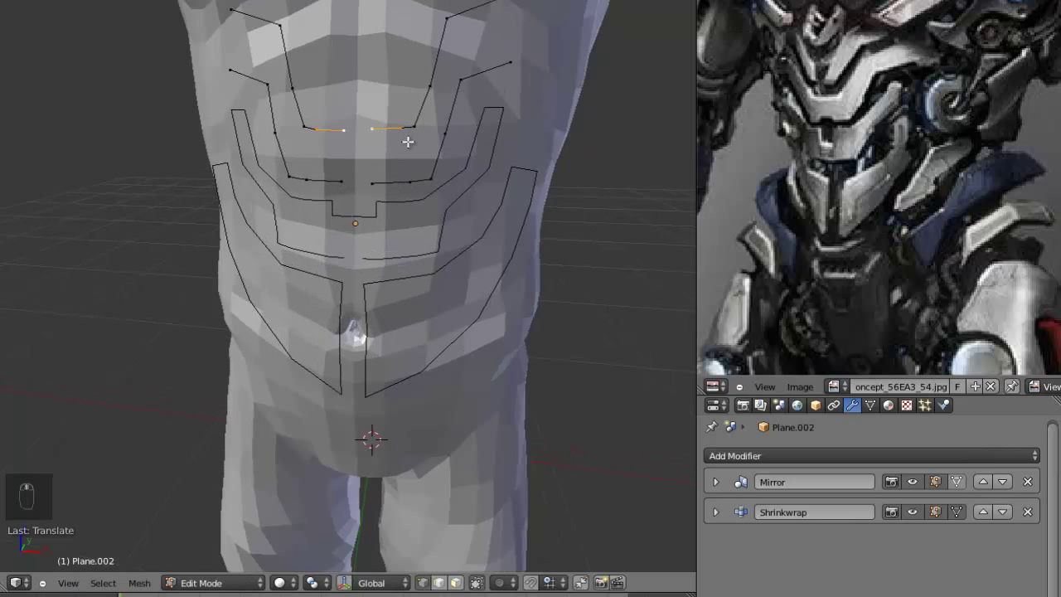
Step: Duplicate the copied line's inner horizontal segment in place and separate it into its own object
{"action": "key", "text": "shift+d"}
{"action": "right_click", "coordinate": [416, 106]}
{"action": "key", "text": "p"}
{"action": "left_click", "coordinate": [418, 105]}
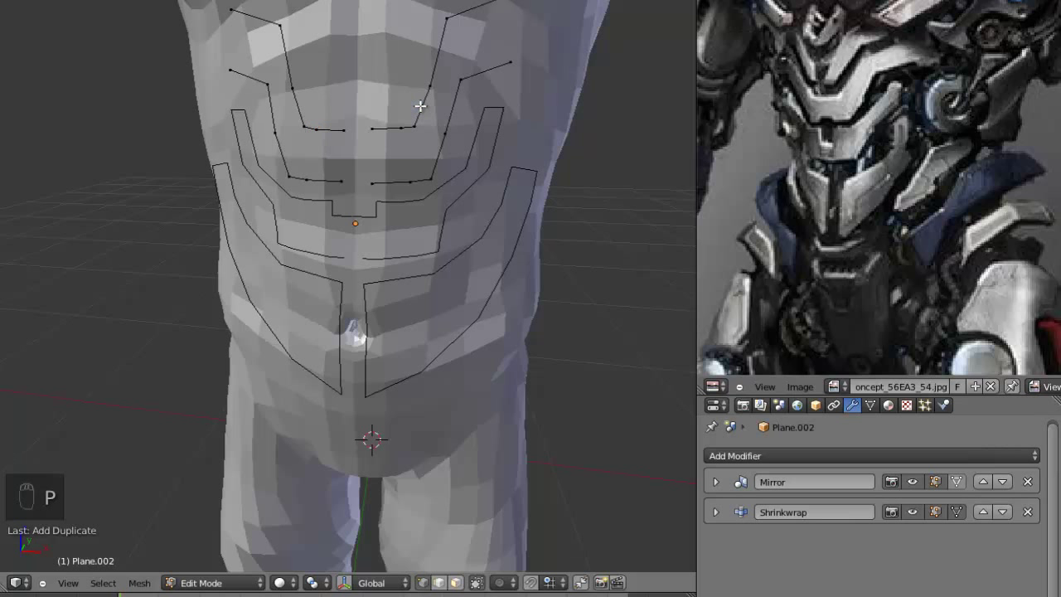
Step: Edit the newly separated segment and raise it about 0.08 along the Z axis
{"action": "key", "text": "Tab"}
{"action": "right_click", "coordinate": [399, 128]}
{"action": "key", "text": "Tab"}
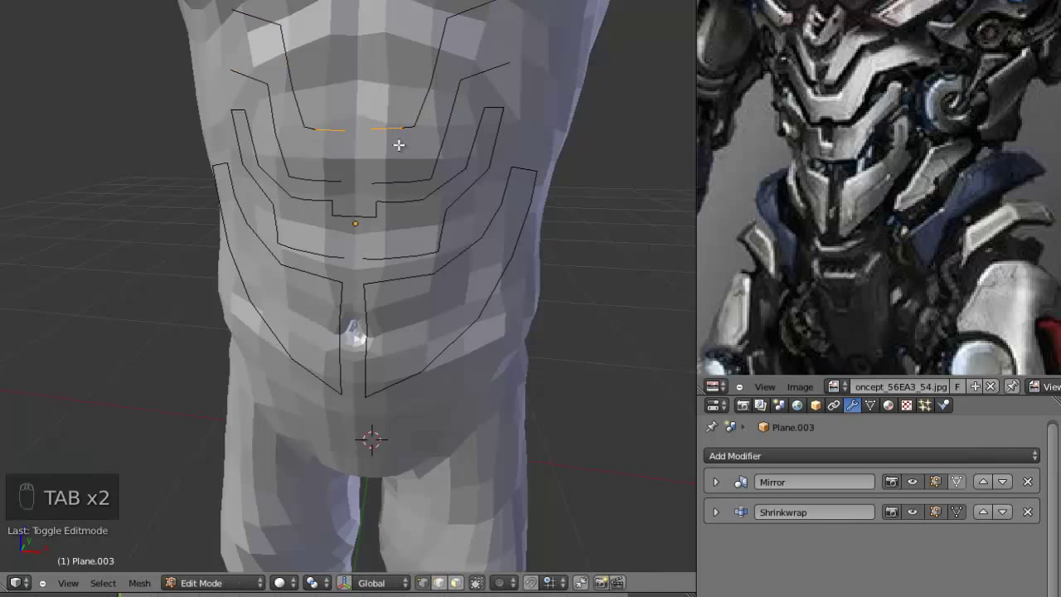
{"action": "key", "text": "g"}
{"action": "key", "text": "z"}
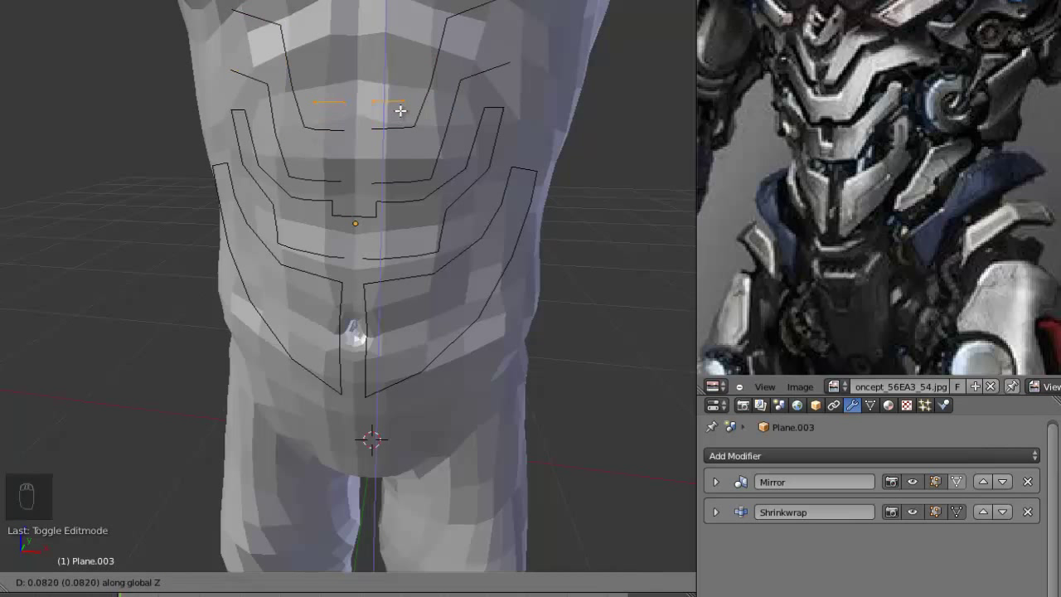
{"action": "left_click", "coordinate": [400, 110]}
{"action": "middle_click_drag", "start_coordinate": [403, 129], "coordinate": [452, 106]}
Step: Extend the raised horizontal segment into an outline by extruding vertices upward and then outward, parallel to the line below
{"action": "key", "text": "a"}
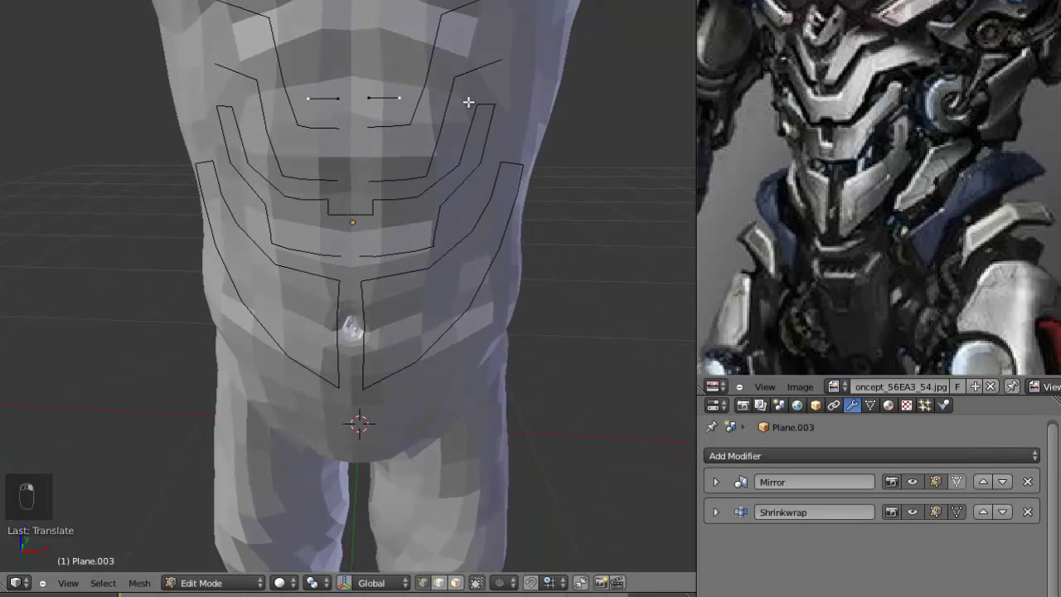
{"action": "right_click", "coordinate": [427, 17], "text": "ctrl"}
{"action": "middle_click_drag", "start_coordinate": [426, 41], "coordinate": [432, 101]}
{"action": "key", "text": "g"}
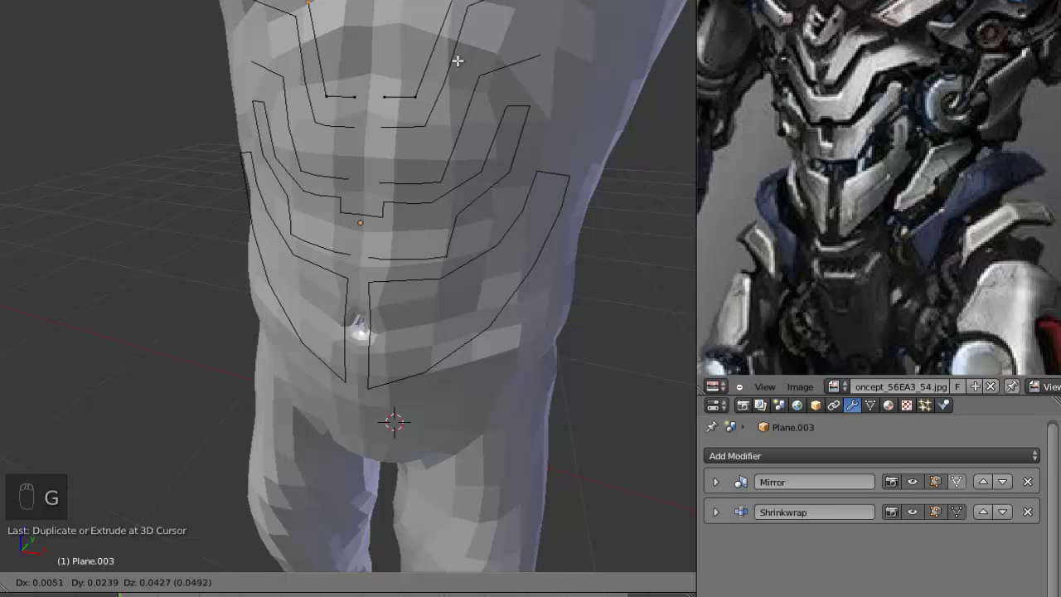
{"action": "left_click", "coordinate": [457, 61]}
{"action": "right_click", "coordinate": [426, 120], "text": "ctrl"}
{"action": "middle_click_drag", "start_coordinate": [426, 120], "coordinate": [442, 167]}
{"action": "scroll", "coordinate": [441, 167], "scroll_direction": "up", "scroll_amount": 3}
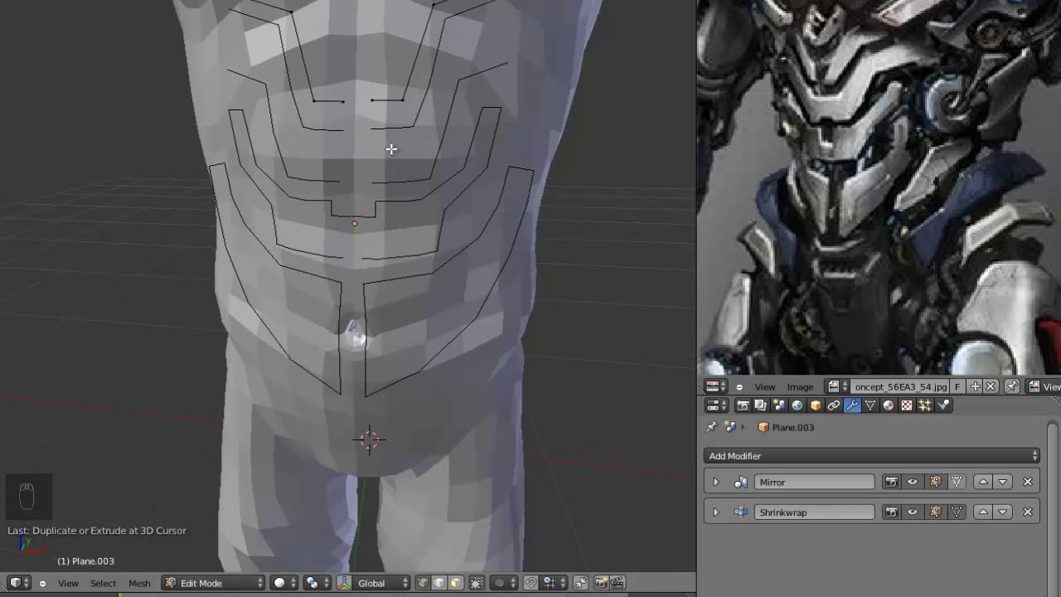
Step: Duplicate the new outline's inner horizontal segment and raise the copy about 0.06 along the Z axis
{"action": "key", "text": "shift+d"}
{"action": "key", "text": "g"}
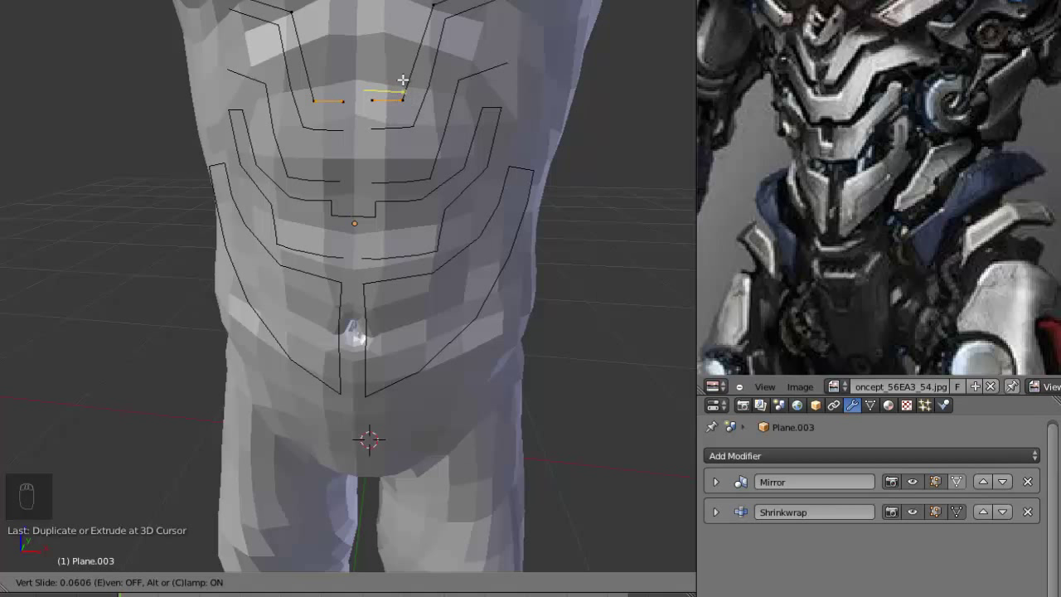
{"action": "key", "text": "g"}
{"action": "key", "text": "z"}
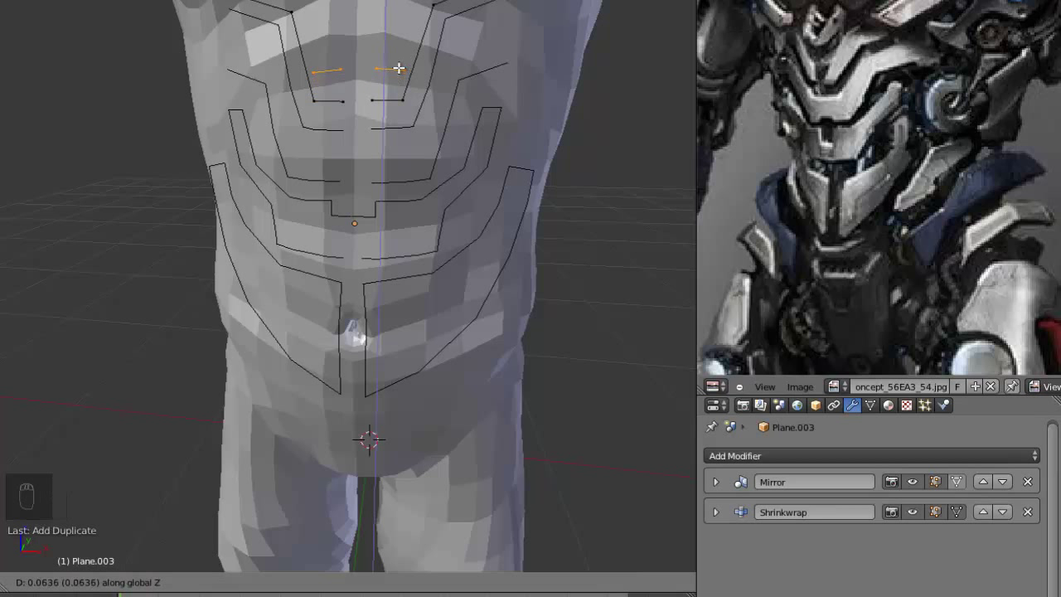
{"action": "left_click", "coordinate": [399, 69]}
Step: Shorten the duplicated segment by moving its outer vertex inward, and extrude it upward and outward into the plate's inner line
{"action": "key", "text": "g"}
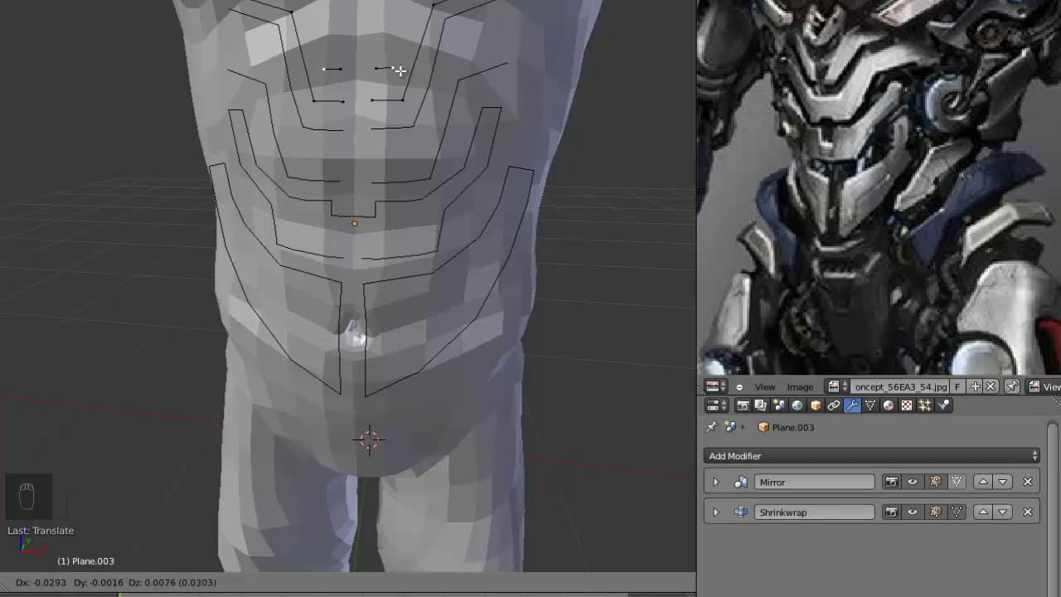
{"action": "left_click", "coordinate": [394, 72]}
{"action": "right_click", "coordinate": [403, 3], "text": "ctrl"}
{"action": "key", "text": "g"}
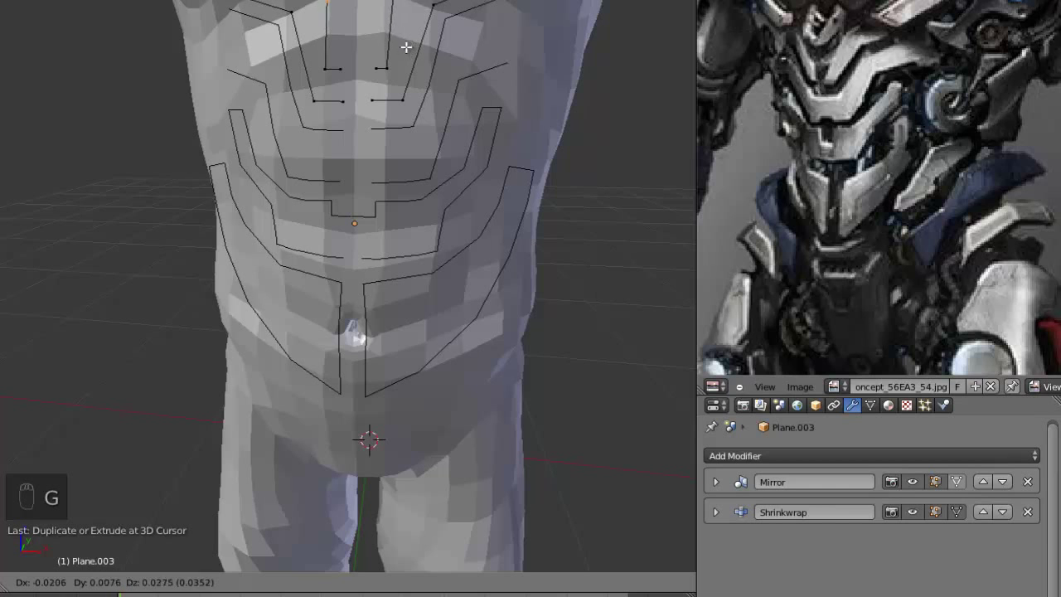
{"action": "left_click", "coordinate": [407, 43]}
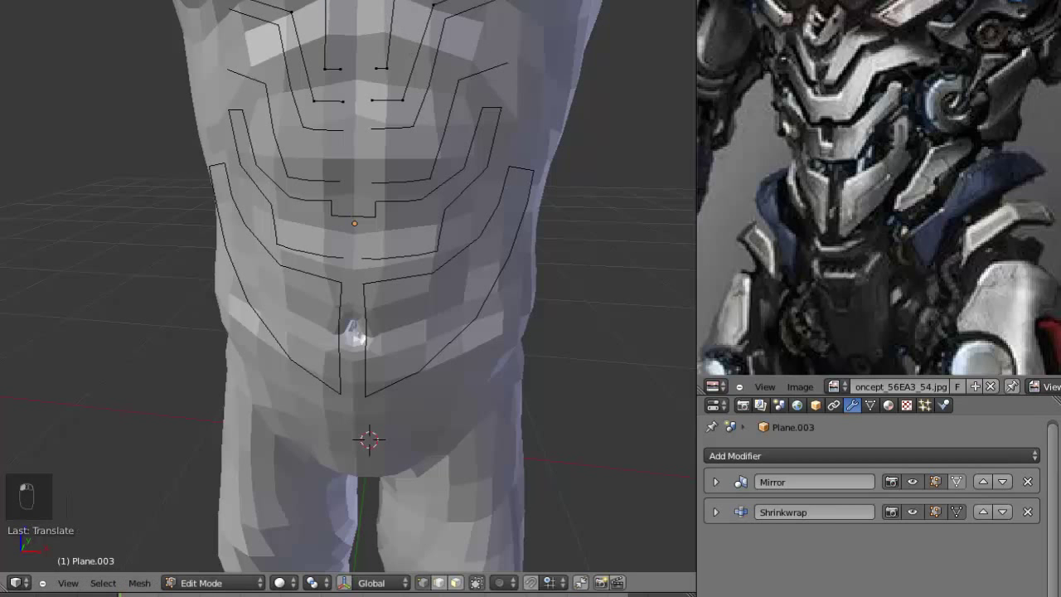
{"action": "scroll", "coordinate": [423, 109], "scroll_direction": "down", "scroll_amount": 3}
{"action": "middle_click_drag", "start_coordinate": [423, 108], "coordinate": [371, 291]}
{"action": "scroll", "coordinate": [368, 233], "scroll_direction": "up", "scroll_amount": 3}
{"action": "key", "text": "Tab"}
{"action": "scroll", "coordinate": [367, 260], "scroll_direction": "down", "scroll_amount": 4}
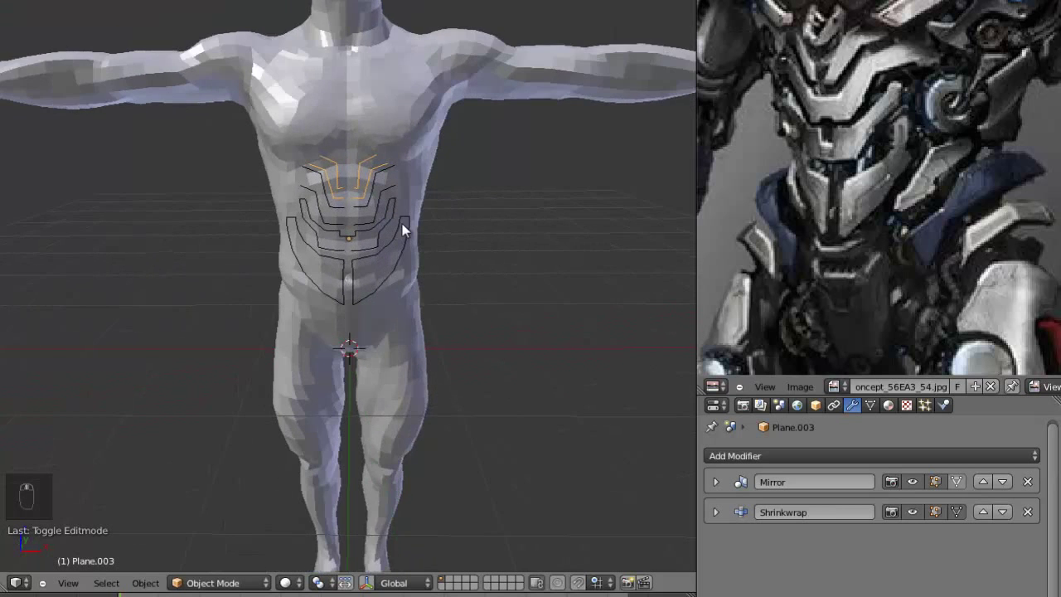
Step: Join the outer end vertices of the topmost plate's two lines with an edge
{"action": "scroll", "coordinate": [422, 100], "scroll_direction": "up", "scroll_amount": 5}
{"action": "key", "text": "Tab"}
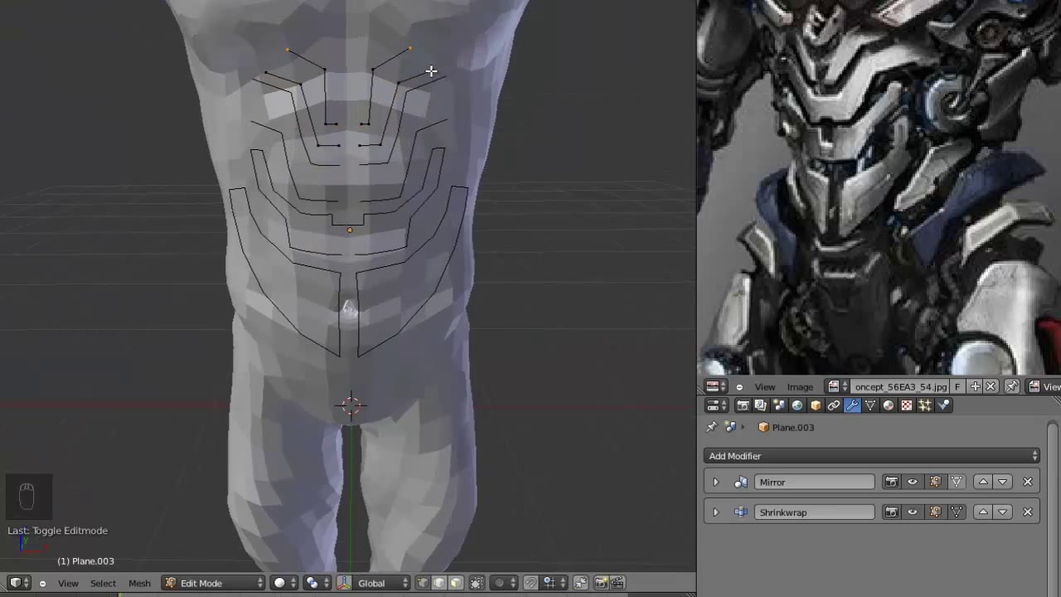
{"action": "key", "text": "f"}
{"action": "key", "text": "Tab"}
Step: Edit the next plate down and connect the outer ends of its upper and lower lines with an edge
{"action": "right_click", "coordinate": [405, 154]}
{"action": "right_click", "coordinate": [405, 154]}
{"action": "key", "text": "Tab"}
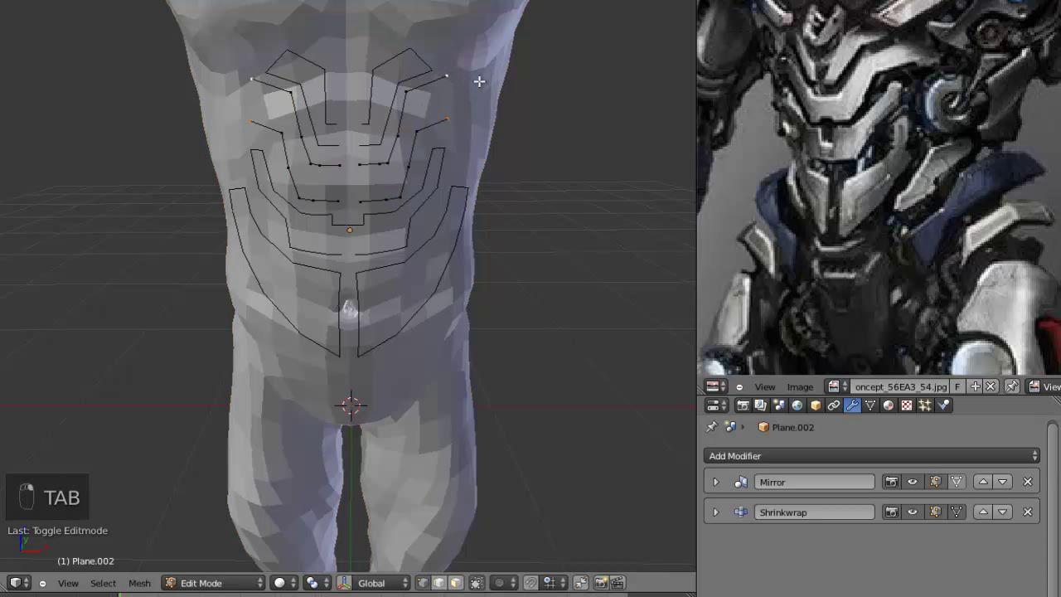
{"action": "key", "text": "f"}
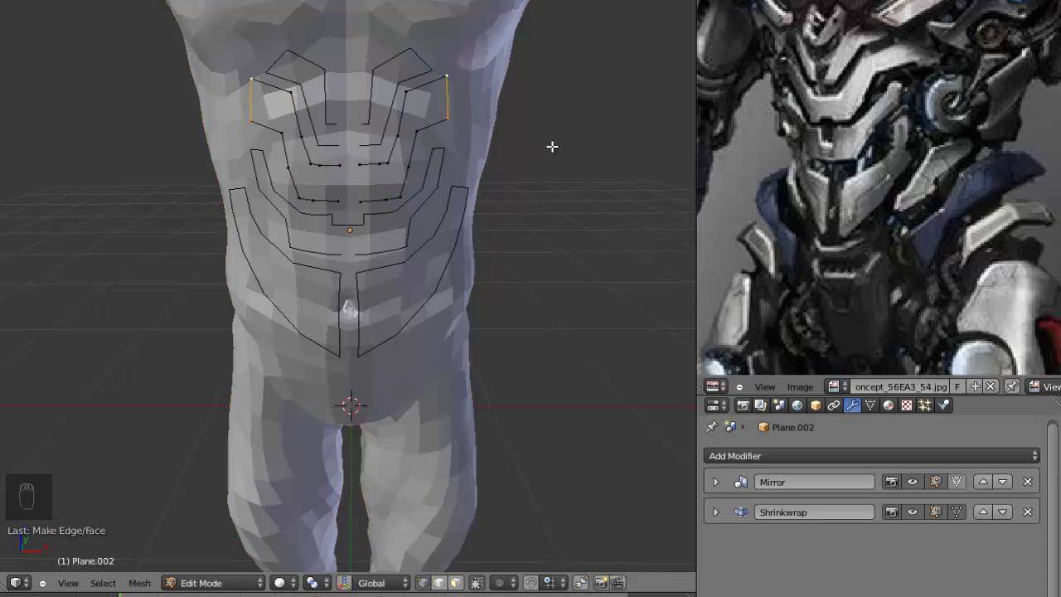
{"action": "scroll", "coordinate": [370, 236], "scroll_direction": "up", "scroll_amount": 1}
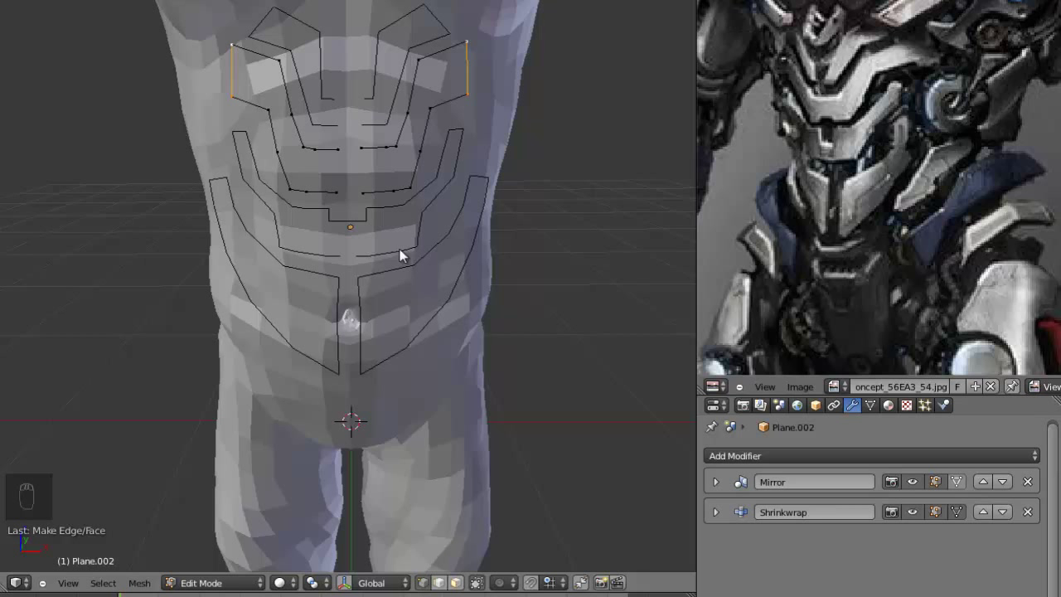
Step: Narrow the centre notch of the plate above the lowest one by moving its side about 0.026 inward along X and adjusting its upper corner
{"action": "key", "text": "Tab"}
{"action": "right_click", "coordinate": [401, 255]}
{"action": "key", "text": "Tab"}
{"action": "right_click", "coordinate": [376, 223]}
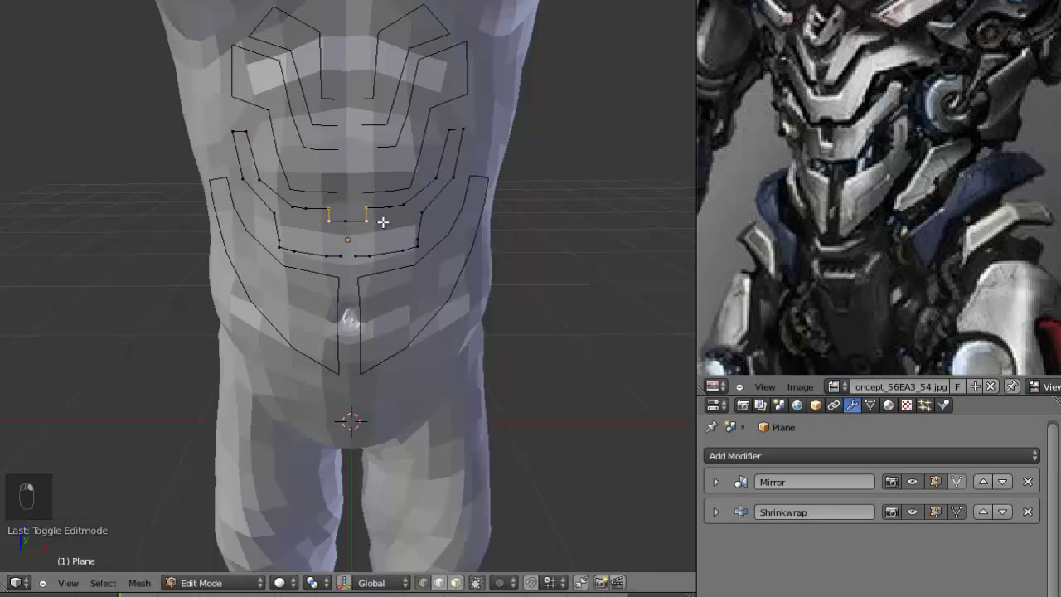
{"action": "key", "text": "g"}
{"action": "key", "text": "x"}
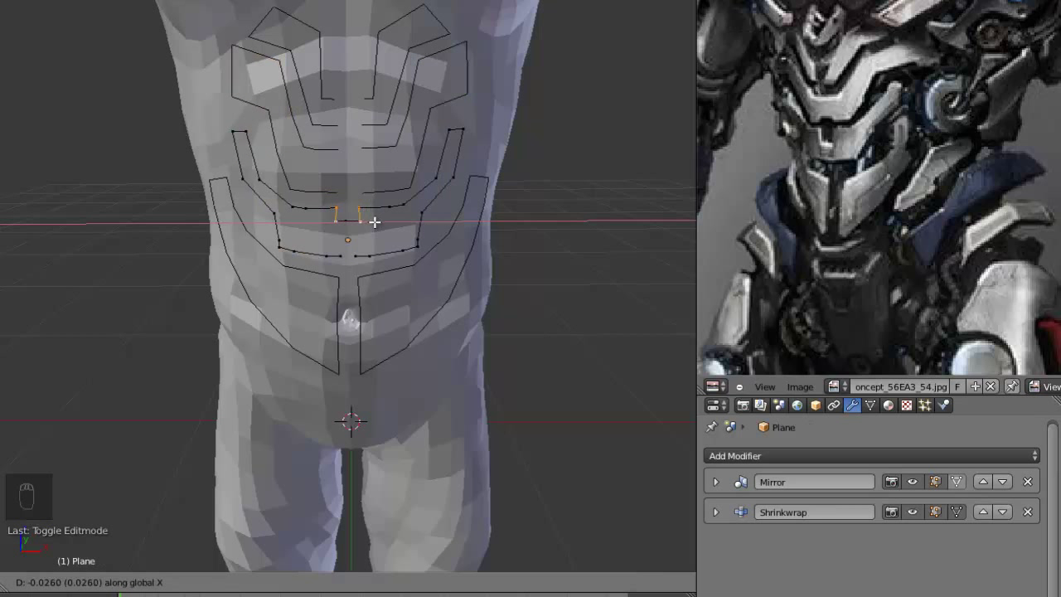
{"action": "left_click", "coordinate": [373, 222]}
{"action": "scroll", "coordinate": [372, 216], "scroll_direction": "up", "scroll_amount": 2}
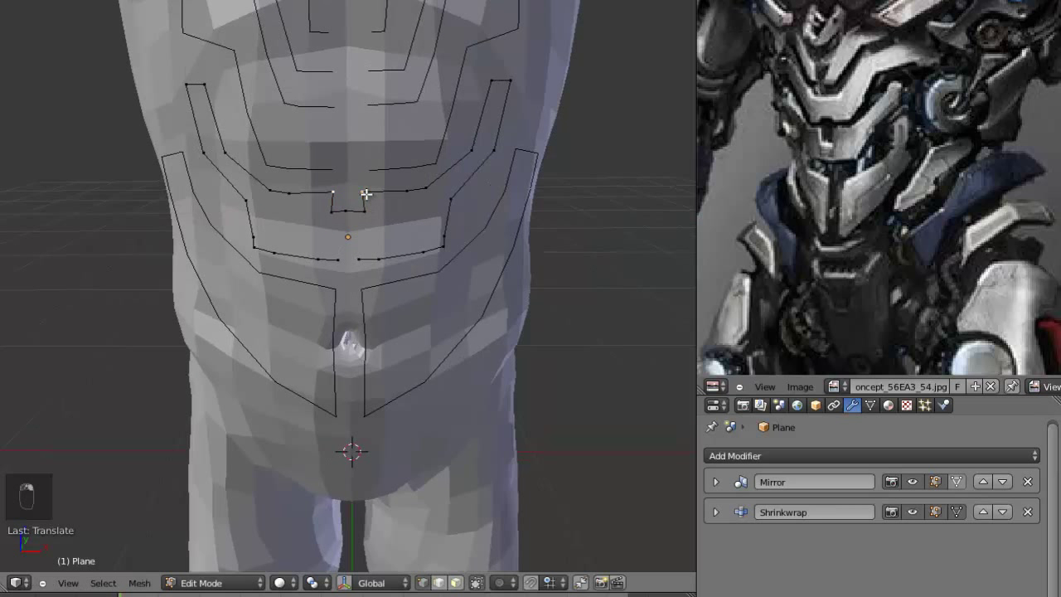
{"action": "key", "text": "g"}
{"action": "key", "text": "x"}
{"action": "left_click", "coordinate": [366, 194]}
{"action": "scroll", "coordinate": [422, 281], "scroll_direction": "down", "scroll_amount": 1}
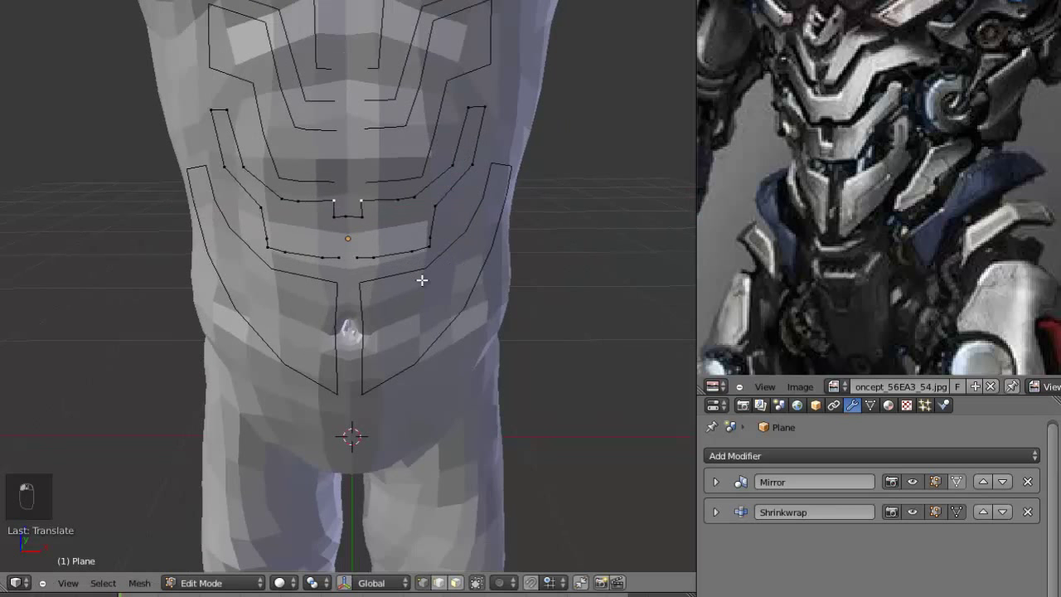
Step: Extrude the inner end of the lower line on the plate above the notch about 0.03 up along the Z axis
{"action": "key", "text": "Tab"}
{"action": "right_click", "coordinate": [377, 184]}
{"action": "key", "text": "Tab"}
{"action": "scroll", "coordinate": [374, 170], "scroll_direction": "up", "scroll_amount": 1}
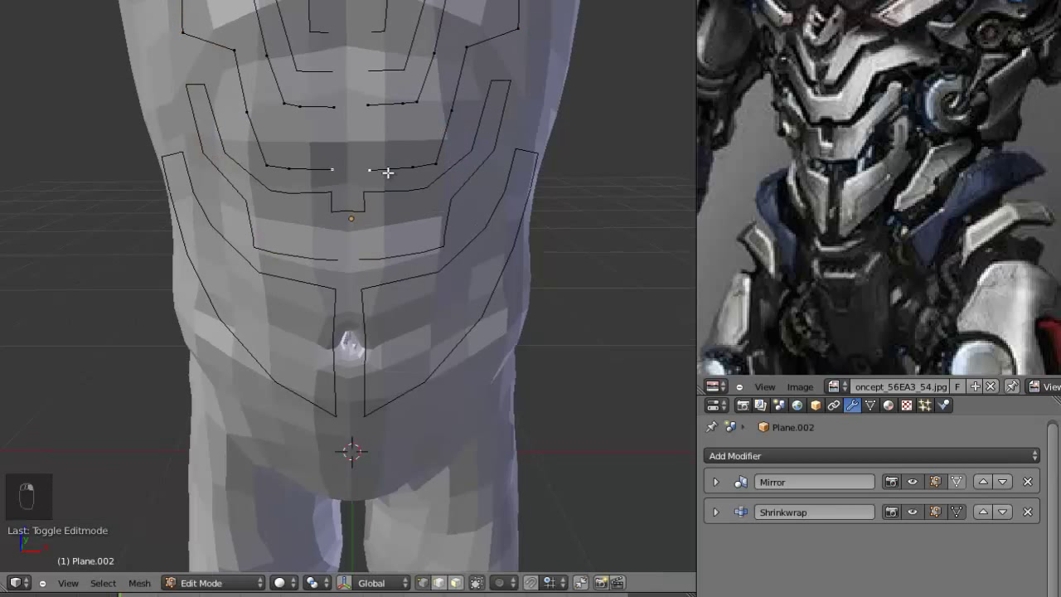
{"action": "key", "text": "e"}
{"action": "middle_click", "coordinate": [387, 159]}
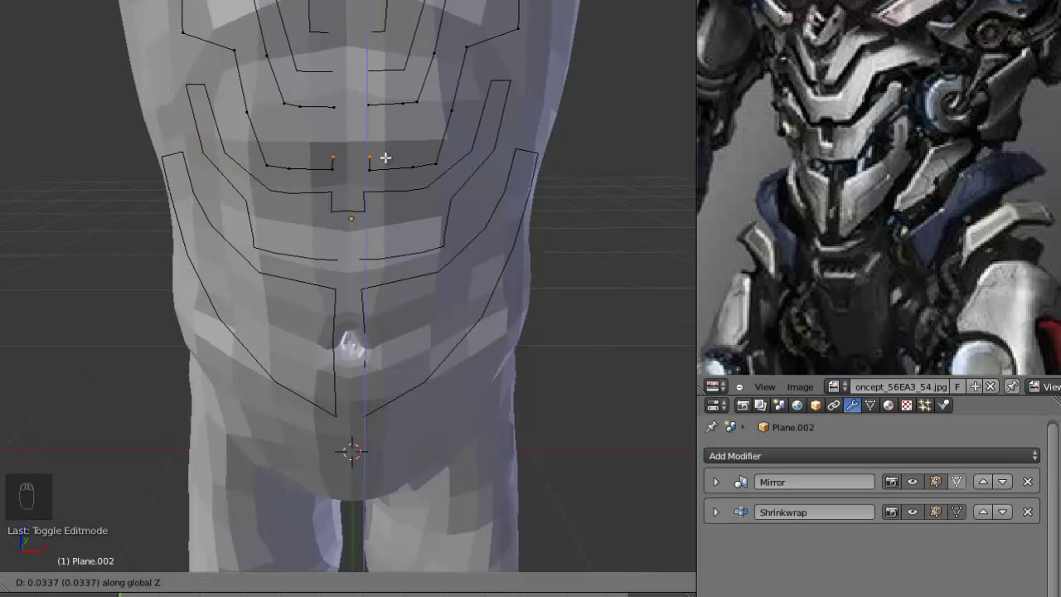
{"action": "left_click", "coordinate": [386, 160]}
Step: Shift the extruded vertex slightly toward the body's centre and lower it to form a short slanted end
{"action": "key", "text": "g"}
{"action": "middle_click", "coordinate": [374, 159]}
{"action": "left_click", "coordinate": [379, 161]}
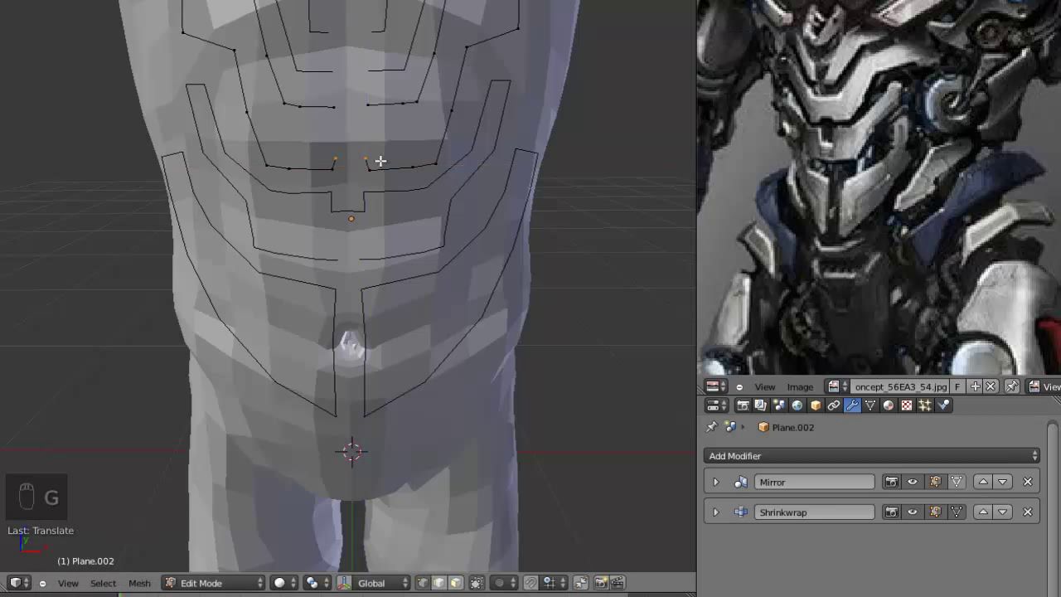
{"action": "key", "text": "g"}
{"action": "middle_click", "coordinate": [378, 165]}
{"action": "left_click", "coordinate": [380, 165]}
{"action": "key", "text": "Tab"}
{"action": "scroll", "coordinate": [447, 174], "scroll_direction": "down", "scroll_amount": 3}
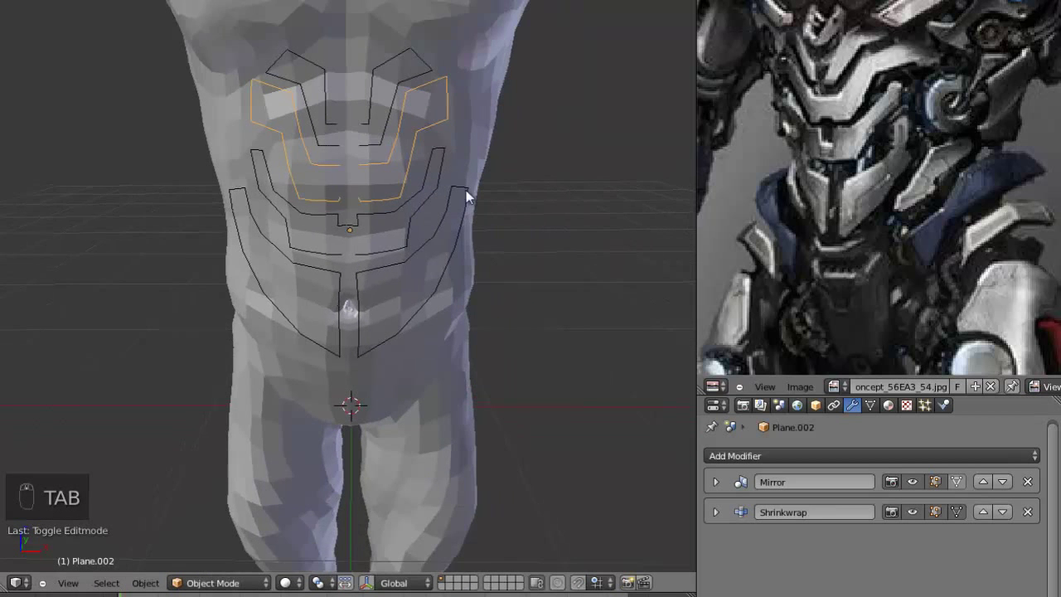
Step: Pull the lower outer corner of the same plate outline outward to form a point on the body's side
{"action": "middle_click_drag", "start_coordinate": [467, 194], "coordinate": [388, 197]}
{"action": "key", "text": "KP_1"}
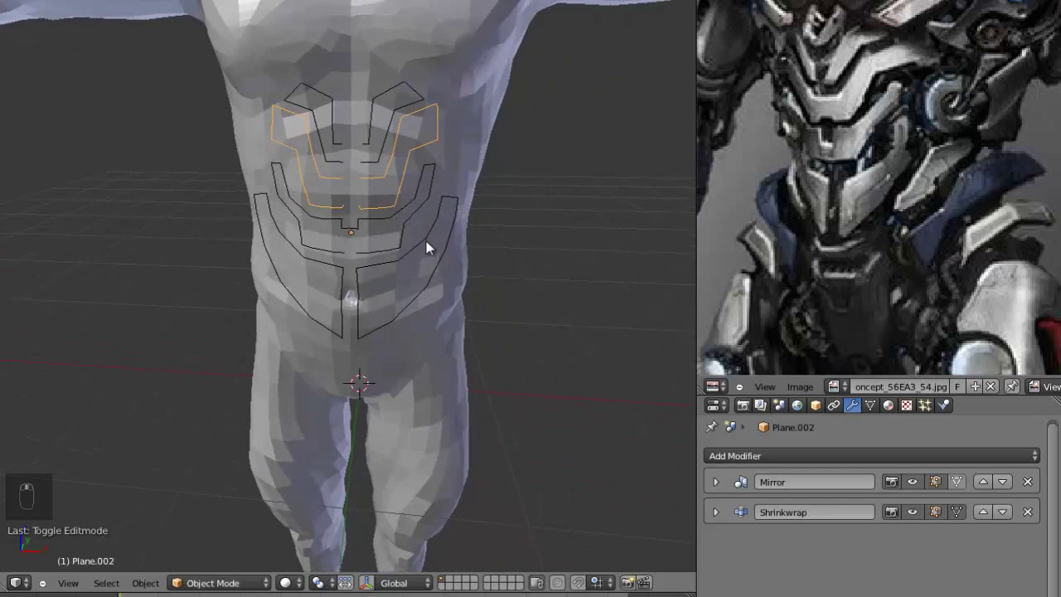
{"action": "scroll", "coordinate": [464, 174], "scroll_direction": "up", "scroll_amount": 1}
{"action": "key", "text": "Tab"}
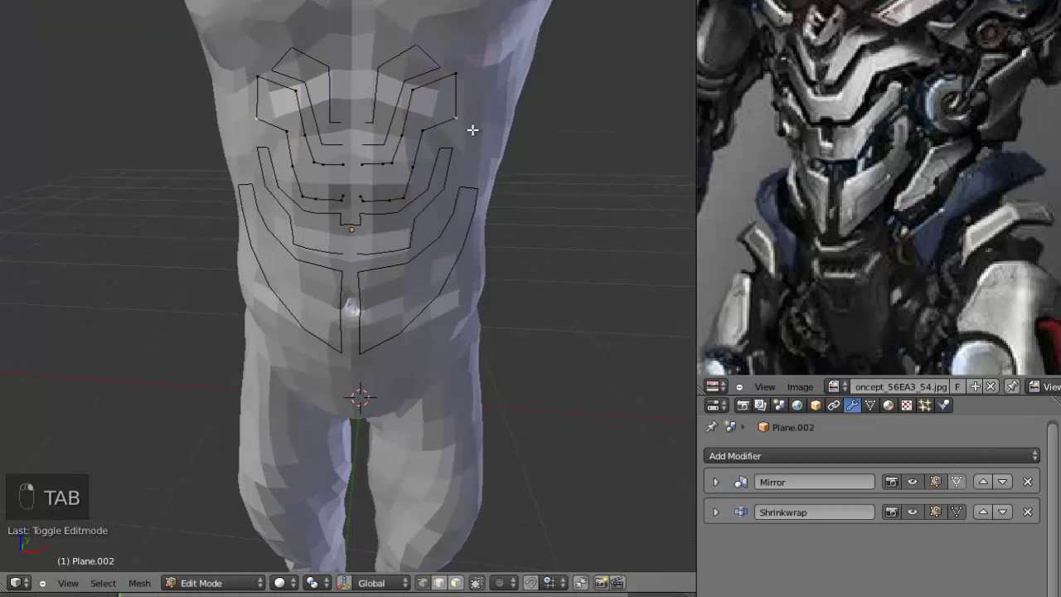
{"action": "key", "text": "g"}
{"action": "left_click", "coordinate": [519, 109]}
Step: Examine the side of the torso outlines and the matching waist armour in the robot concept image
{"action": "scroll", "coordinate": [503, 127], "scroll_direction": "down", "scroll_amount": 1}
{"action": "middle_click_drag", "start_coordinate": [503, 127], "coordinate": [434, 169]}
{"action": "scroll", "coordinate": [433, 168], "scroll_direction": "down", "scroll_amount": 4}
{"action": "middle_click_drag", "start_coordinate": [423, 207], "coordinate": [363, 232]}
{"action": "scroll", "coordinate": [407, 260], "scroll_direction": "up", "scroll_amount": 4}
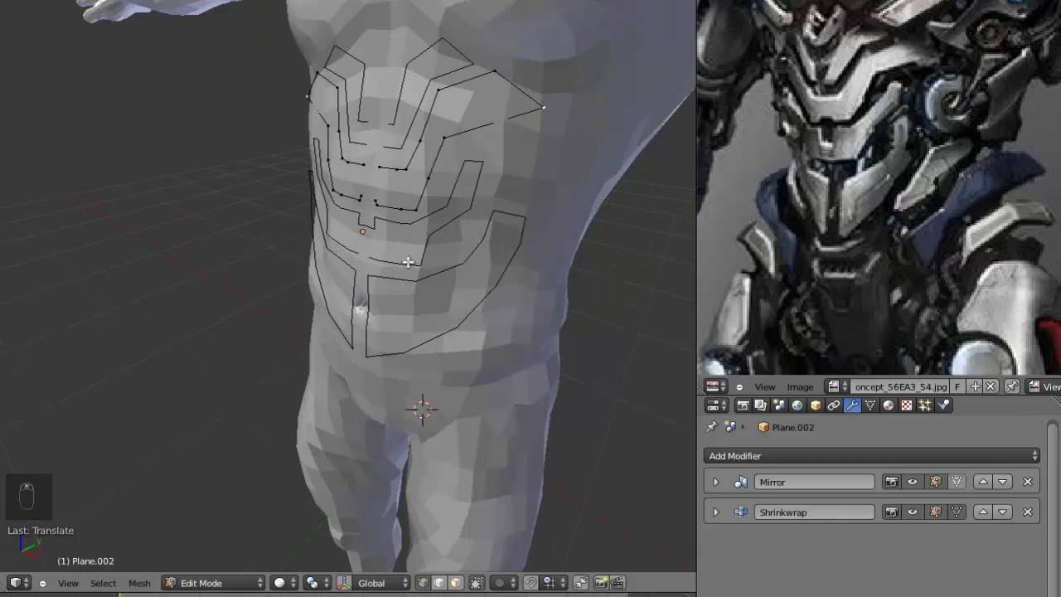
{"action": "scroll", "coordinate": [885, 203], "scroll_direction": "down", "scroll_amount": 2}
{"action": "scroll", "coordinate": [886, 207], "scroll_direction": "down", "scroll_amount": 2}
{"action": "scroll", "coordinate": [903, 155], "scroll_direction": "up", "scroll_amount": 5}
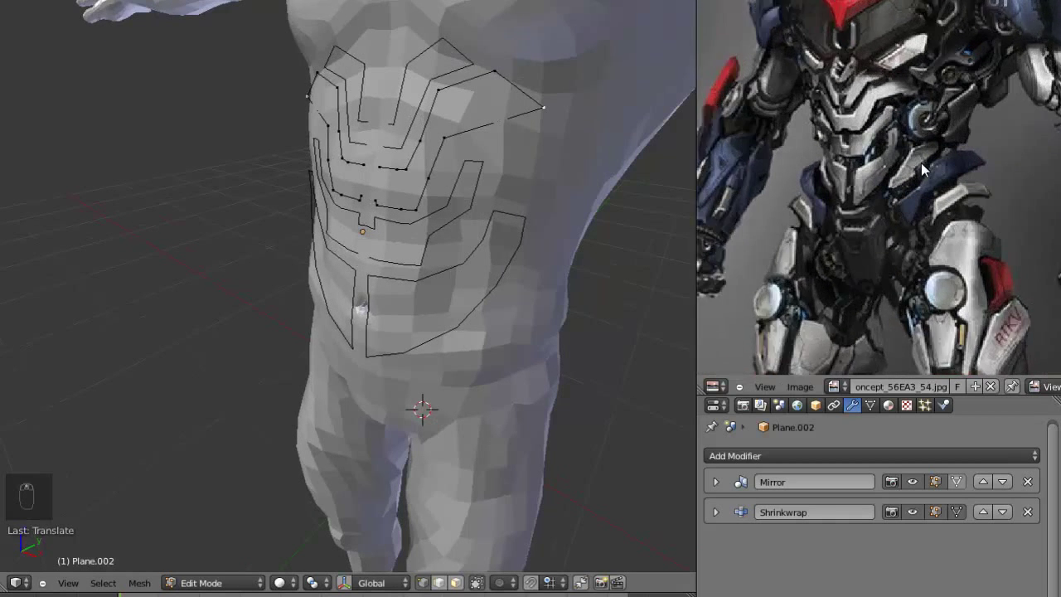
{"action": "scroll", "coordinate": [488, 348], "scroll_direction": "down", "scroll_amount": 3}
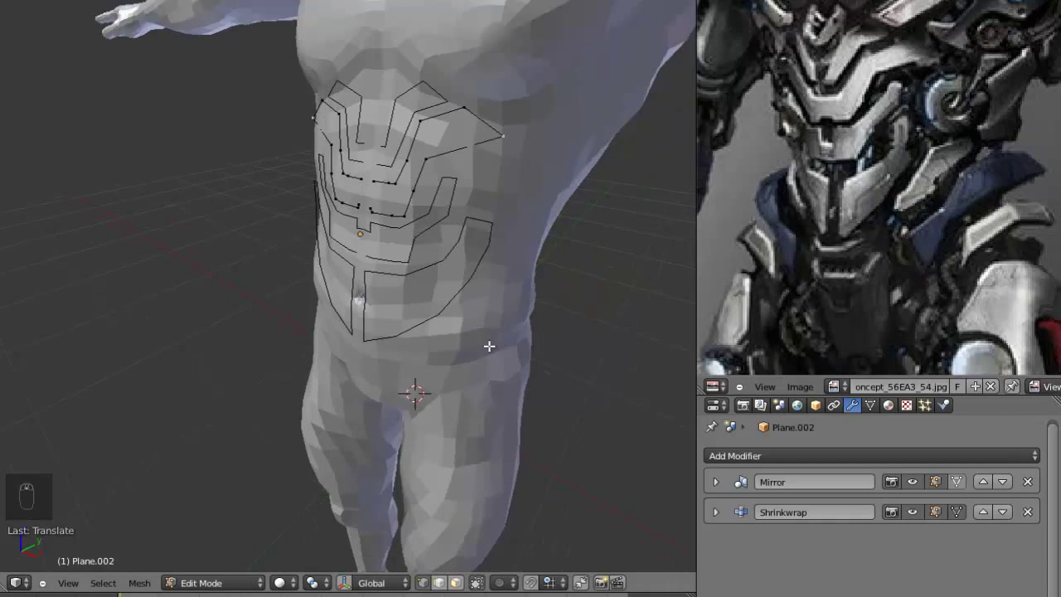
Step: Duplicate the lower outer edge of the lowest plate outline in place and separate it into its own object
{"action": "middle_click_drag", "start_coordinate": [488, 348], "coordinate": [456, 319]}
{"action": "key", "text": "Tab"}
{"action": "right_click", "coordinate": [431, 302]}
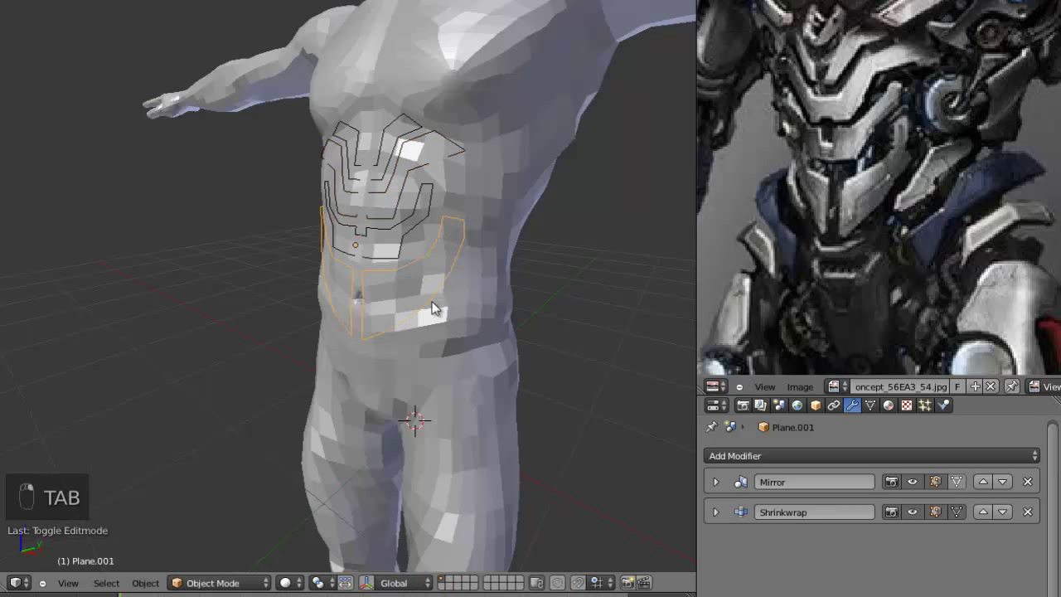
{"action": "key", "text": "Tab"}
{"action": "right_click", "coordinate": [459, 272]}
{"action": "key", "text": "shift+d"}
{"action": "right_click", "coordinate": [478, 276]}
{"action": "key", "text": "p"}
{"action": "left_click", "coordinate": [478, 277]}
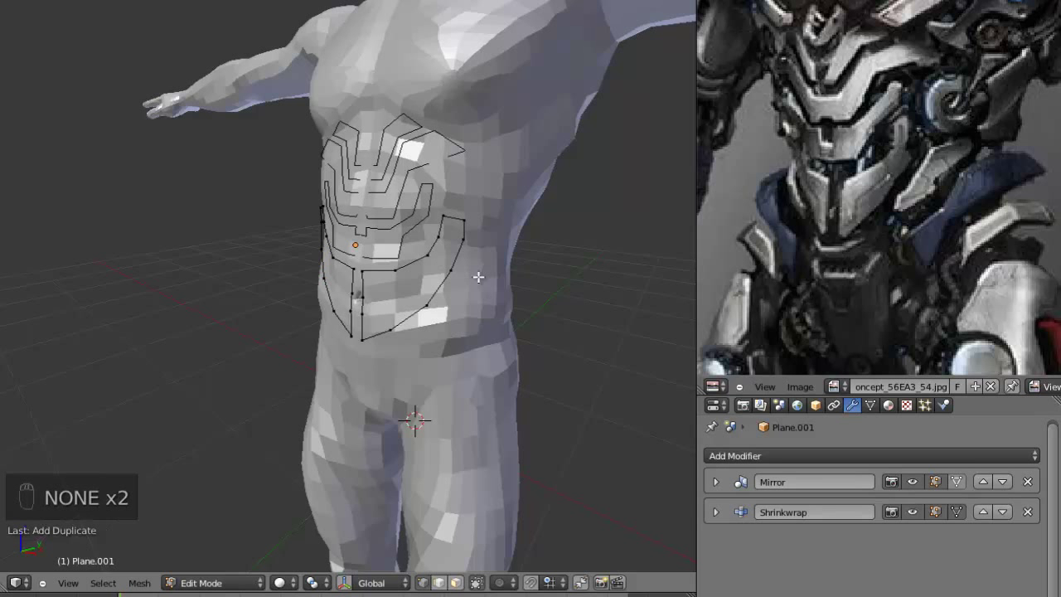
{"action": "key", "text": "Tab"}
Step: Move the separated edge slightly outward and down, leaving a gap beside the lowest plate
{"action": "scroll", "coordinate": [452, 285], "scroll_direction": "up", "scroll_amount": 2}
{"action": "right_click", "coordinate": [469, 284]}
{"action": "scroll", "coordinate": [496, 307], "scroll_direction": "up", "scroll_amount": 3}
{"action": "key", "text": "g"}
{"action": "left_click", "coordinate": [524, 318]}
Step: Extrude from the separated edge's lower vertex down, around a bottom corner and back up to trace the hip-side plate outline
{"action": "key", "text": "Tab"}
{"action": "right_click", "coordinate": [502, 362]}
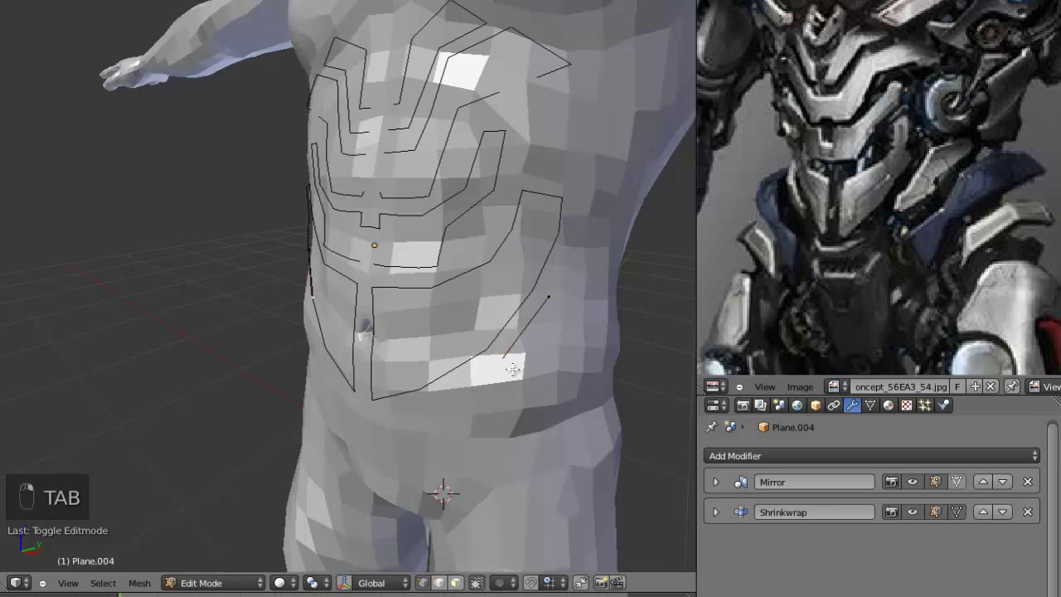
{"action": "key", "text": "e"}
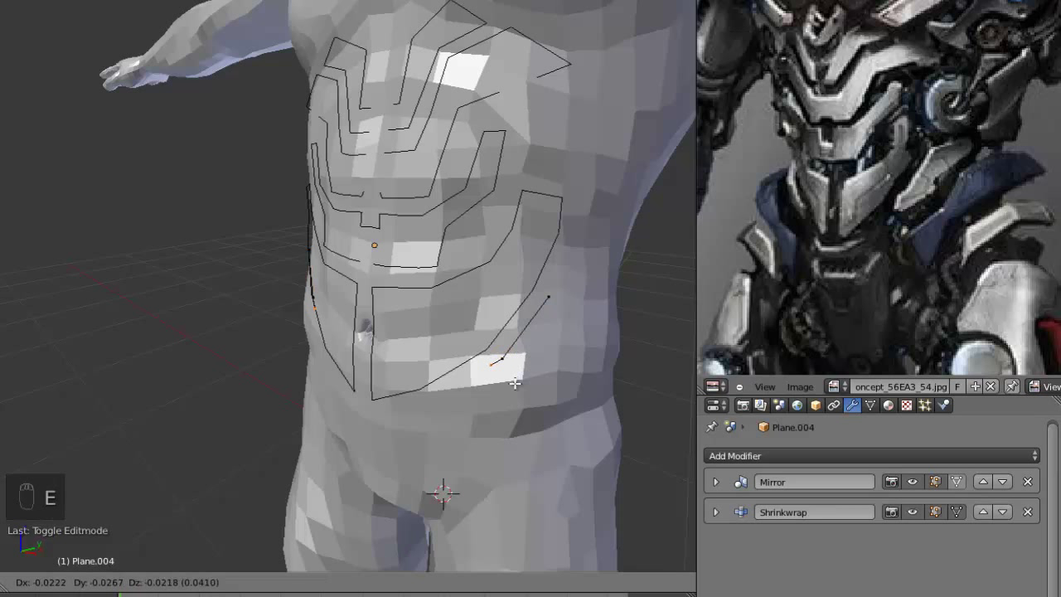
{"action": "key", "text": "e"}
{"action": "left_click", "coordinate": [502, 439]}
{"action": "key", "text": "e"}
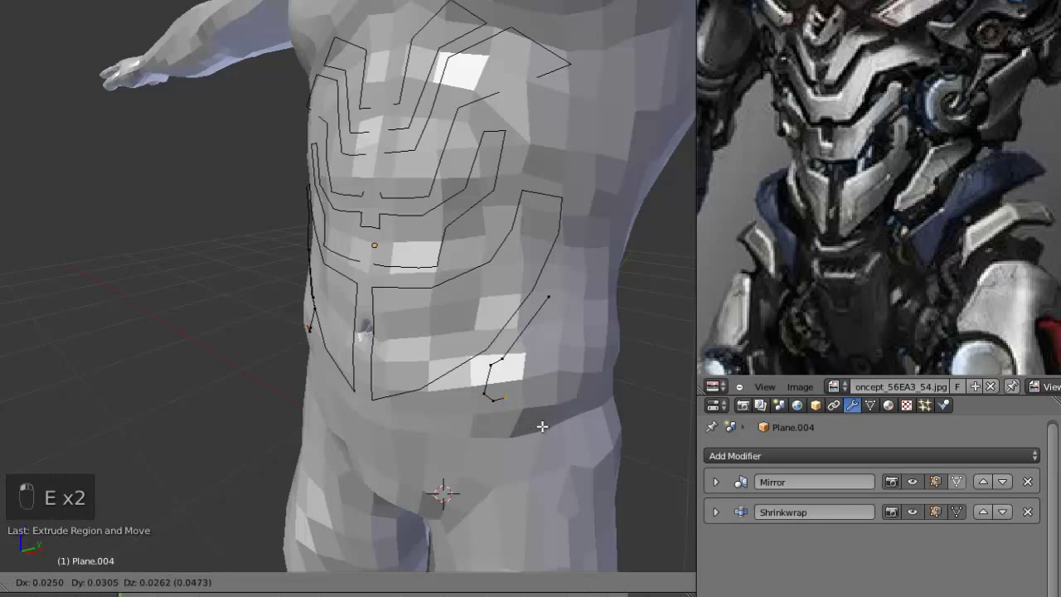
{"action": "left_click", "coordinate": [557, 388]}
{"action": "key", "text": "e"}
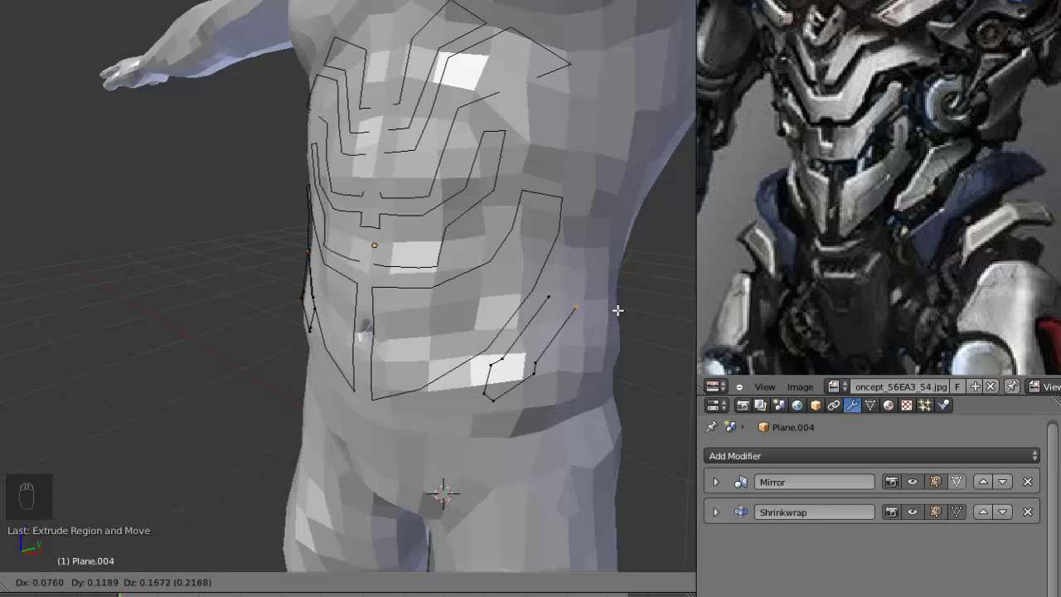
{"action": "left_click", "coordinate": [614, 310]}
Step: Raise the upper inner vertex of the hip-side outline slightly and extrude a top edge from it outward around the flank
{"action": "right_click", "coordinate": [551, 301]}
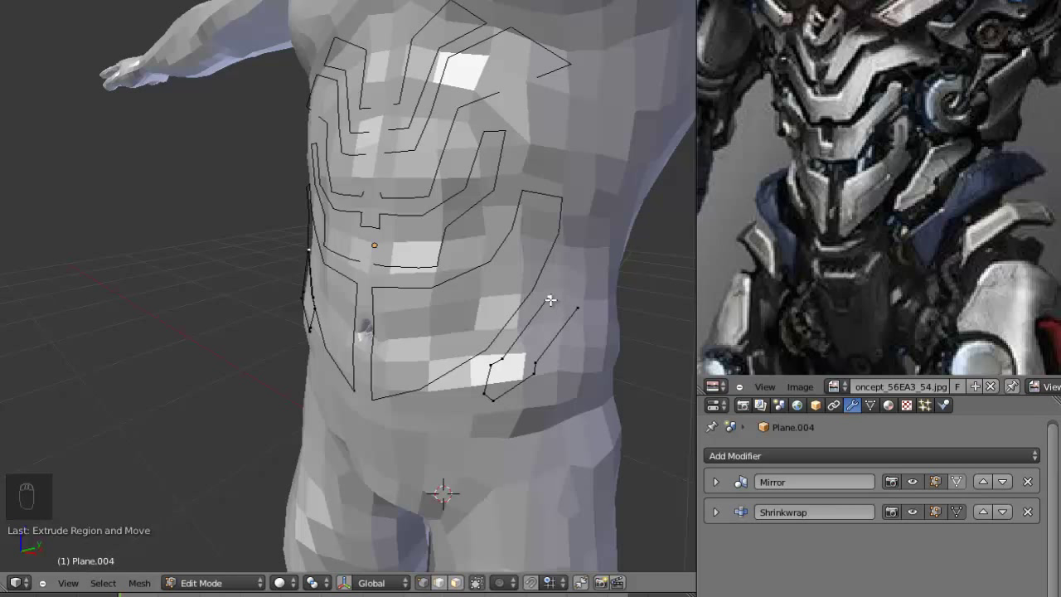
{"action": "key", "text": "g"}
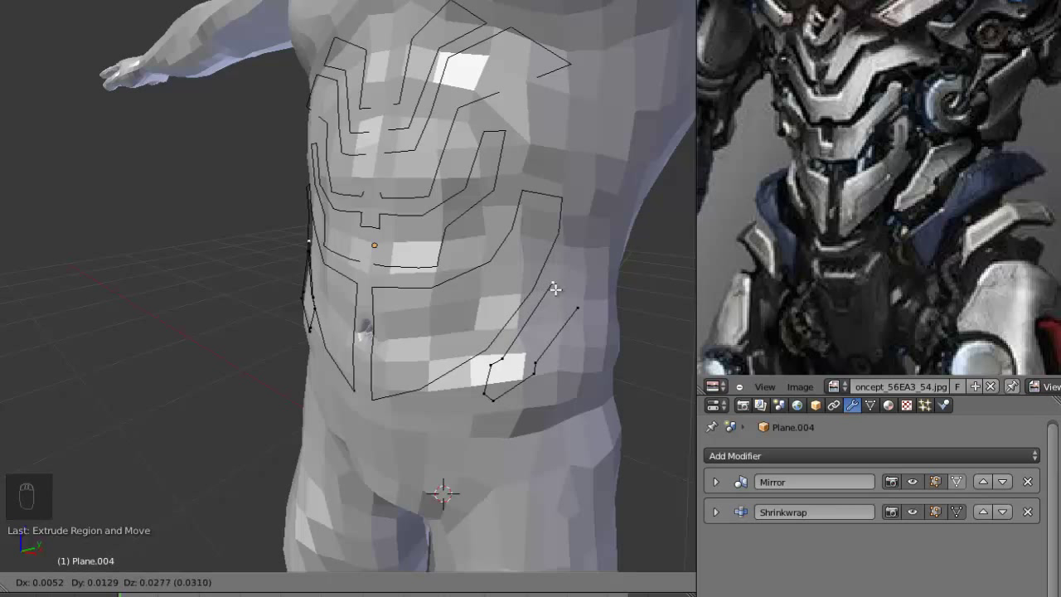
{"action": "left_click", "coordinate": [552, 290]}
{"action": "key", "text": "e"}
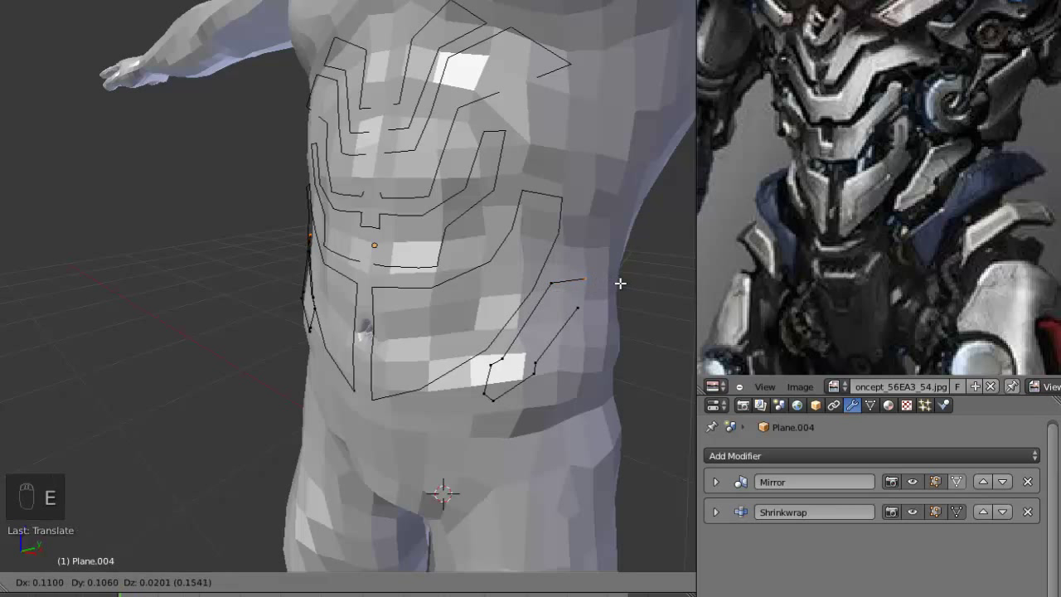
{"action": "left_click", "coordinate": [592, 279]}
{"action": "middle_click_drag", "start_coordinate": [593, 279], "coordinate": [606, 352]}
{"action": "key", "text": "g"}
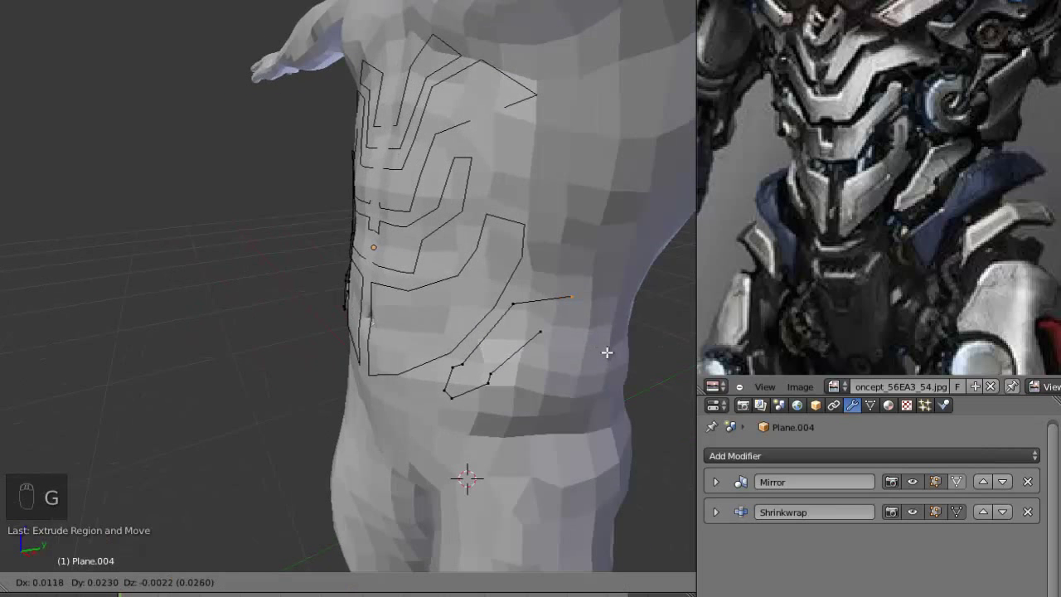
{"action": "left_click", "coordinate": [606, 355]}
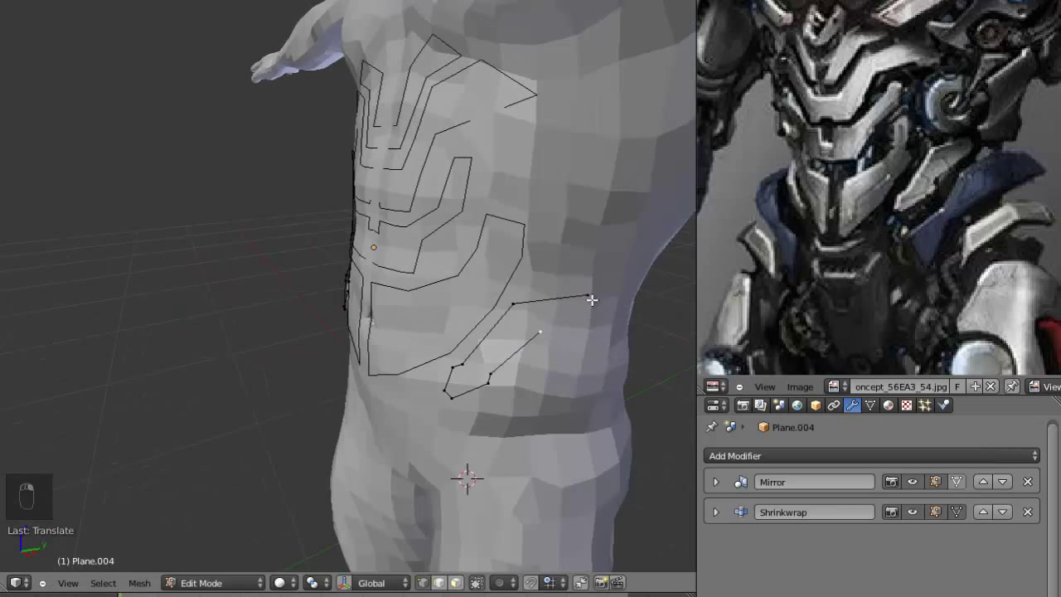
Step: Close the hip-side plate outline with an edge between its two open end vertices and leave Edit Mode
{"action": "key", "text": "f"}
{"action": "middle_click_drag", "start_coordinate": [526, 348], "coordinate": [605, 345]}
{"action": "scroll", "coordinate": [494, 352], "scroll_direction": "up", "scroll_amount": 2}
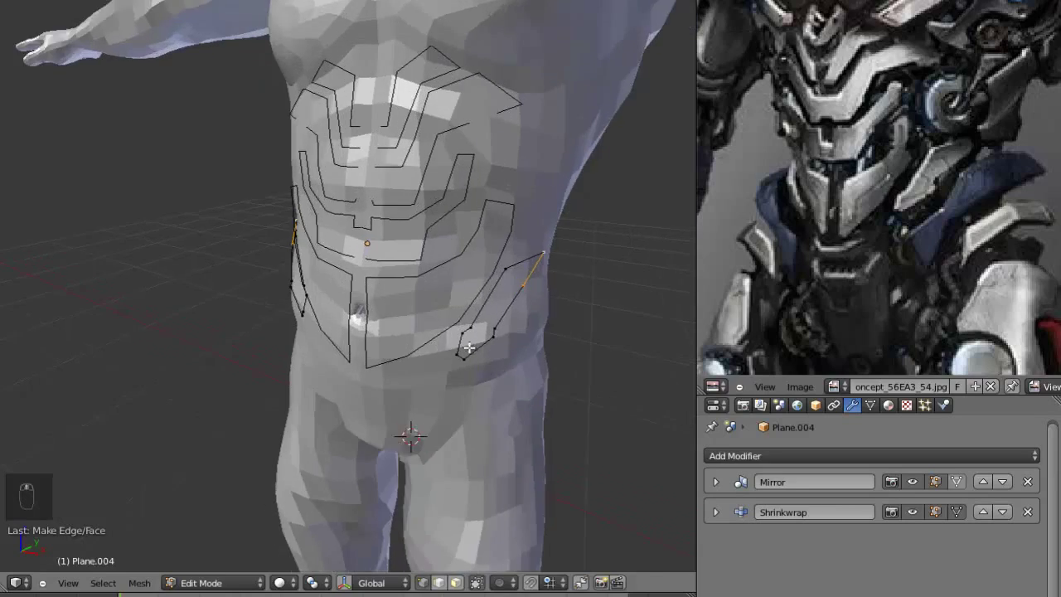
{"action": "key", "text": "Tab"}
{"action": "mouse_move", "coordinate": [494, 349]}
{"action": "middle_mouse_down"}
{"action": "mouse_move", "coordinate": [490, 373]}
{"action": "mouse_move", "coordinate": [526, 383]}
{"action": "mouse_move", "coordinate": [475, 368]}
{"action": "mouse_move", "coordinate": [514, 352]}
{"action": "middle_mouse_up"}
{"action": "key", "text": "Tab"}
{"action": "scroll", "coordinate": [532, 384], "scroll_direction": "down", "scroll_amount": 1}
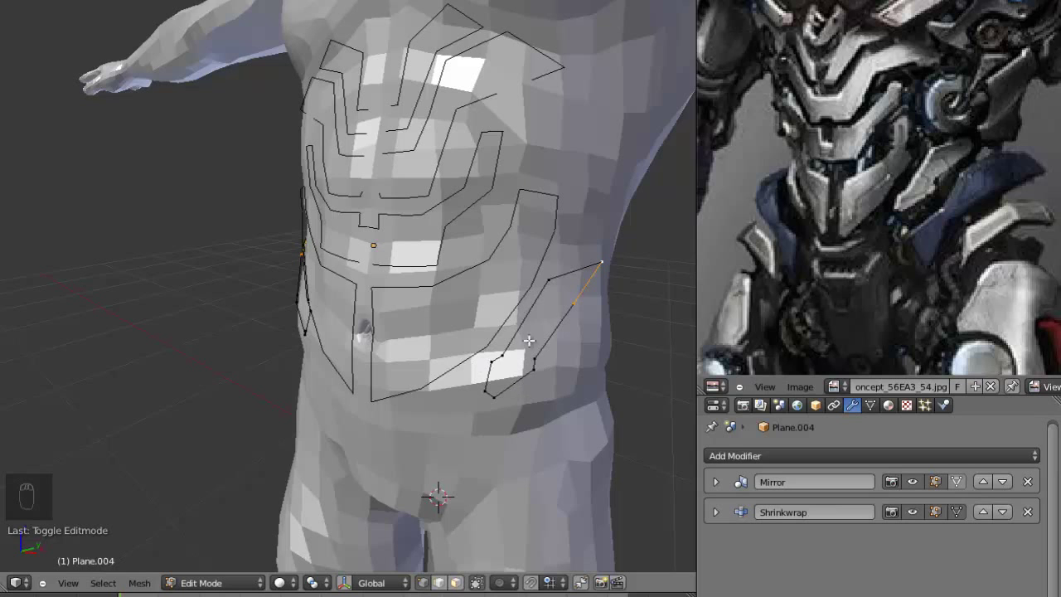
{"action": "scroll", "coordinate": [524, 346], "scroll_direction": "down", "scroll_amount": 4}
{"action": "key", "text": "Tab"}
Step: Duplicate the outermost top vertex of the hip-side outline and separate it into its own object
{"action": "scroll", "coordinate": [472, 357], "scroll_direction": "down", "scroll_amount": 1}
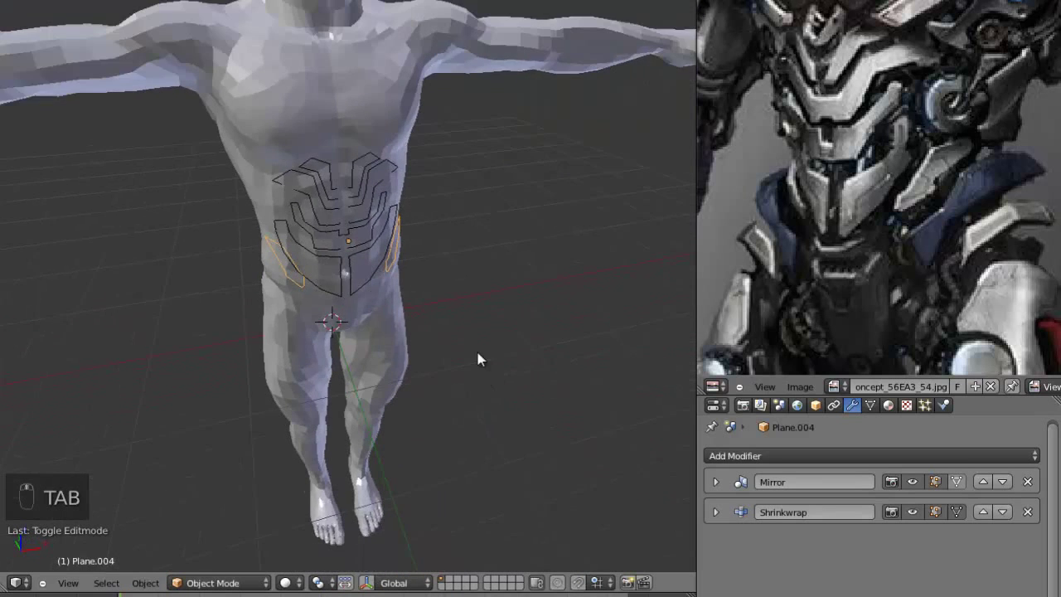
{"action": "scroll", "coordinate": [478, 359], "scroll_direction": "down", "scroll_amount": 1}
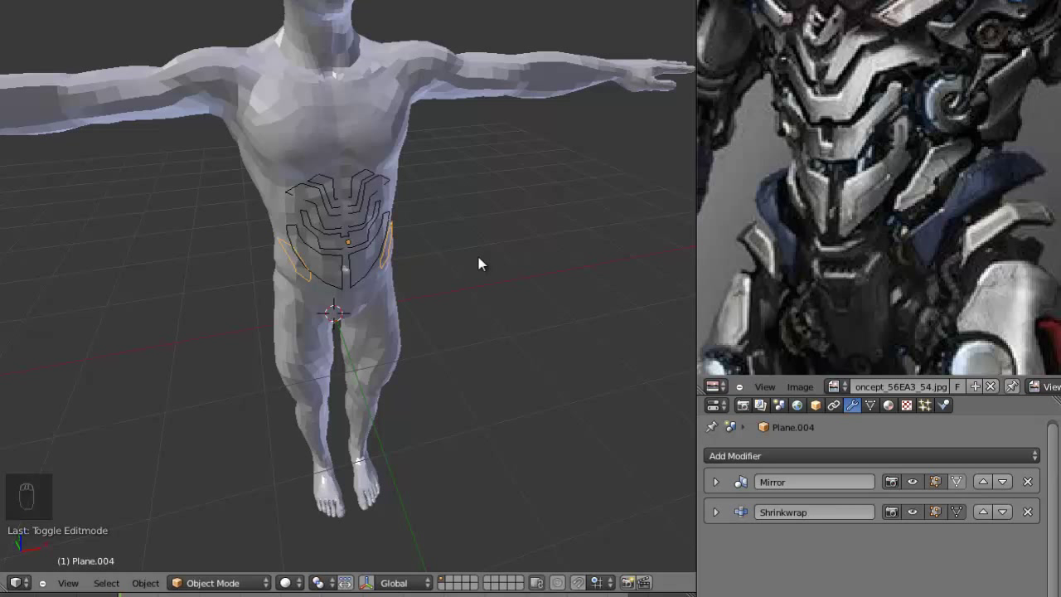
{"action": "scroll", "coordinate": [883, 131], "scroll_direction": "down", "scroll_amount": 4}
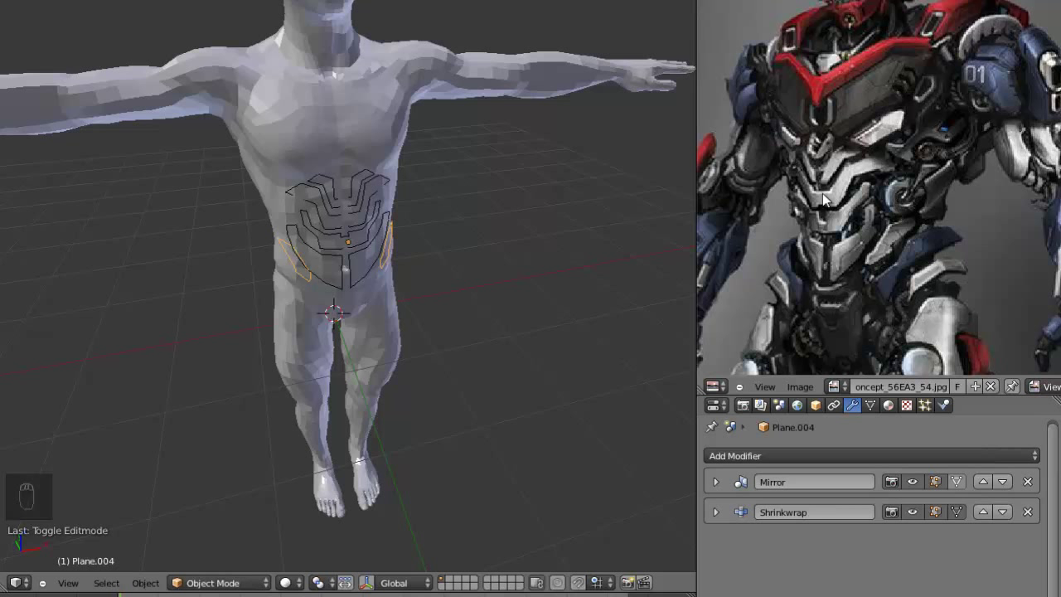
{"action": "scroll", "coordinate": [829, 200], "scroll_direction": "up", "scroll_amount": 4}
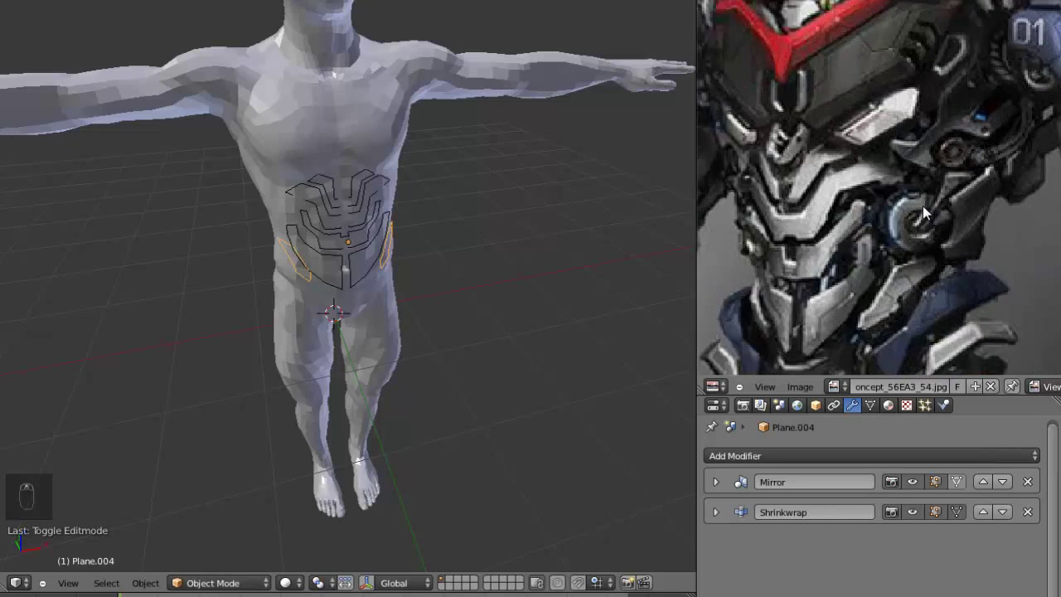
{"action": "scroll", "coordinate": [479, 224], "scroll_direction": "up", "scroll_amount": 4}
{"action": "middle_click_drag", "start_coordinate": [390, 213], "coordinate": [517, 257]}
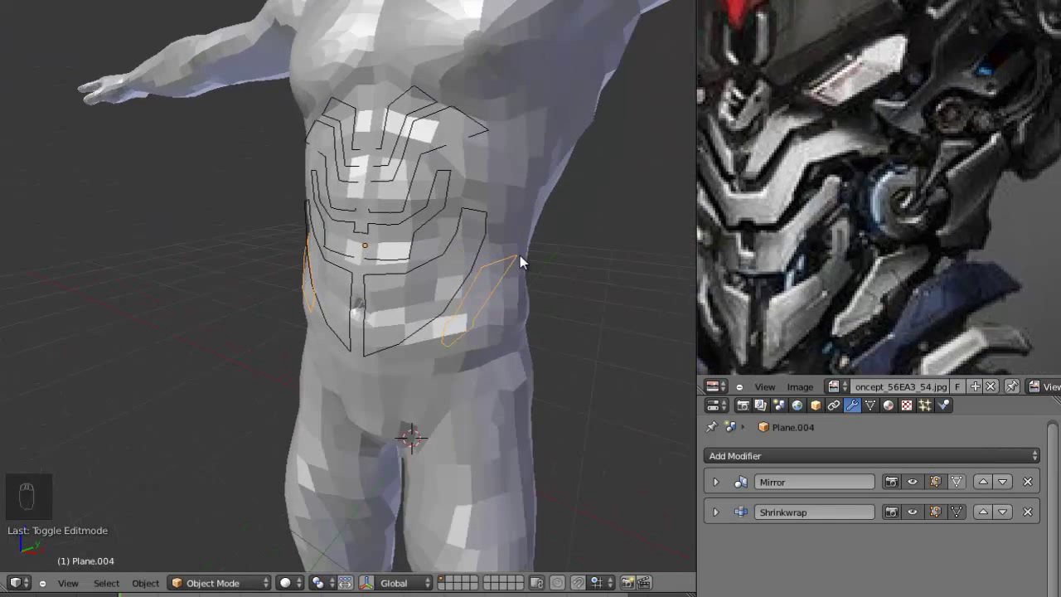
{"action": "key", "text": "Tab"}
{"action": "scroll", "coordinate": [520, 255], "scroll_direction": "up", "scroll_amount": 1}
{"action": "right_click_drag", "start_coordinate": [568, 272], "coordinate": [561, 253]}
{"action": "key", "text": "shift+d"}
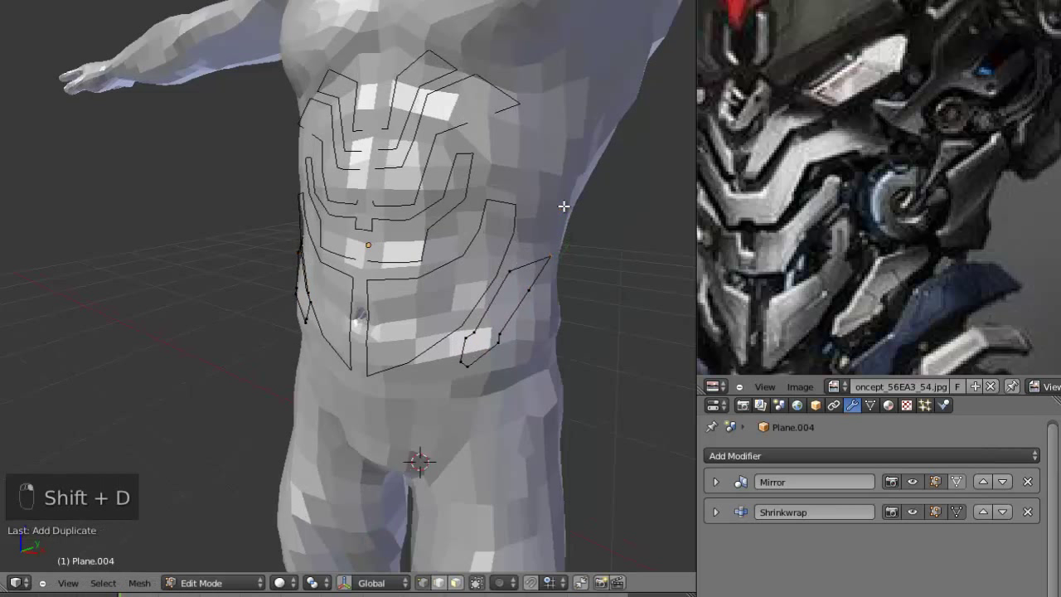
{"action": "key", "text": "p"}
{"action": "left_click", "coordinate": [564, 205]}
{"action": "key", "text": "Tab"}
Step: Move the separated vertex object up onto the flank above the hip-side outline
{"action": "right_click", "coordinate": [562, 263]}
{"action": "key", "text": "g"}
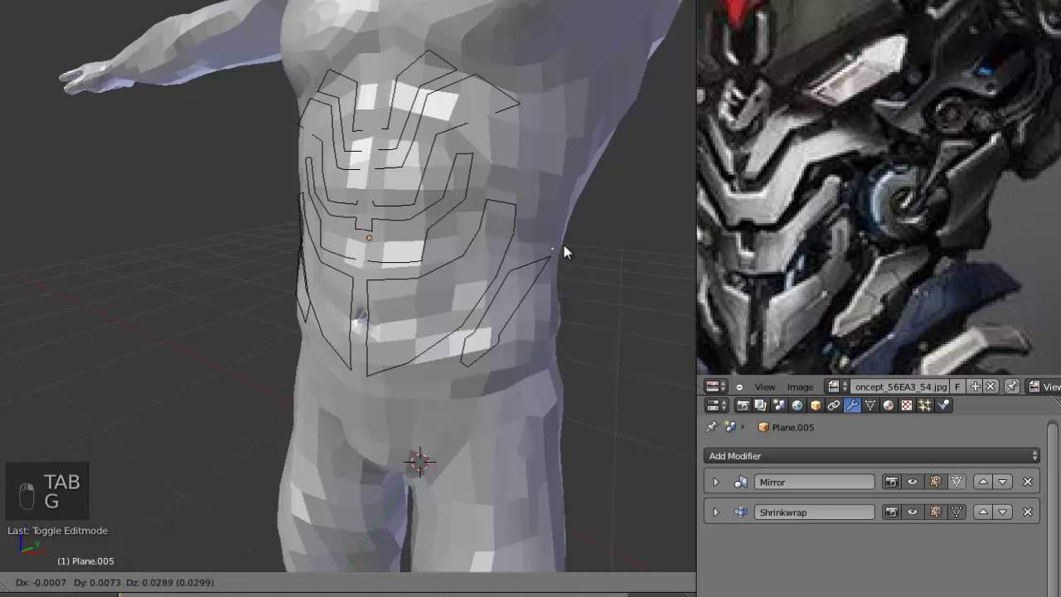
{"action": "left_click", "coordinate": [543, 230]}
Step: Add a circle to the separated vertex object's mesh and scale it down
{"action": "key", "text": "Tab"}
{"action": "key", "text": "shift+a"}
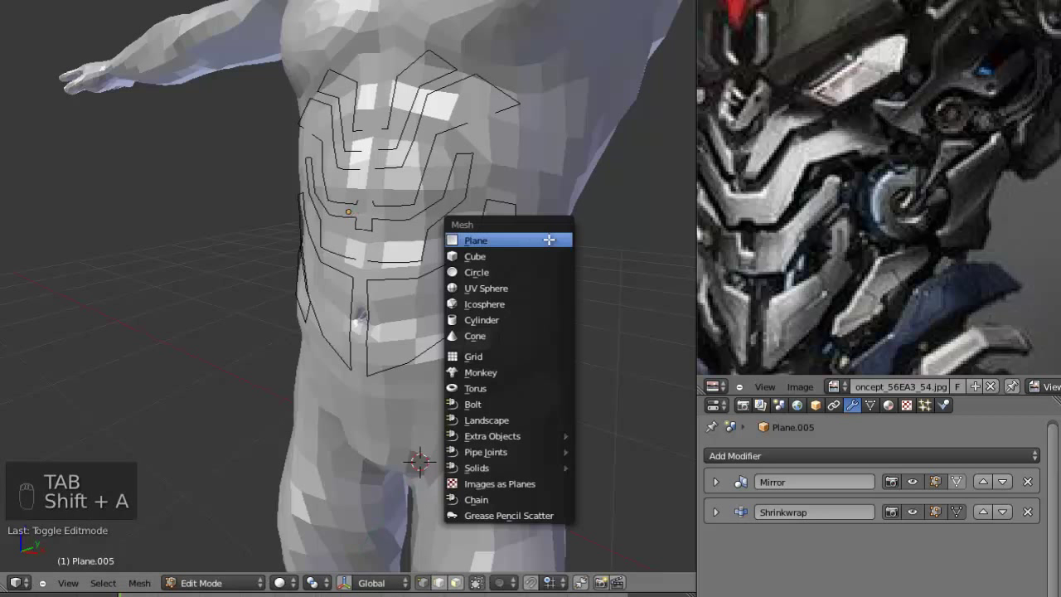
{"action": "left_click", "coordinate": [504, 272]}
{"action": "scroll", "coordinate": [483, 426], "scroll_direction": "down", "scroll_amount": 2}
{"action": "key", "text": "s"}
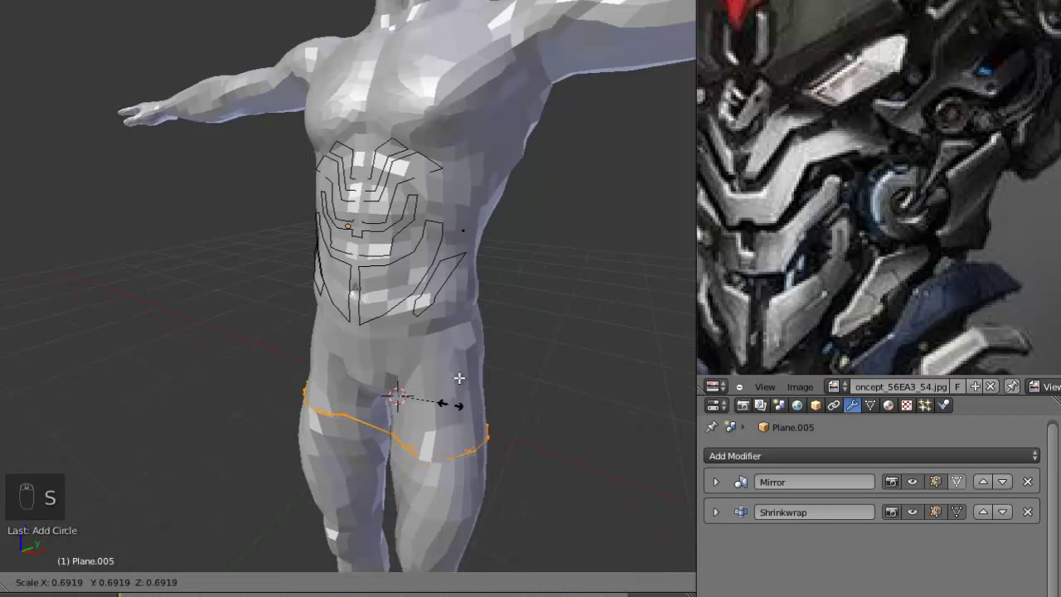
{"action": "left_click", "coordinate": [447, 374]}
Step: Move the circle up to the side of the waist, scale it down further and adjust its position
{"action": "key", "text": "g"}
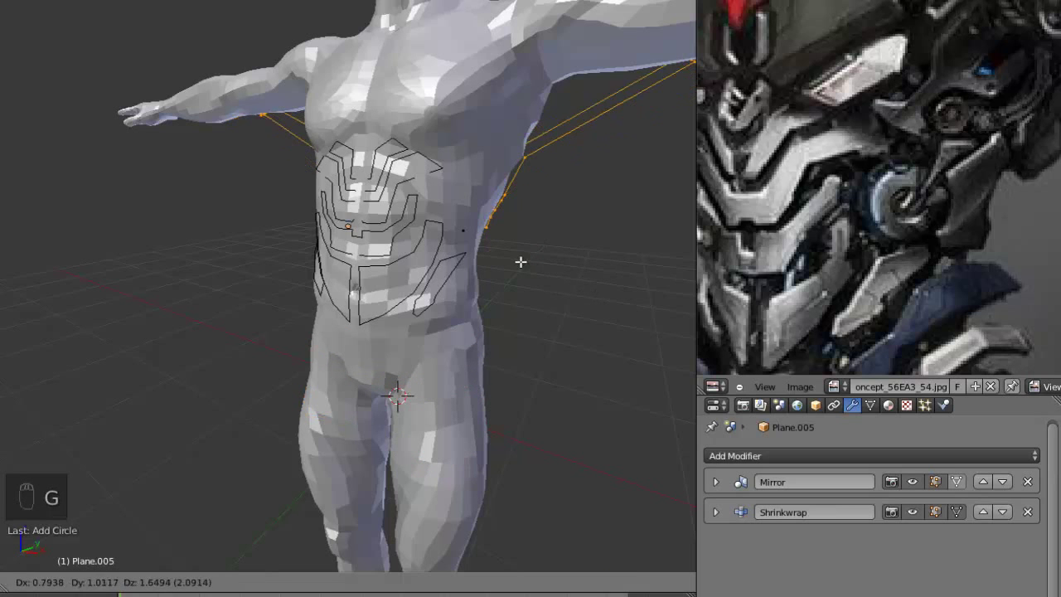
{"action": "left_click", "coordinate": [522, 263]}
{"action": "key", "text": "s"}
{"action": "left_click", "coordinate": [509, 293]}
{"action": "middle_click_drag", "start_coordinate": [509, 293], "coordinate": [476, 284]}
{"action": "key", "text": "g"}
{"action": "right_click", "coordinate": [455, 294]}
{"action": "key", "text": "g"}
{"action": "left_click", "coordinate": [547, 288]}
{"action": "key", "text": "g"}
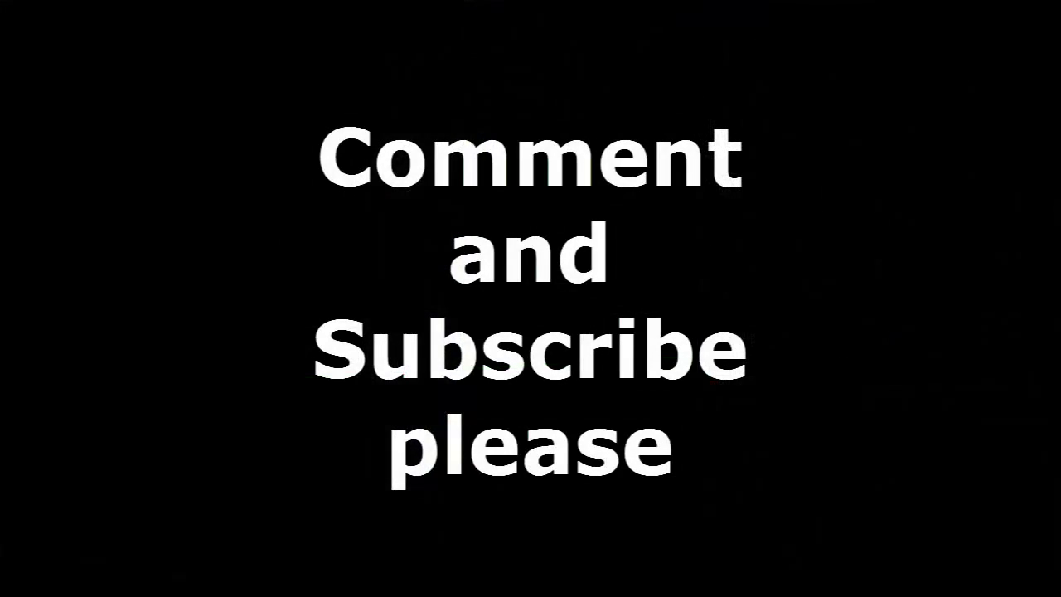